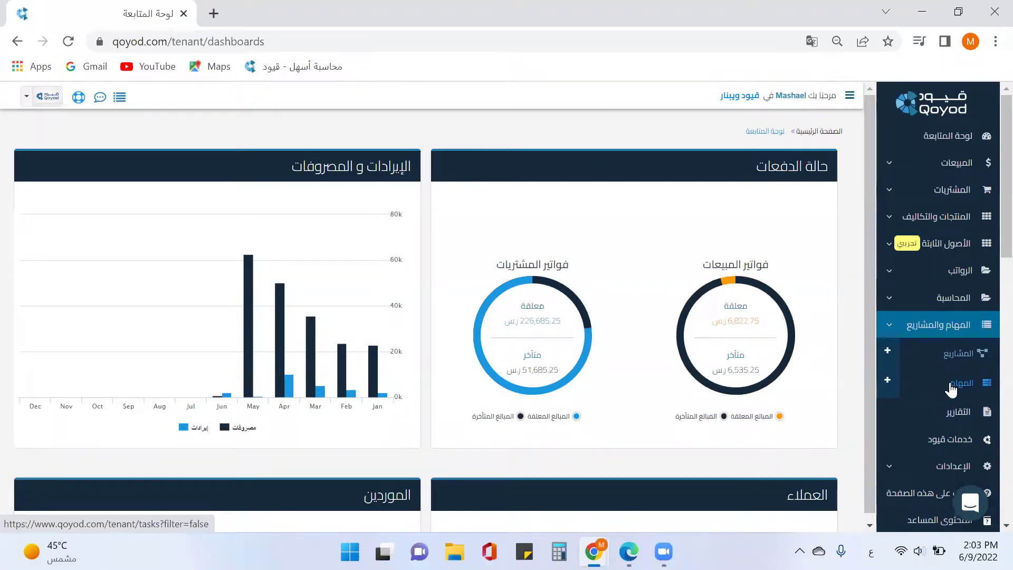
Step: Start a new project named "مشروع تأثيث" with the description "تأثيث لشقة رقم 5 بحي النرجس"
left_click(955, 356)
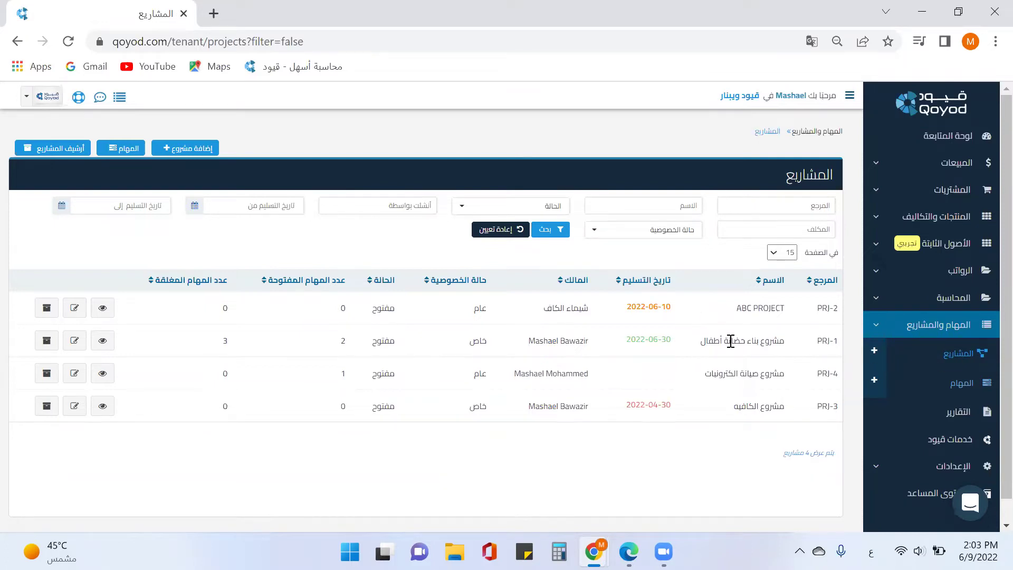
left_click(206, 151)
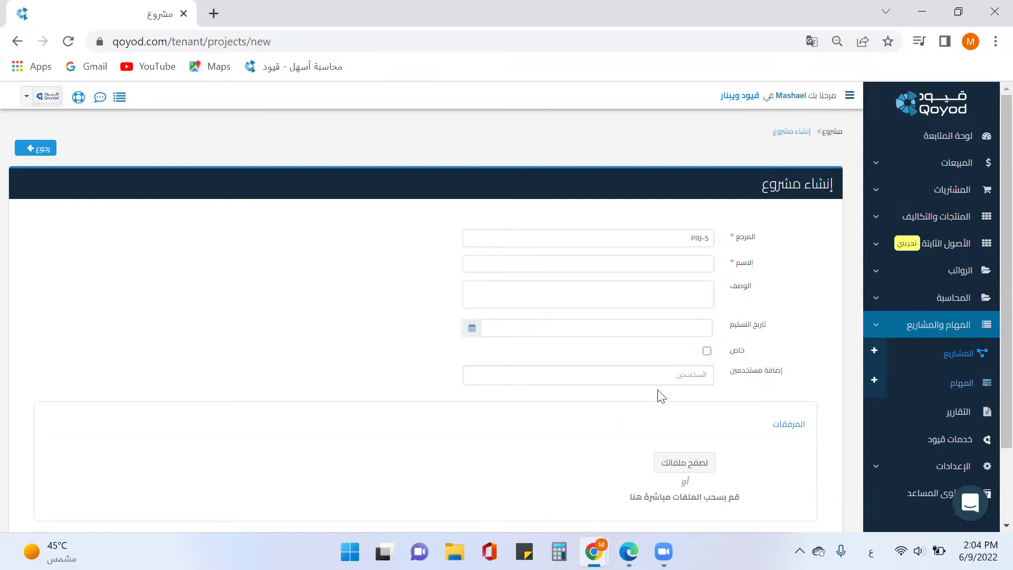
left_click(669, 268)
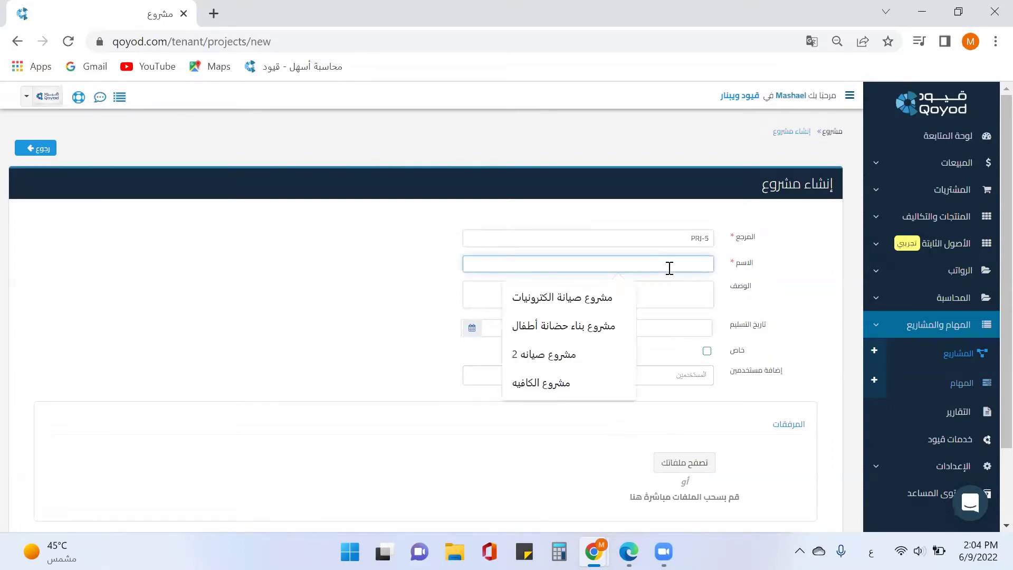
type("مشر")
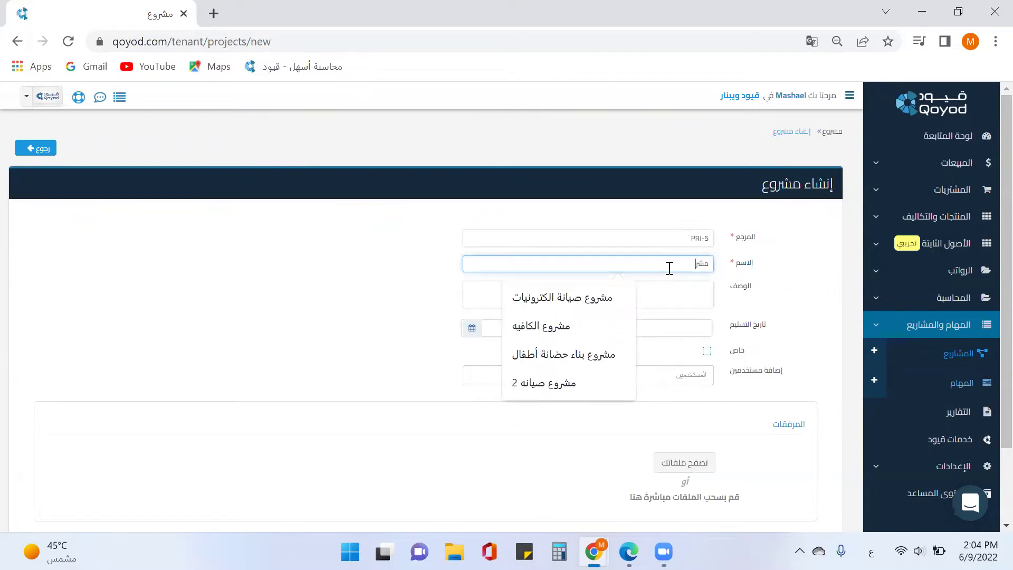
type("وع نأسي")
left_click(682, 297)
type("تأثيث")
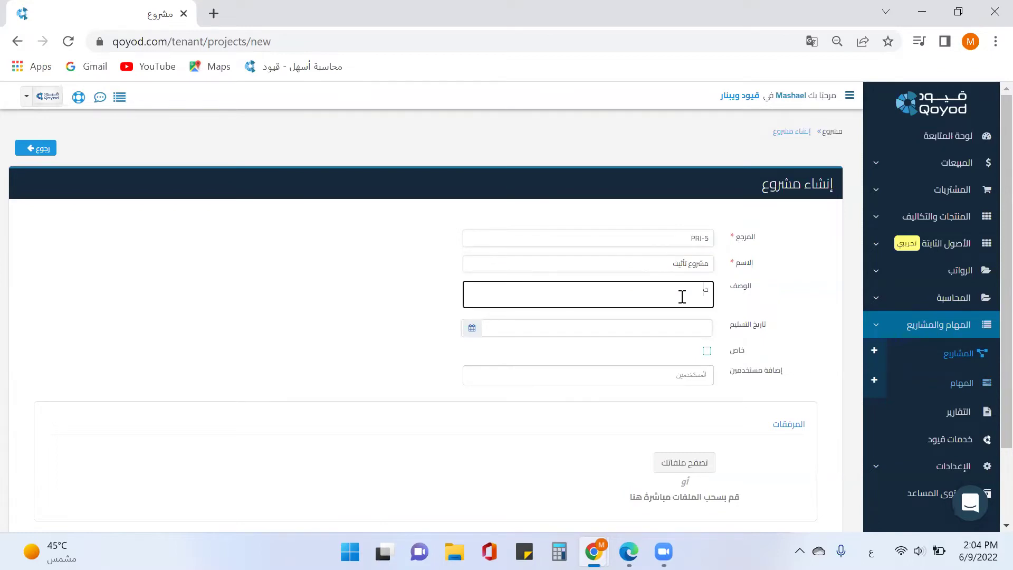
type(" لشقة رقم 5 بحي الارجس")
Step: Set the new project's delivery date to 2022-07-10 and mark the project as private (خاص)
left_click(472, 329)
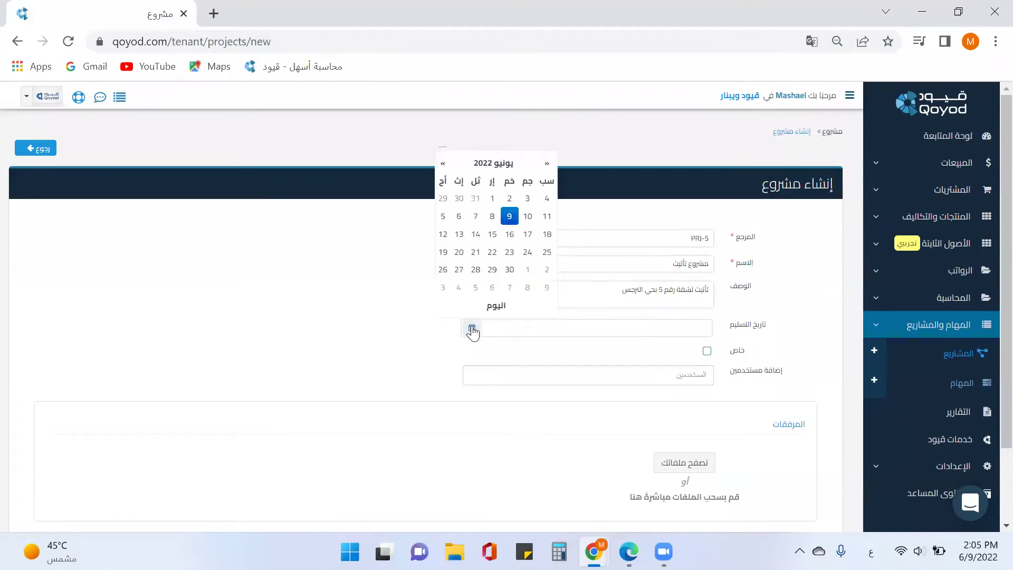
left_click(546, 164)
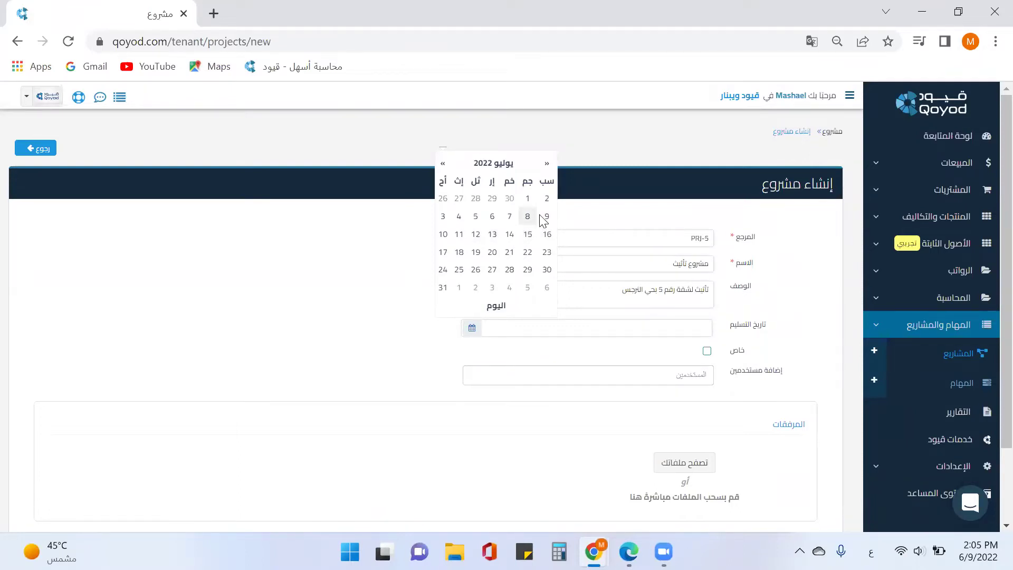
left_click(443, 235)
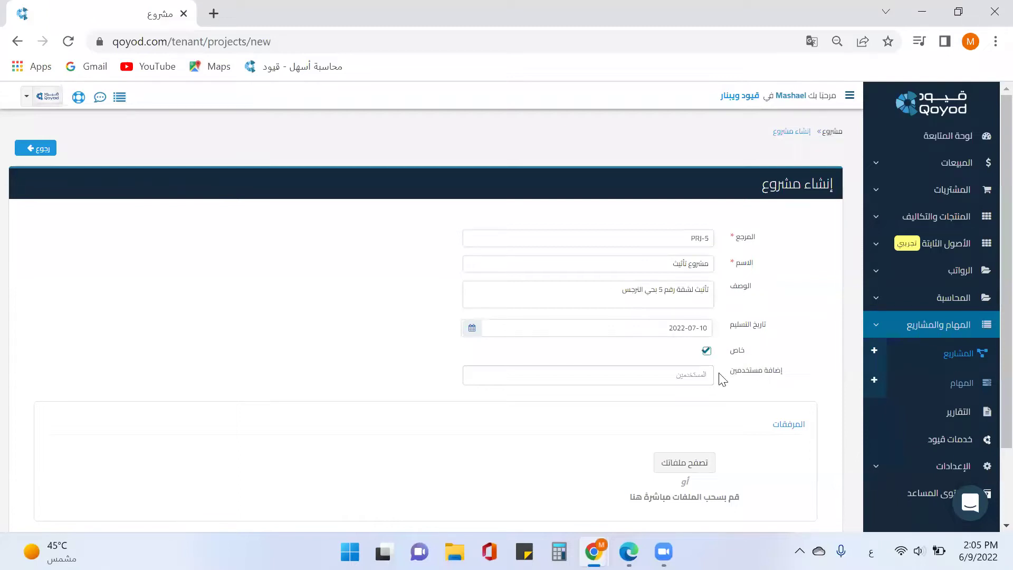
Step: Add two users to the private project, leave the attachments empty, and save the project
left_click(691, 373)
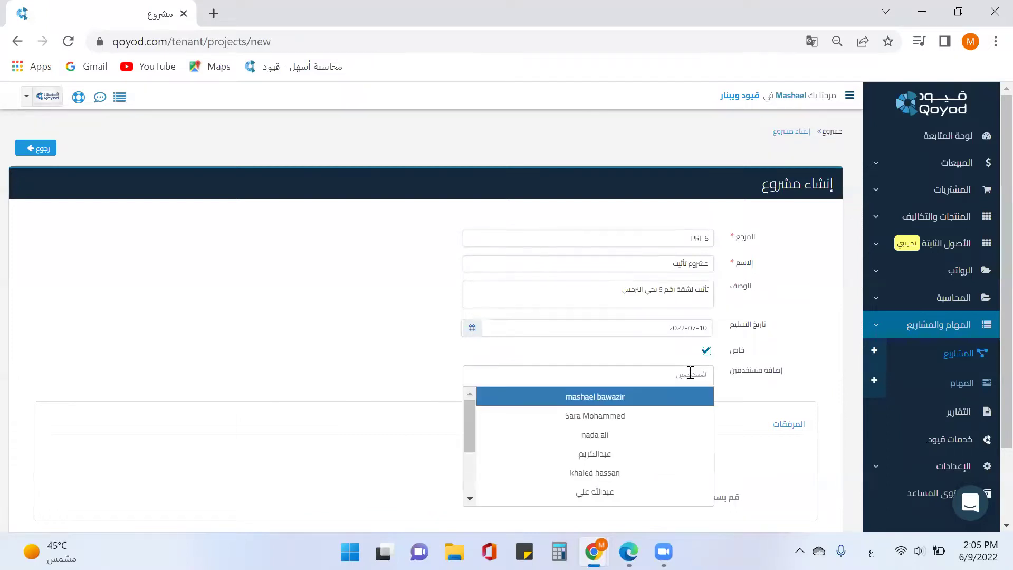
scroll(609, 449, "down", 3)
scroll(608, 482, "up", 5)
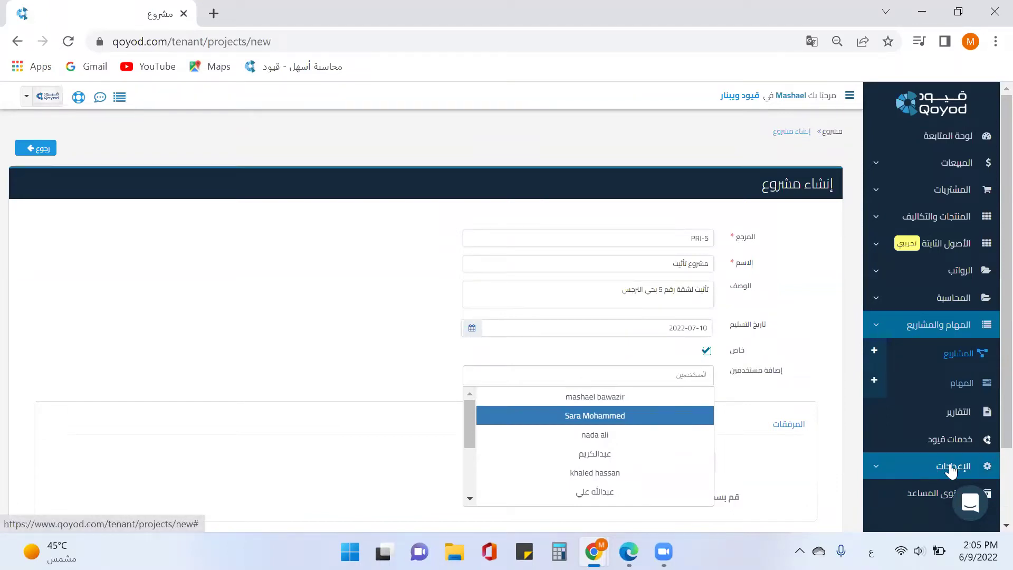
left_click(594, 397)
scroll(593, 475, "down", 1)
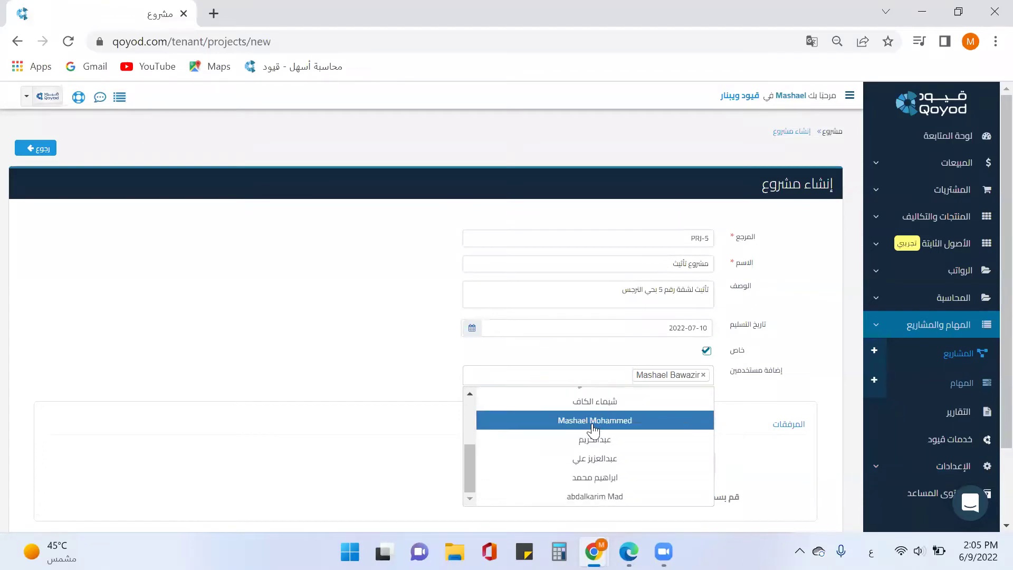
left_click(680, 425)
left_click(792, 352)
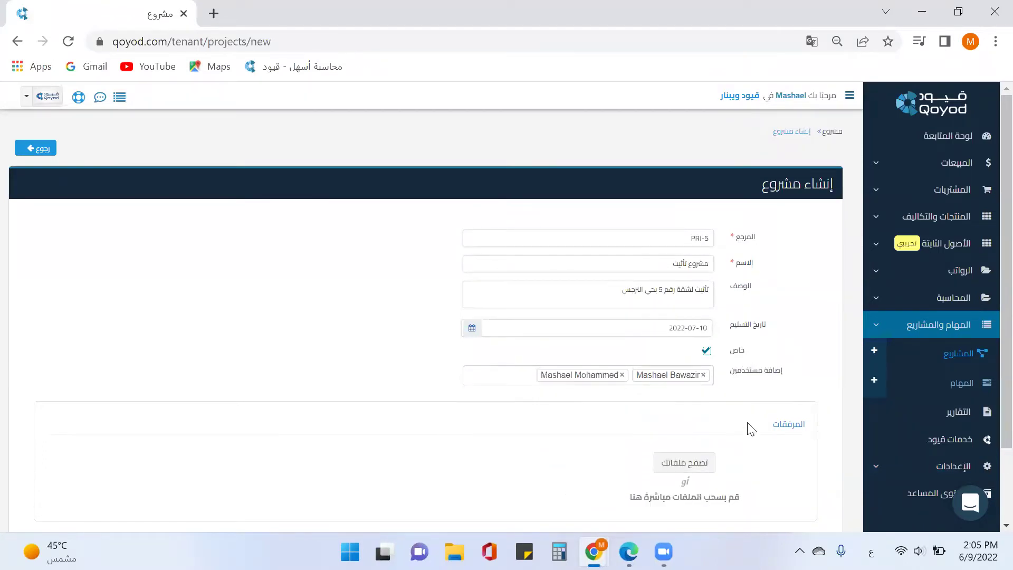
scroll(752, 423, "down", 1)
scroll(750, 380, "down", 1)
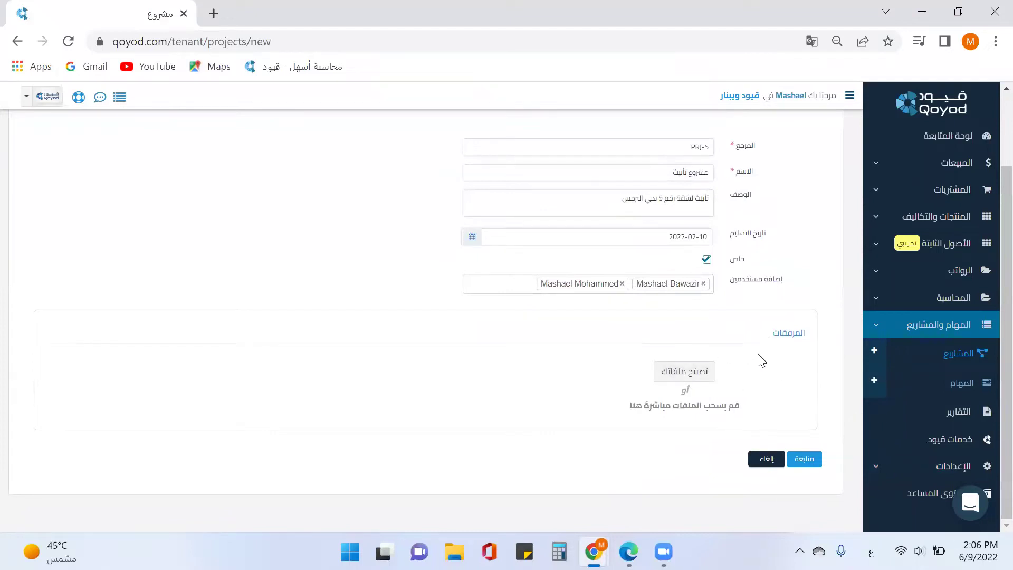
left_click(812, 461)
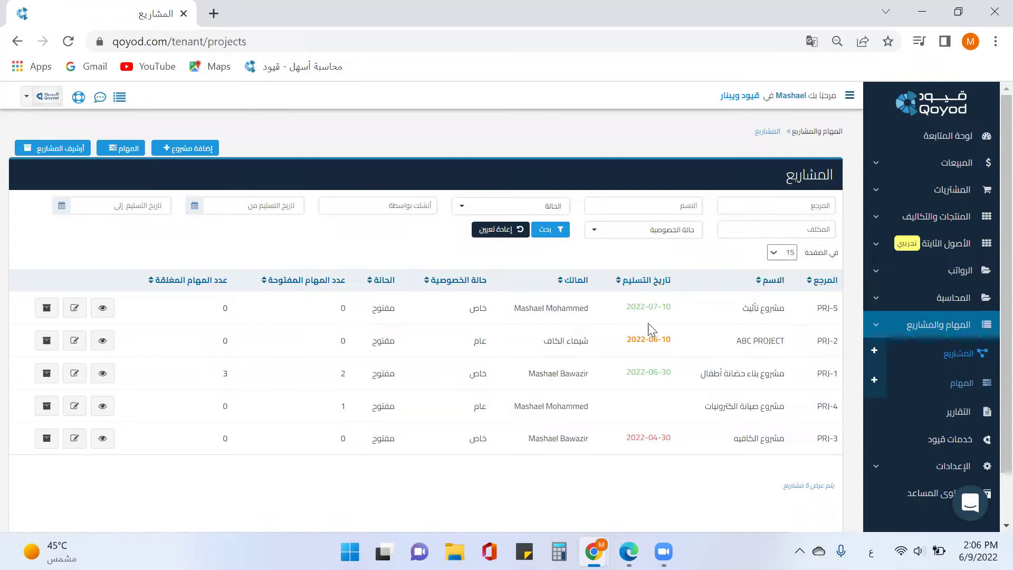
left_click_drag(672, 438, 628, 437)
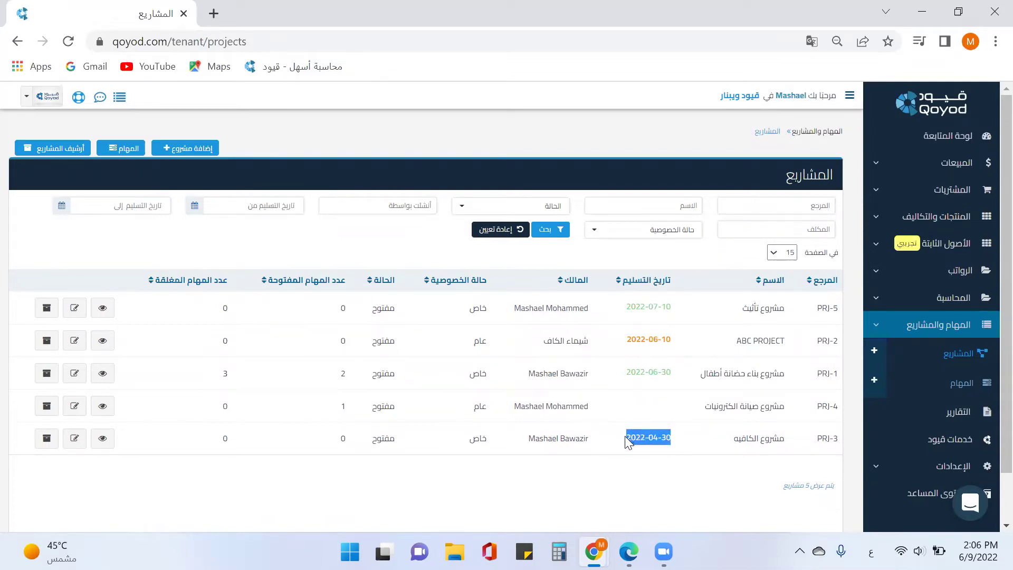
left_click(664, 447)
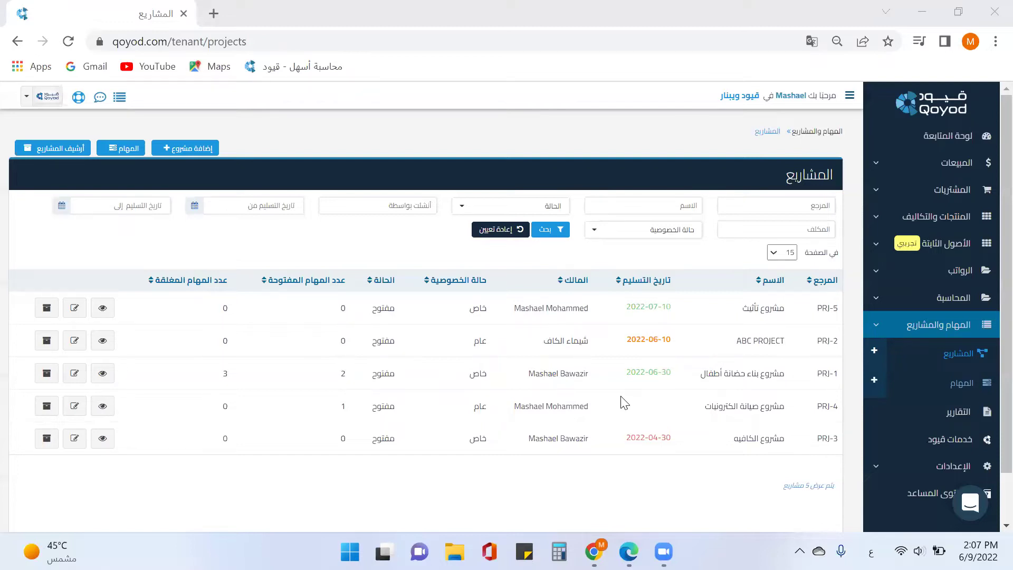
Step: Open the project "مشروع بناء حضانة أطفال" from the project list and examine its summary and profit-and-loss (الربح والخسارة) details
left_click(101, 373)
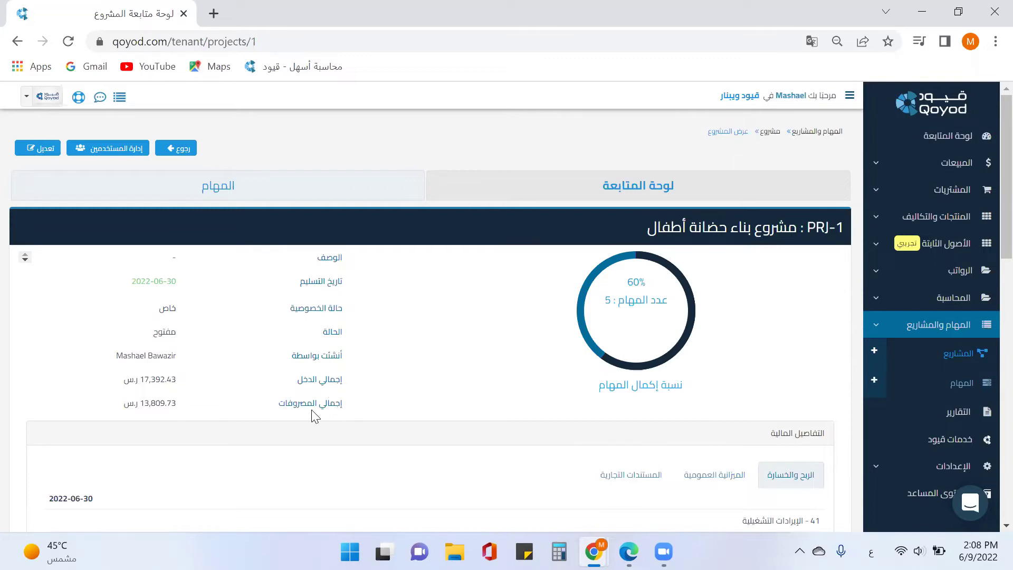
scroll(521, 340, "down", 1)
scroll(521, 339, "down", 3)
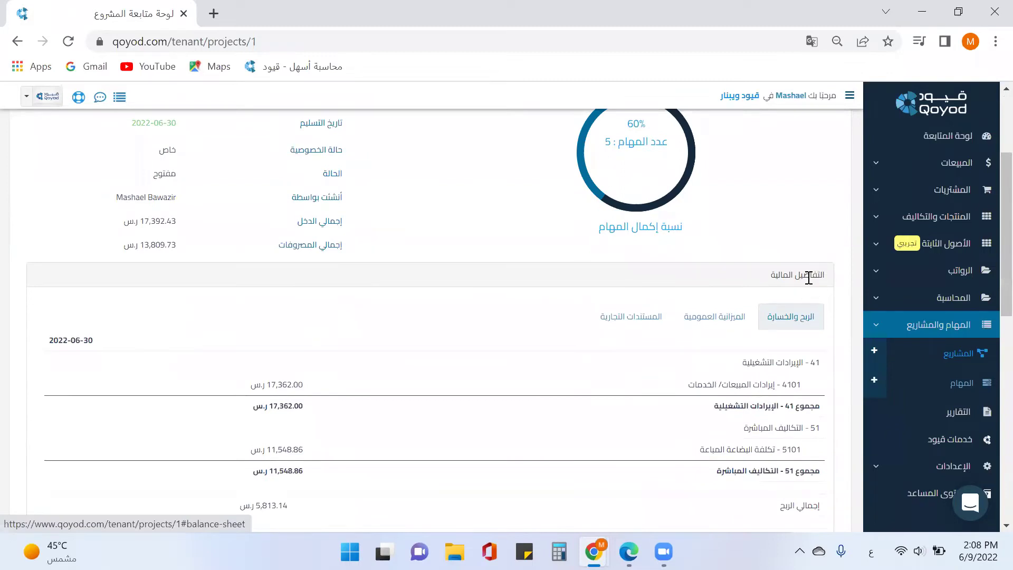
left_click(781, 316)
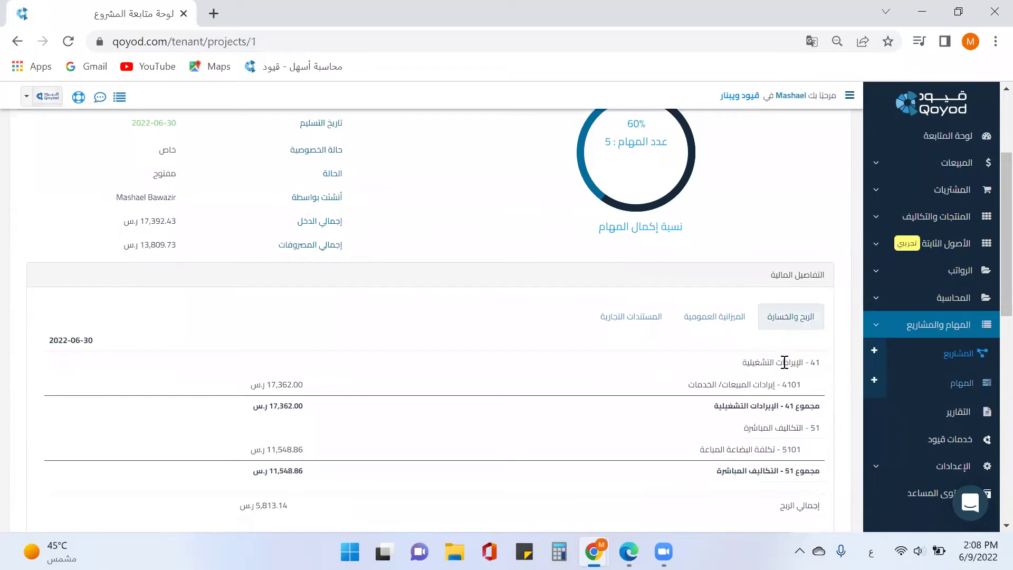
scroll(783, 362, "down", 1)
scroll(784, 391, "down", 1)
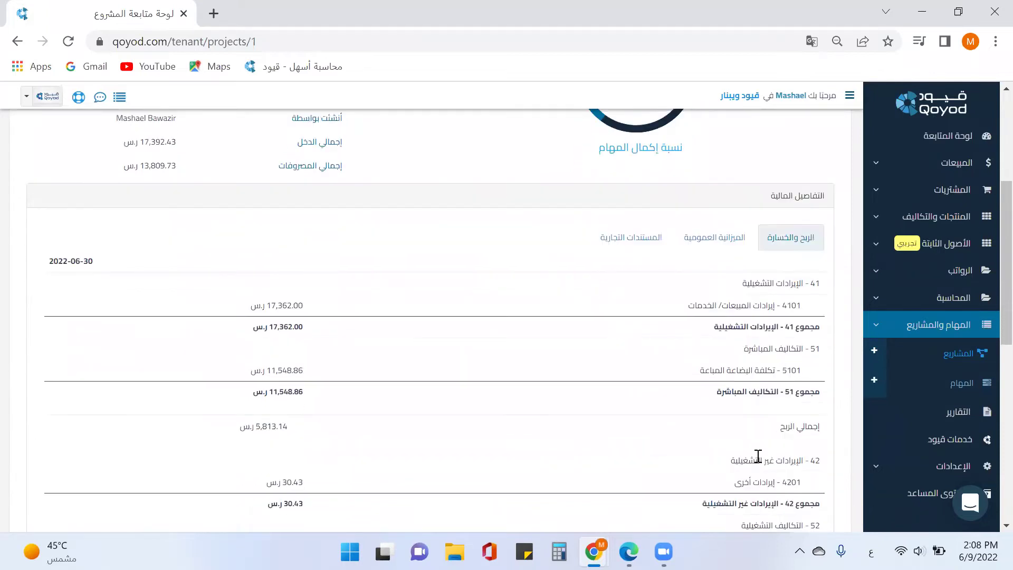
scroll(756, 458, "down", 1)
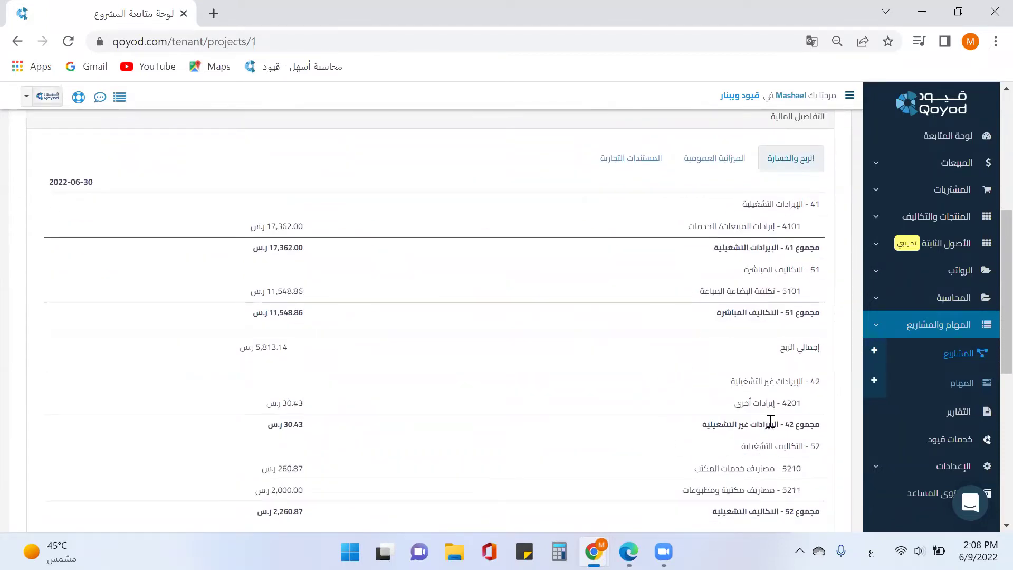
scroll(775, 422, "down", 1)
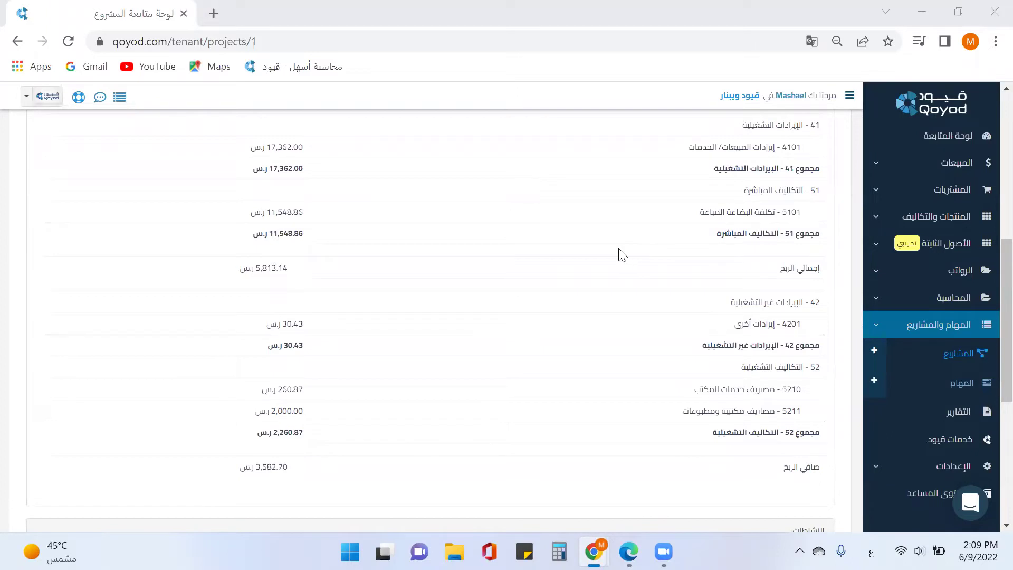
scroll(649, 338, "up", 8)
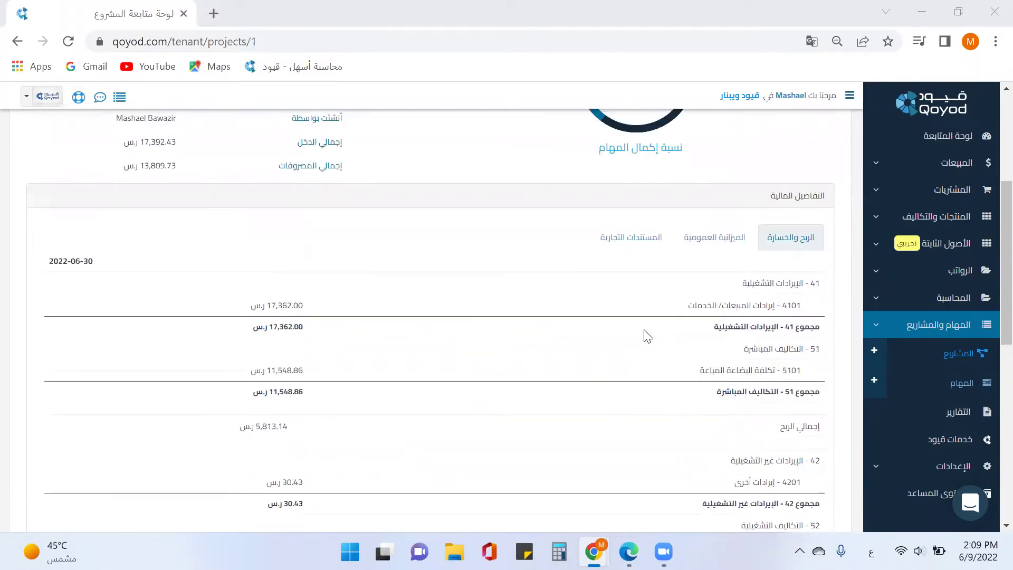
scroll(778, 422, "down", 2)
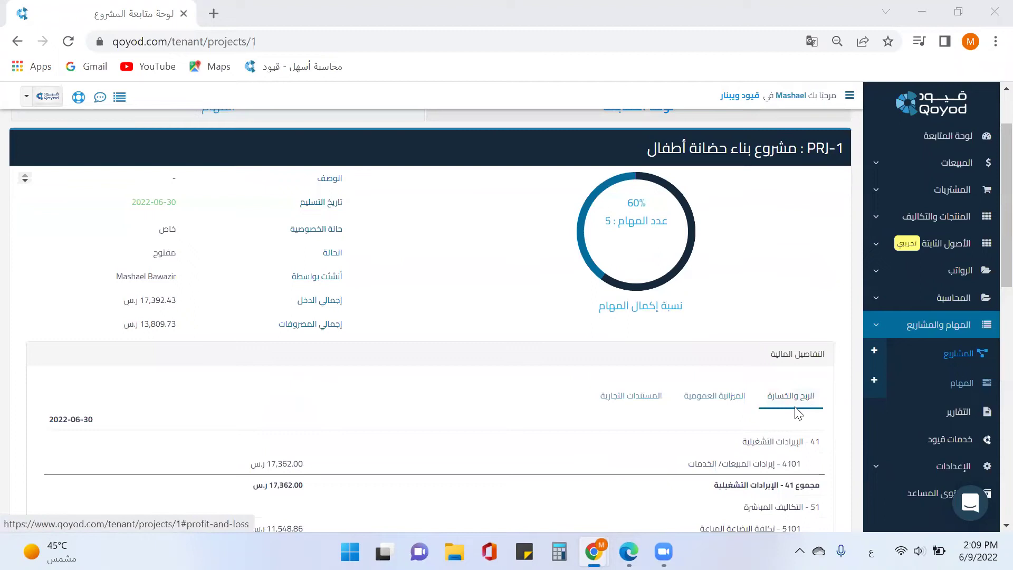
scroll(775, 412, "down", 1)
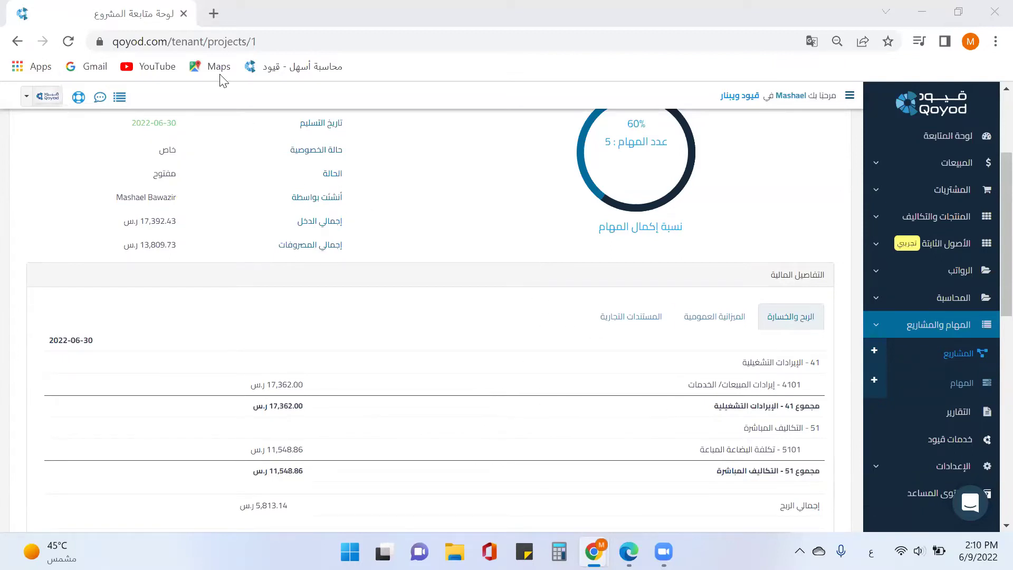
Step: Open the income statement report (قائمة الدخل) in a separate browser tab and turn on advanced analysis (تحليل متقدم)
right_click(965, 410)
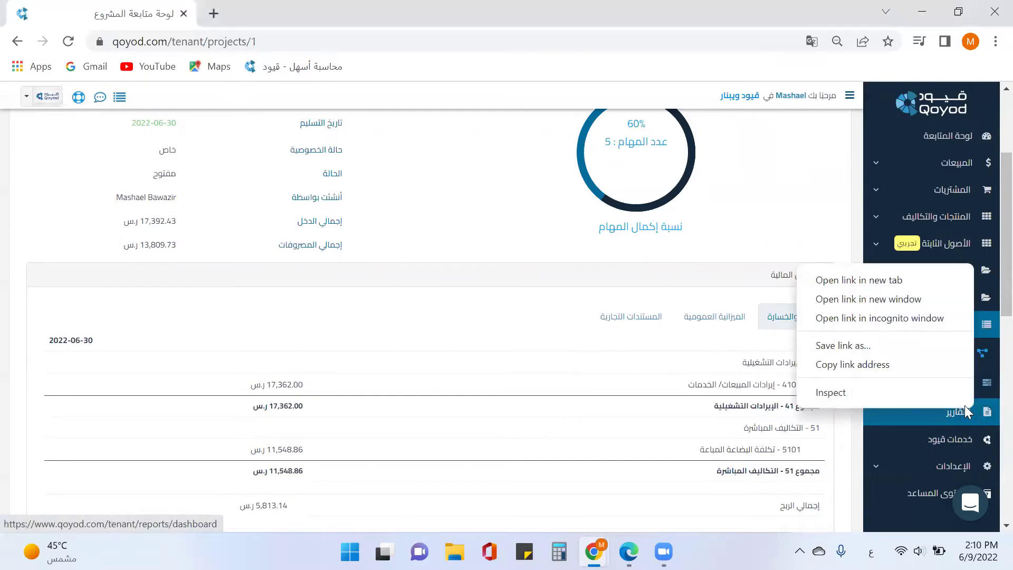
left_click(858, 281)
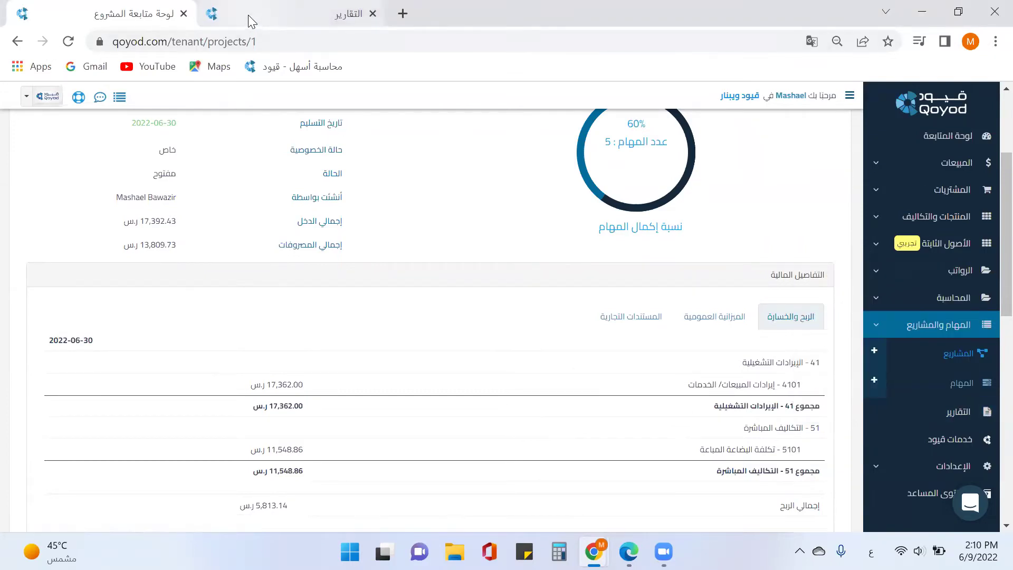
left_click(247, 21)
left_click(514, 224)
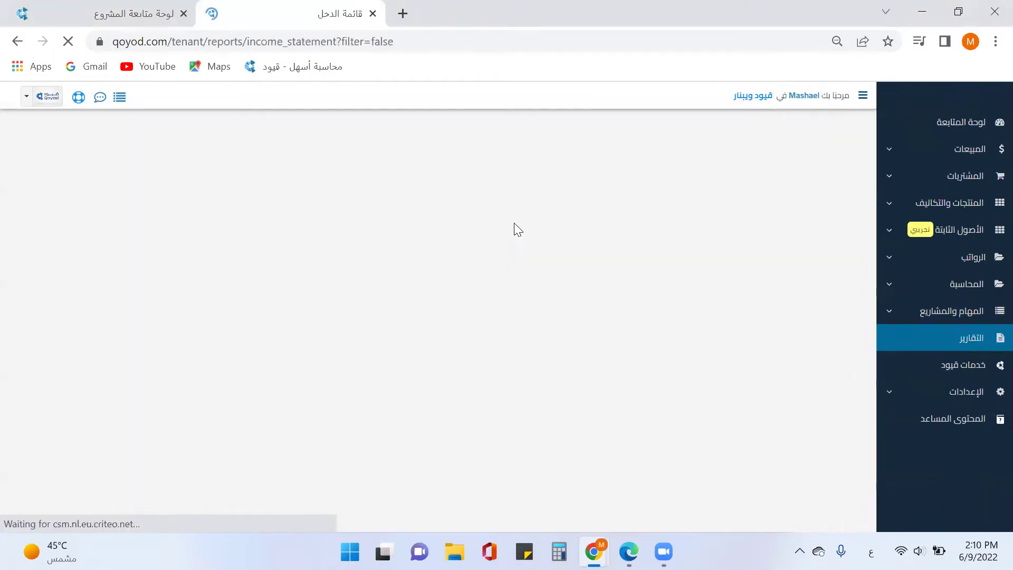
left_click(38, 159)
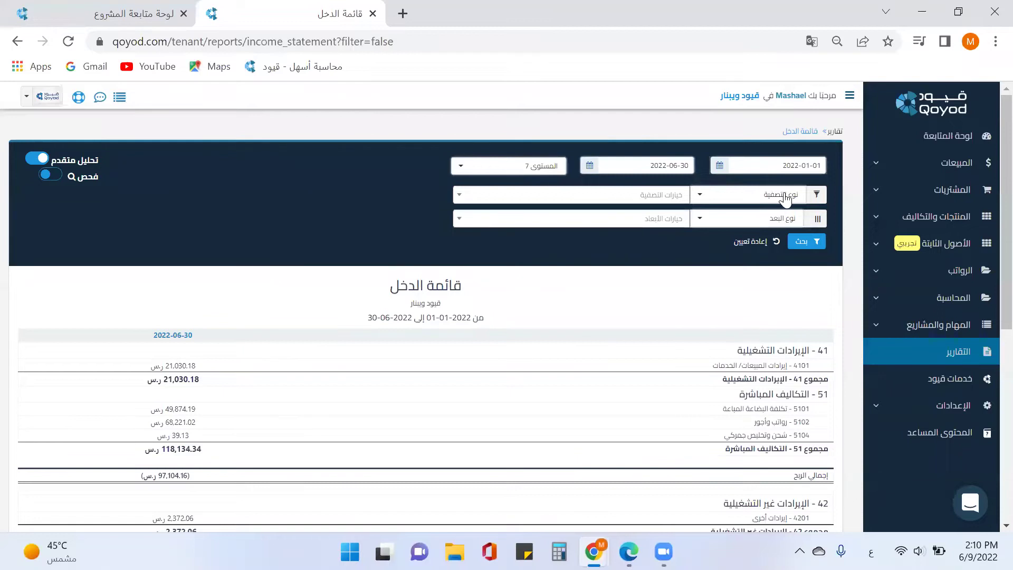
Step: Break the income statement down by branches and warehouses (الفروع والمخازن) for المركز الرئيسي, الدمام, الخبر and جده, and run the report
left_click(782, 220)
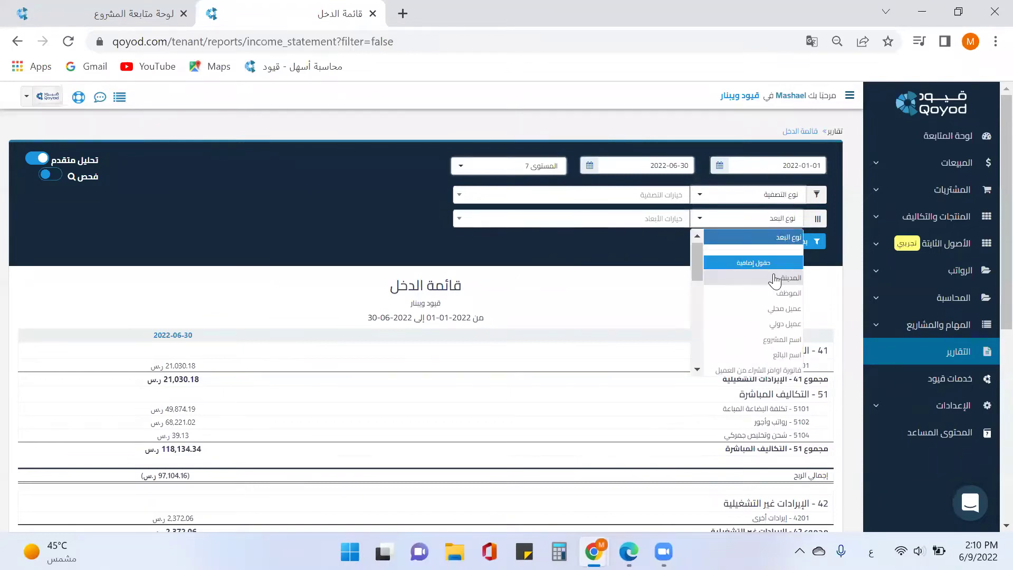
scroll(775, 281, "down", 10)
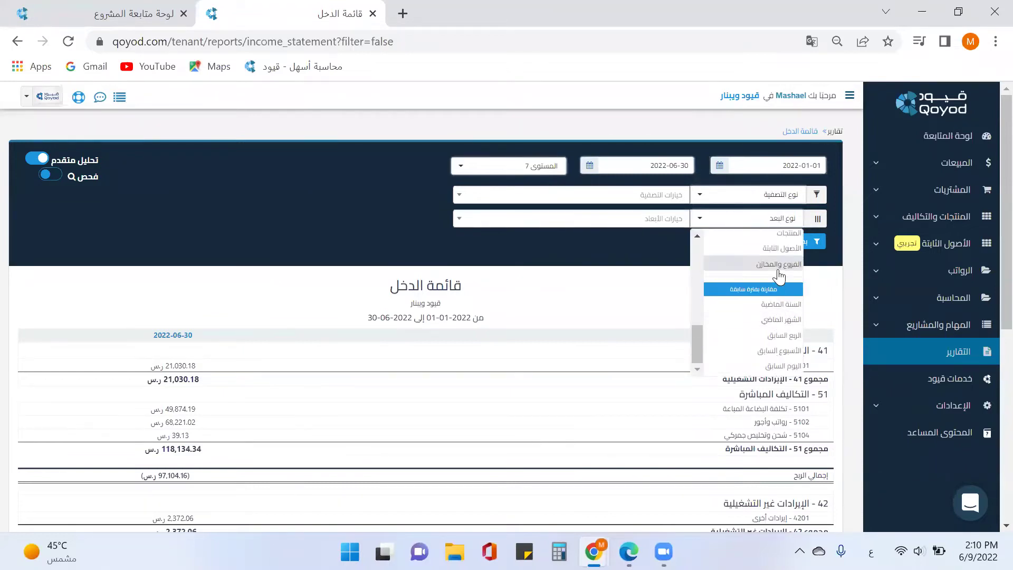
left_click(779, 265)
left_click(637, 217)
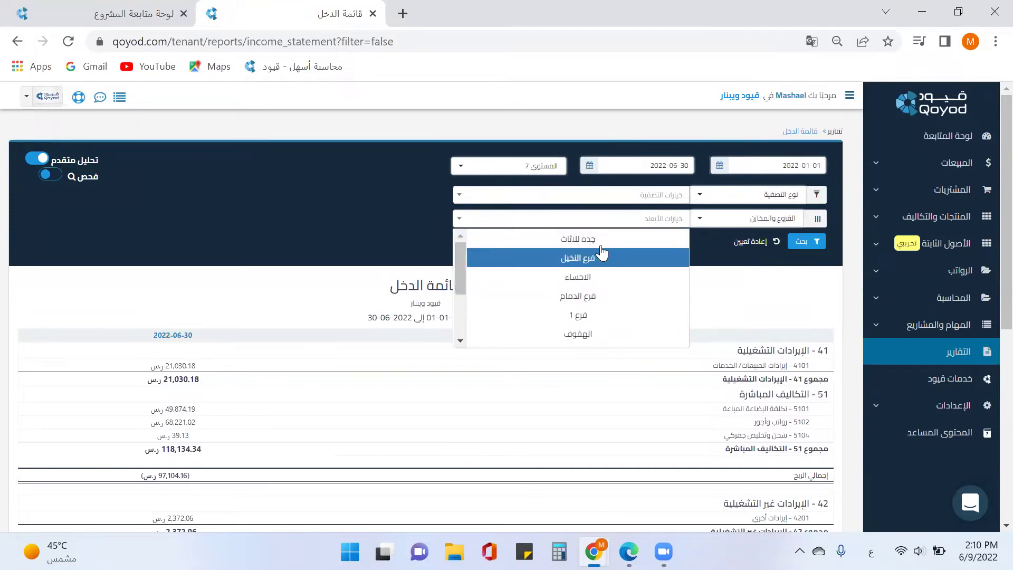
scroll(606, 297, "down", 5)
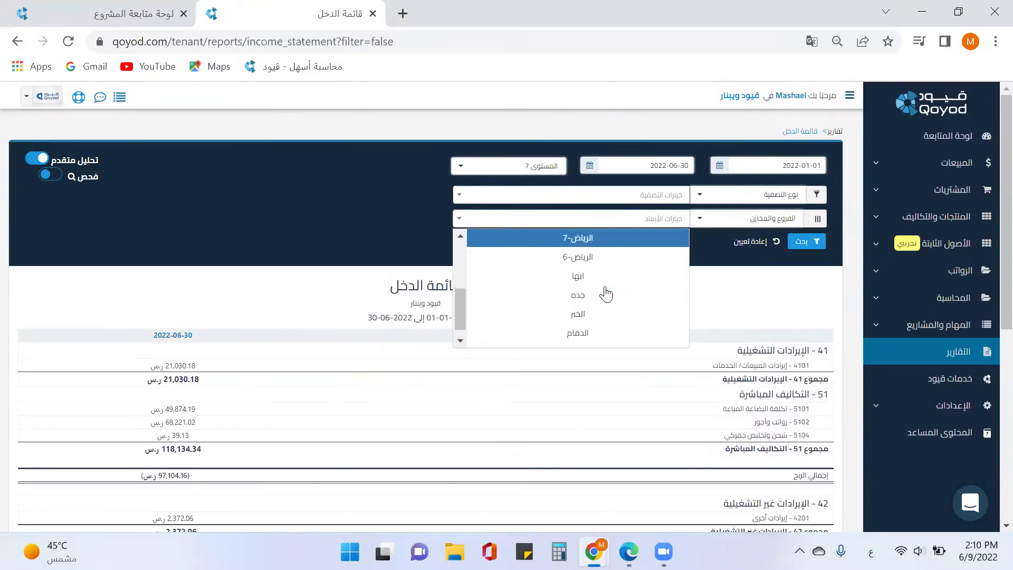
left_click(602, 339)
left_click(606, 321)
left_click(602, 300)
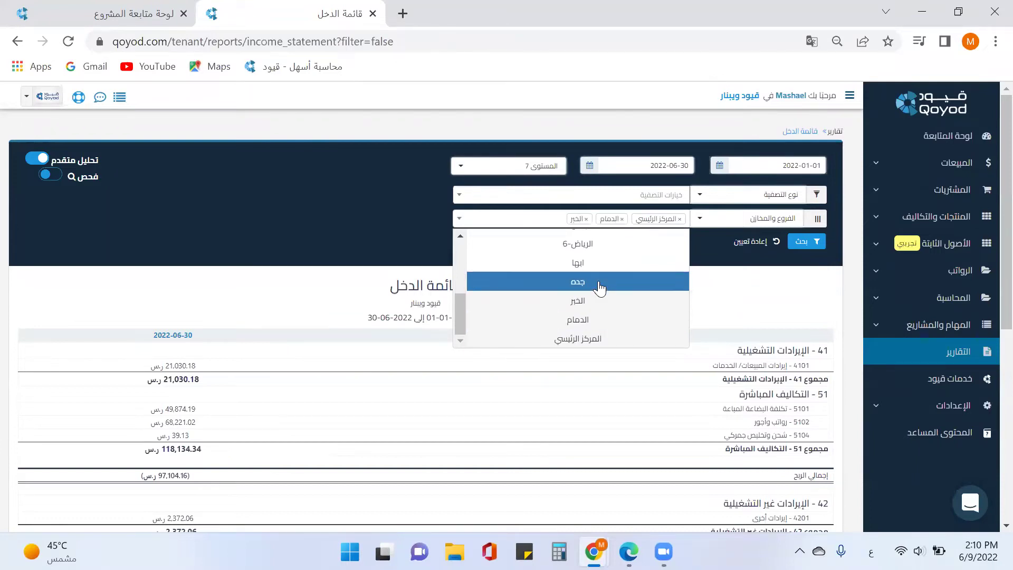
left_click(600, 287)
left_click(806, 244)
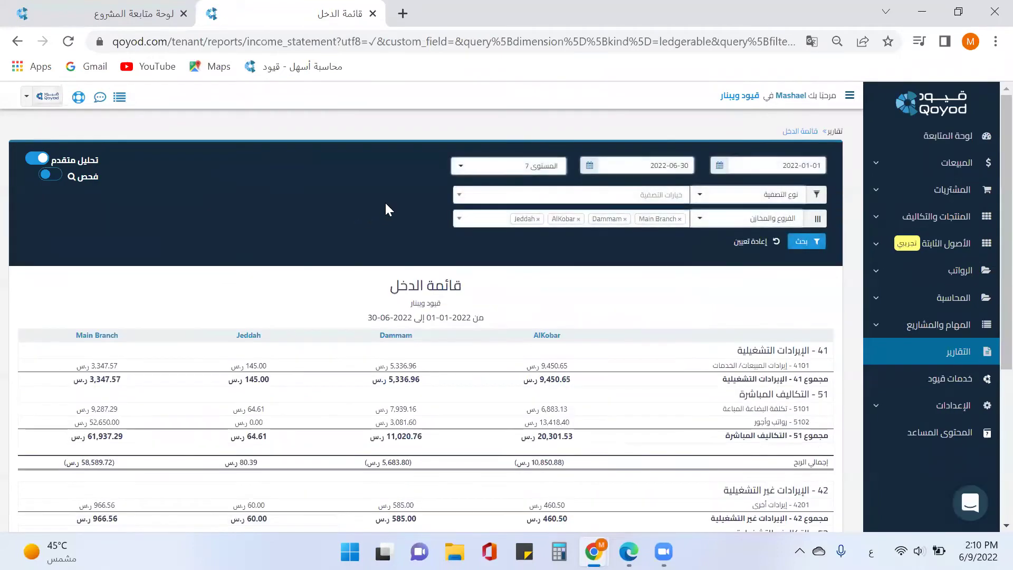
Step: Review the branch-by-branch income statement, and reload the project page so its financial details use the same breakdown
scroll(686, 370, "down", 6)
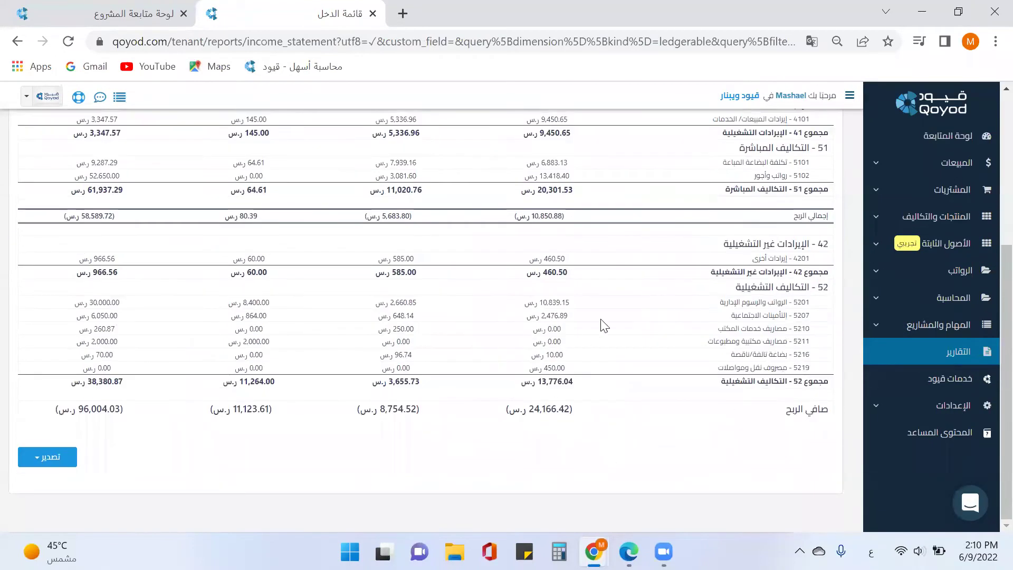
scroll(599, 323, "up", 6)
left_click(60, 22)
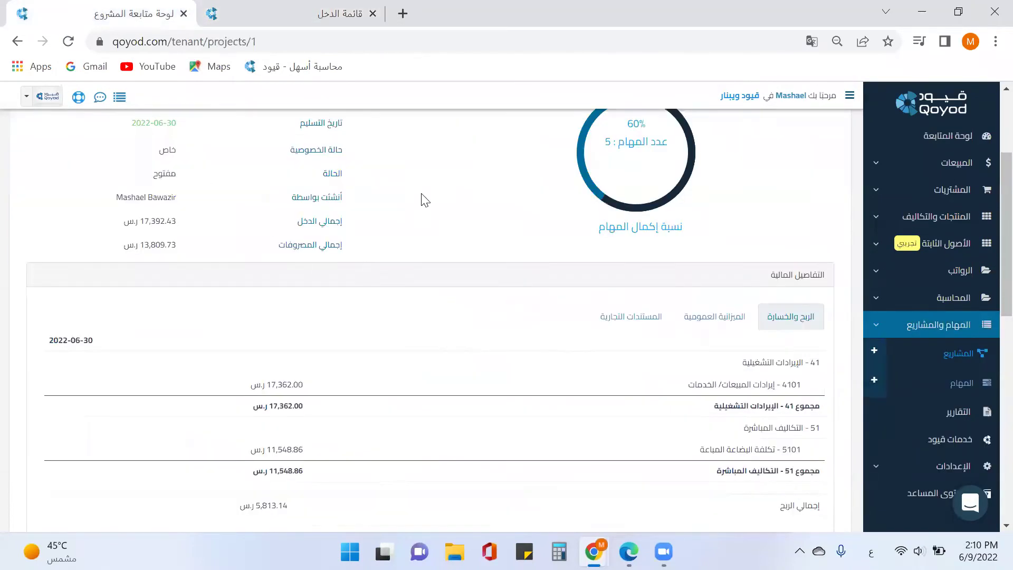
left_click(68, 42)
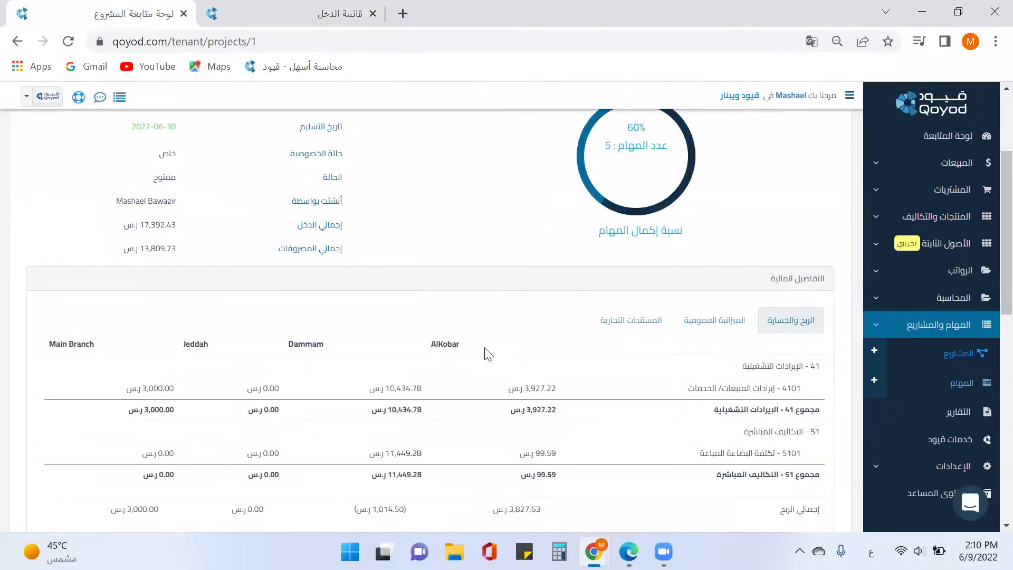
Step: Examine the project's profit-and-loss (الربح والخسارة) figures for Main Branch, Jeddah, Dammam and AlKobar, down to net profit (صافي الربح)
scroll(602, 430, "down", 3)
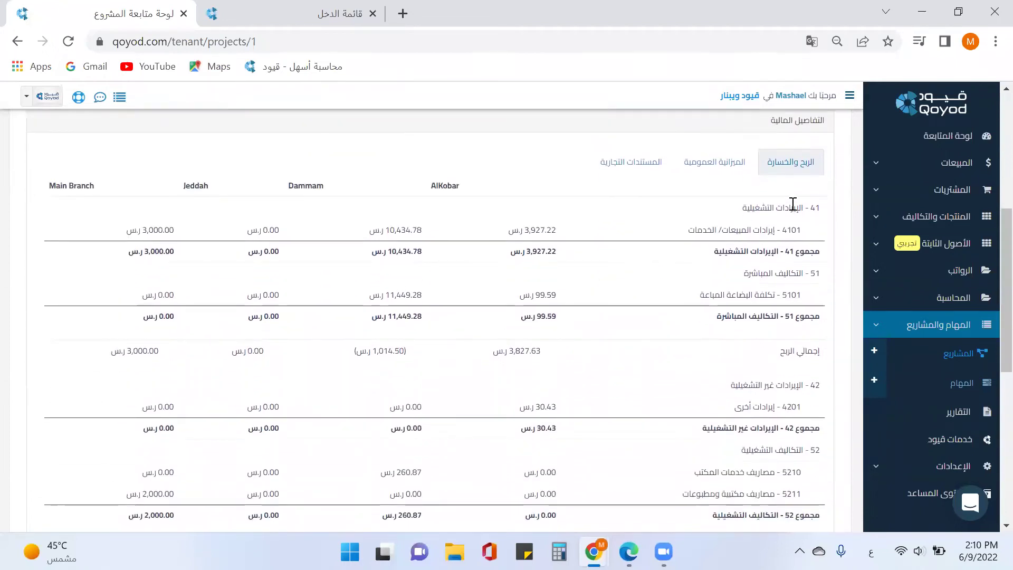
scroll(726, 364, "down", 2)
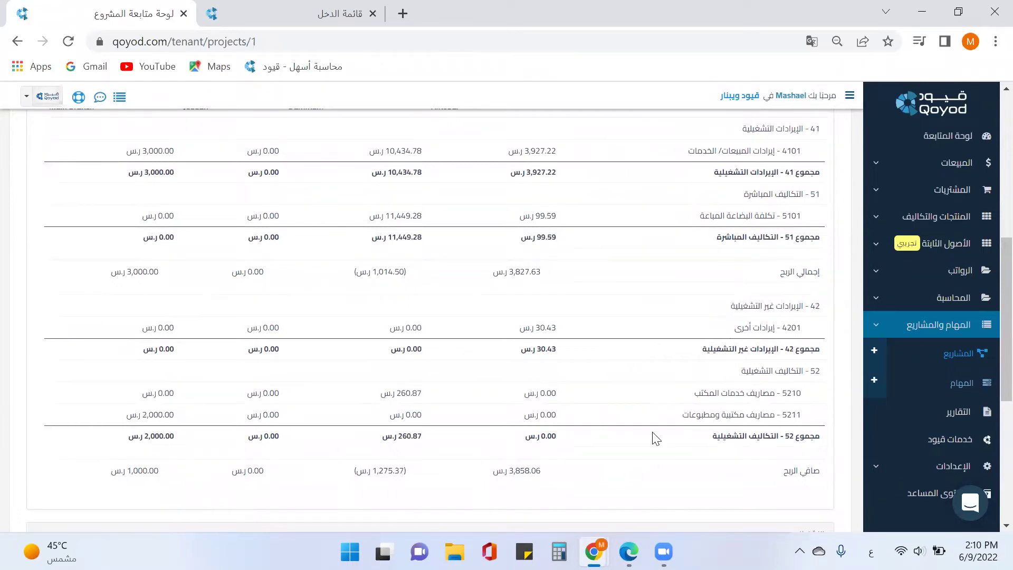
scroll(633, 417, "up", 3)
scroll(517, 314, "down", 3)
scroll(406, 180, "up", 4)
scroll(343, 396, "down", 4)
scroll(208, 289, "up", 2)
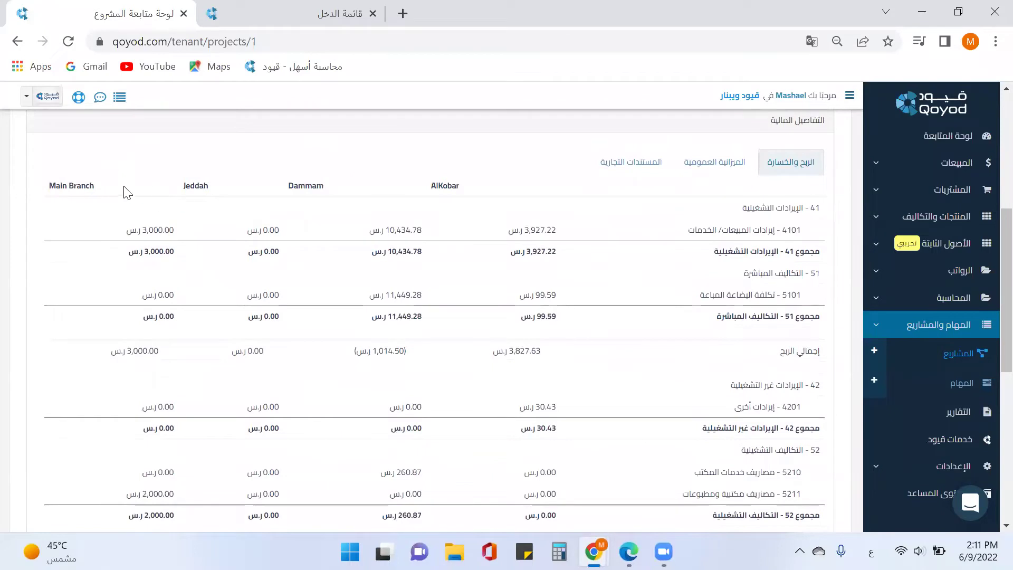
scroll(140, 369, "down", 3)
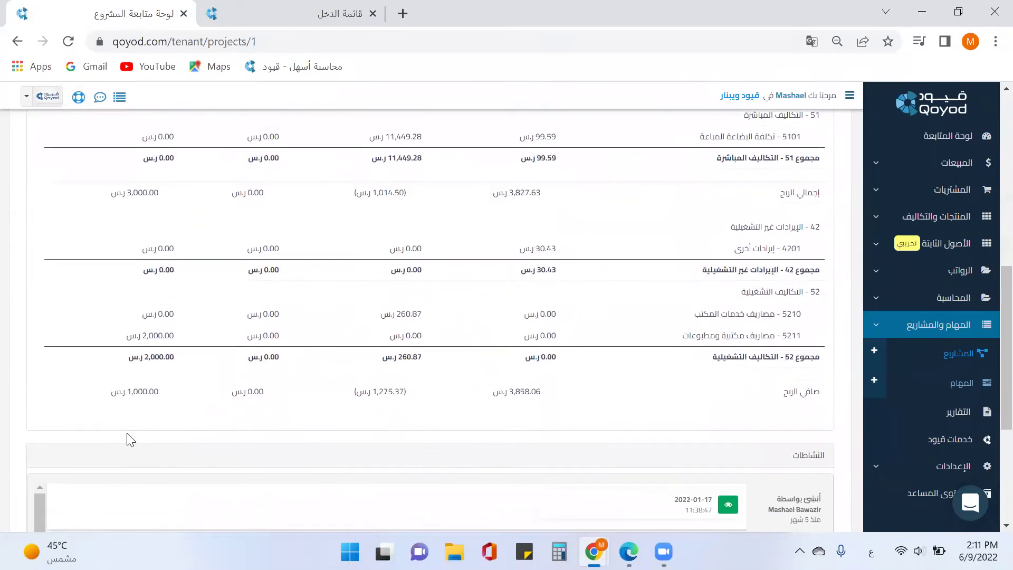
scroll(269, 390, "up", 3)
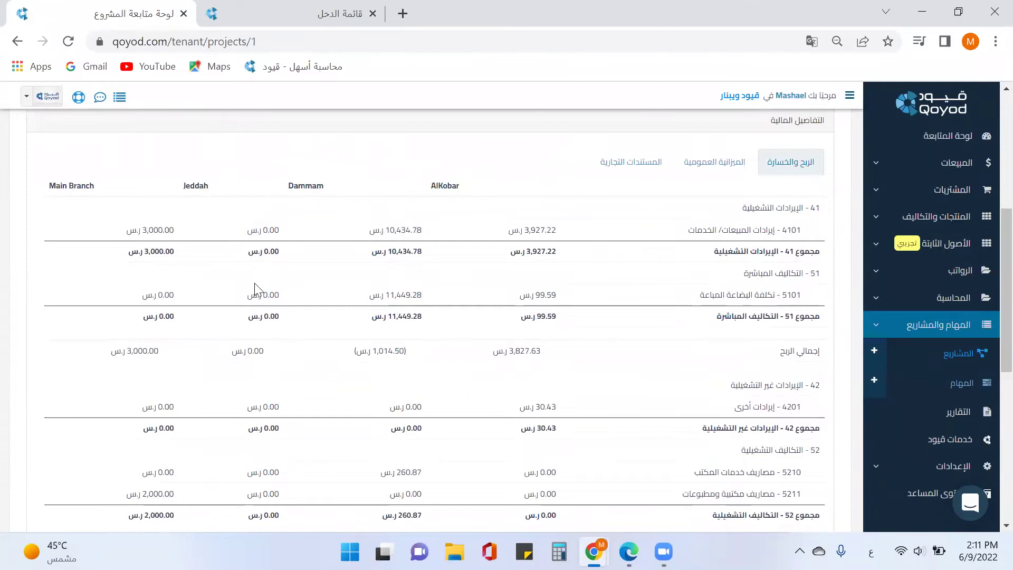
scroll(254, 289, "down", 2)
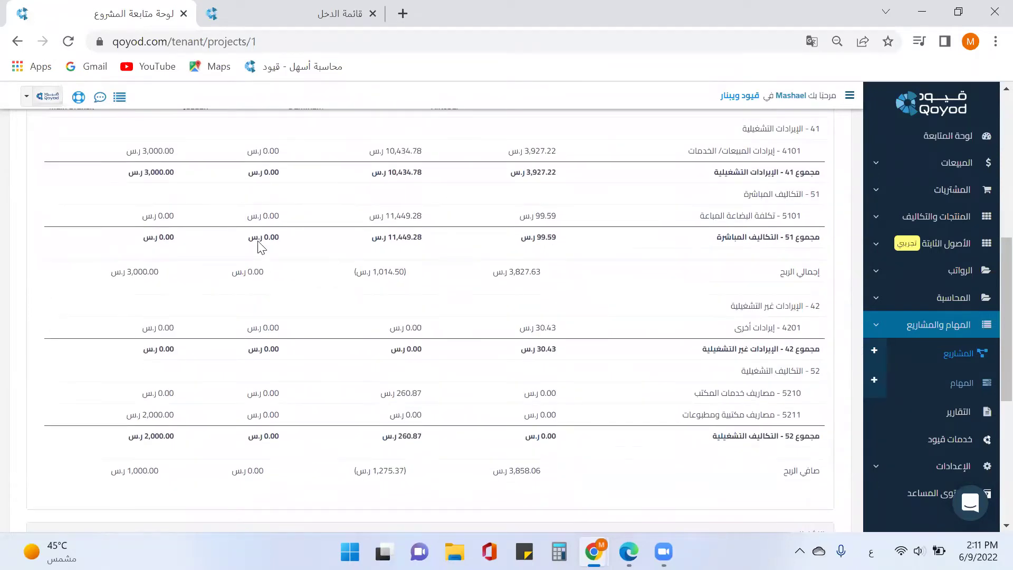
scroll(258, 245, "up", 1)
scroll(264, 465, "down", 1)
Step: Reset the branch analysis of the income statement, close that report, and reload the project page
left_click(267, 23)
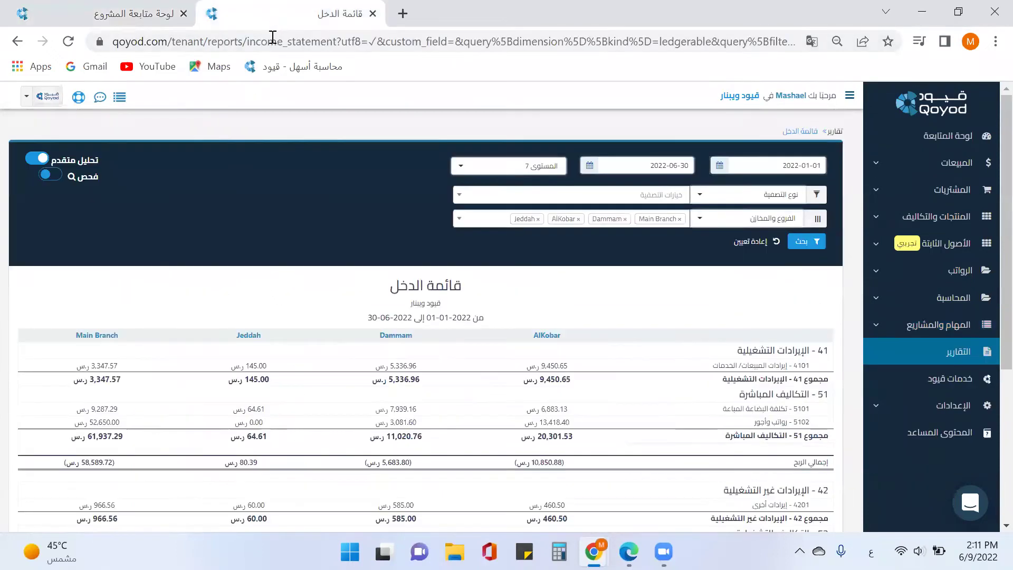
left_click(746, 243)
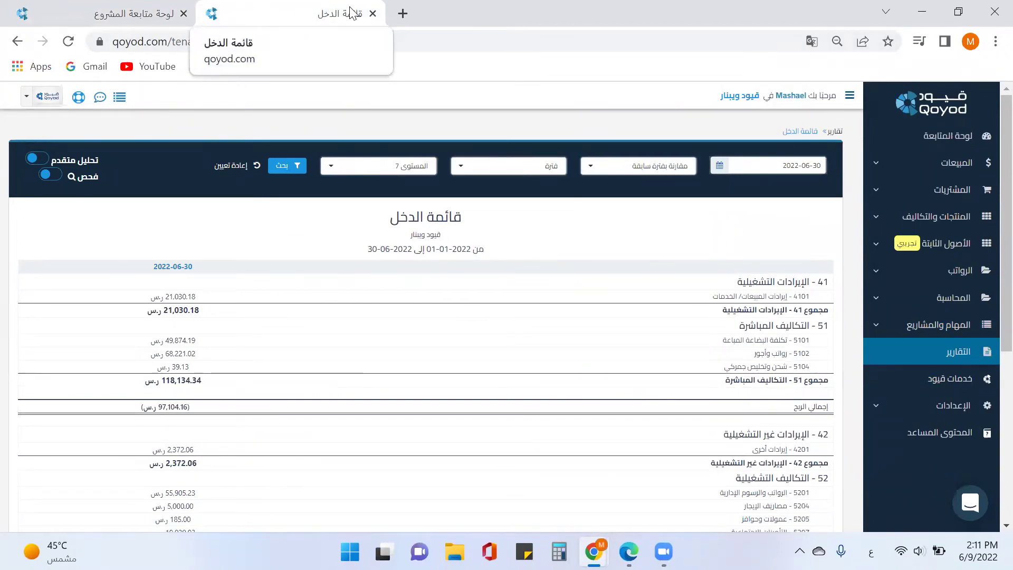
left_click(373, 14)
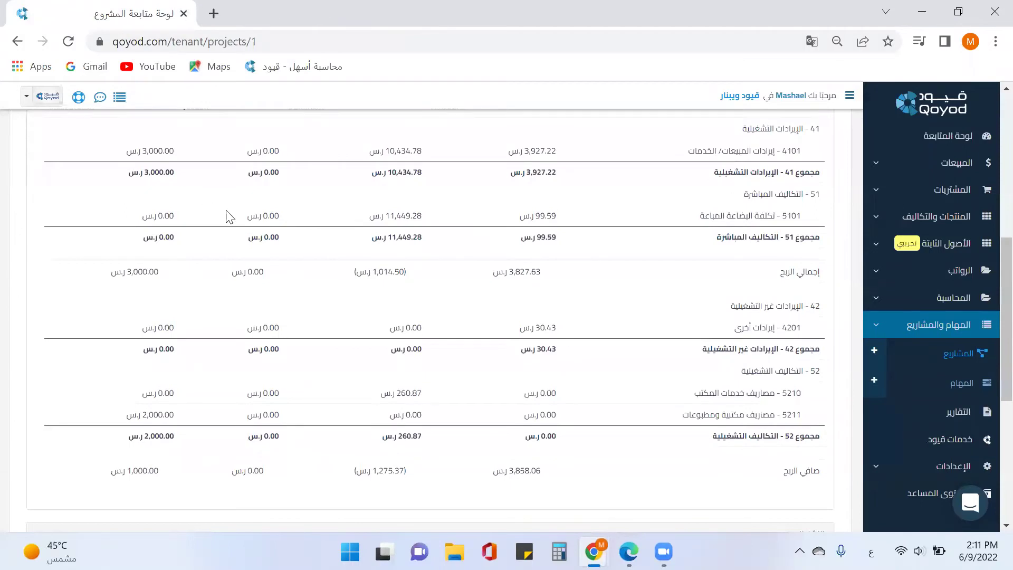
scroll(226, 214, "up", 10)
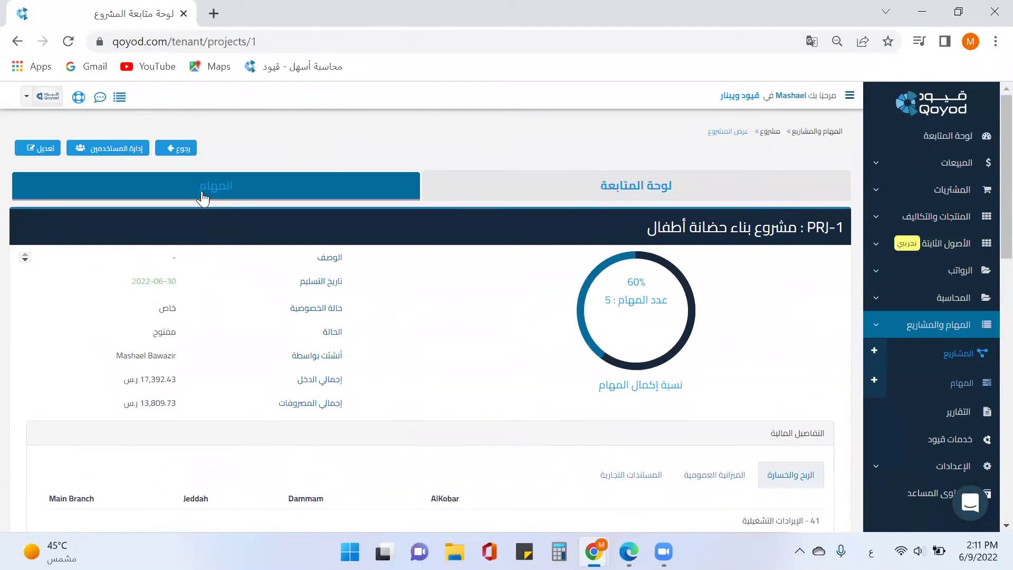
left_click(69, 41)
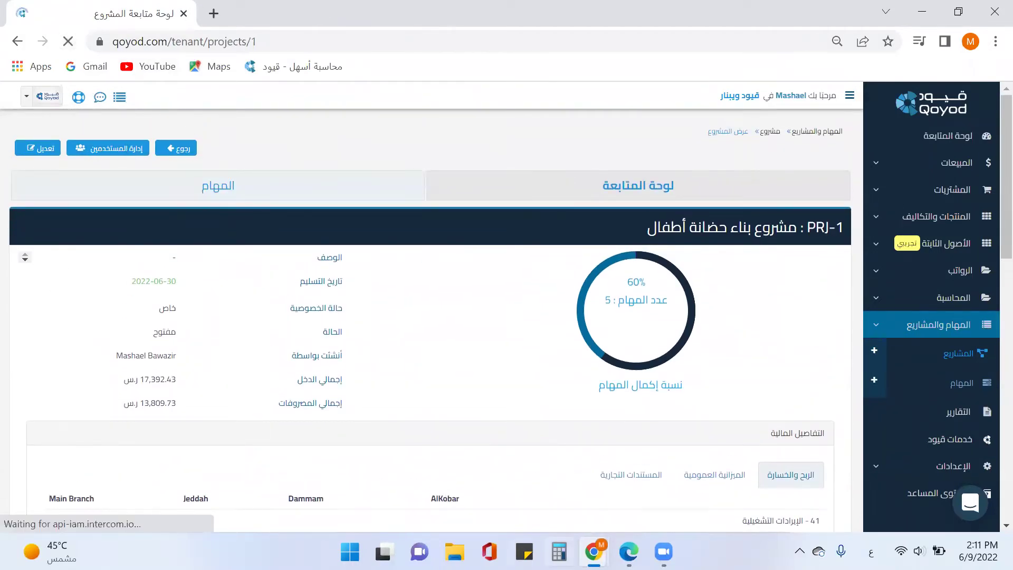
Step: Check the project's combined profit-and-loss statement without the branch breakdown
scroll(477, 379, "down", 5)
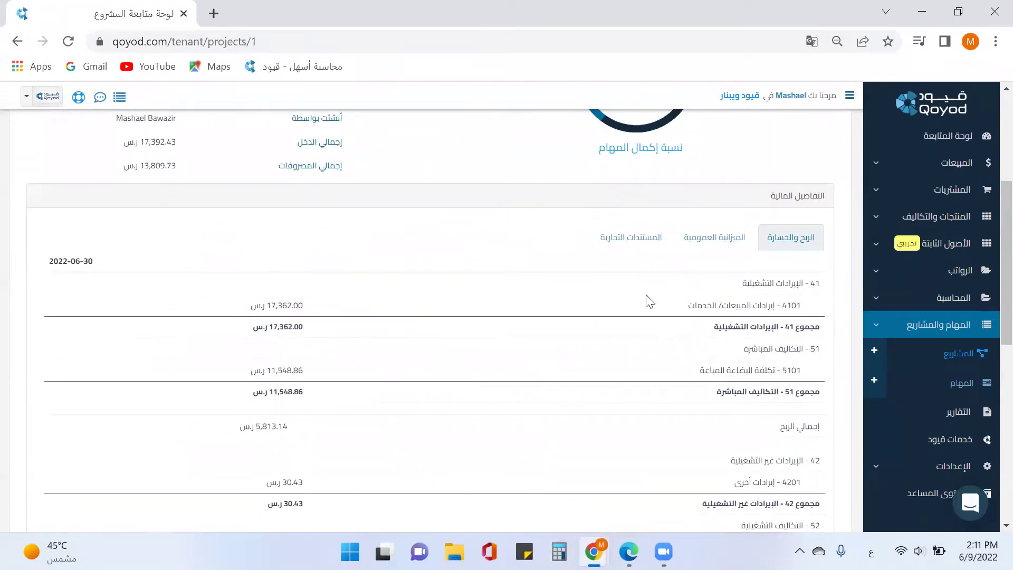
scroll(662, 438, "down", 3)
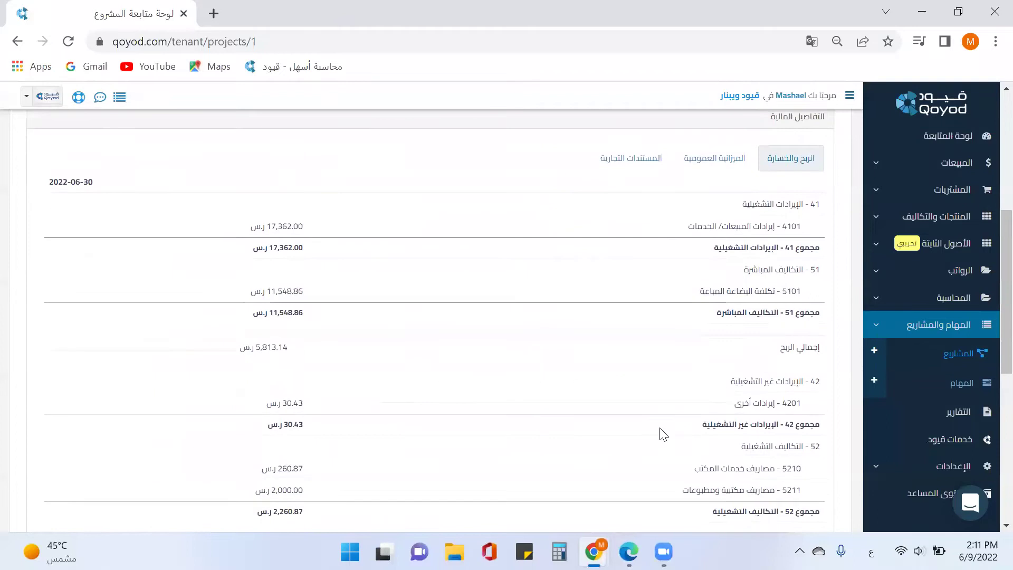
scroll(663, 434, "up", 5)
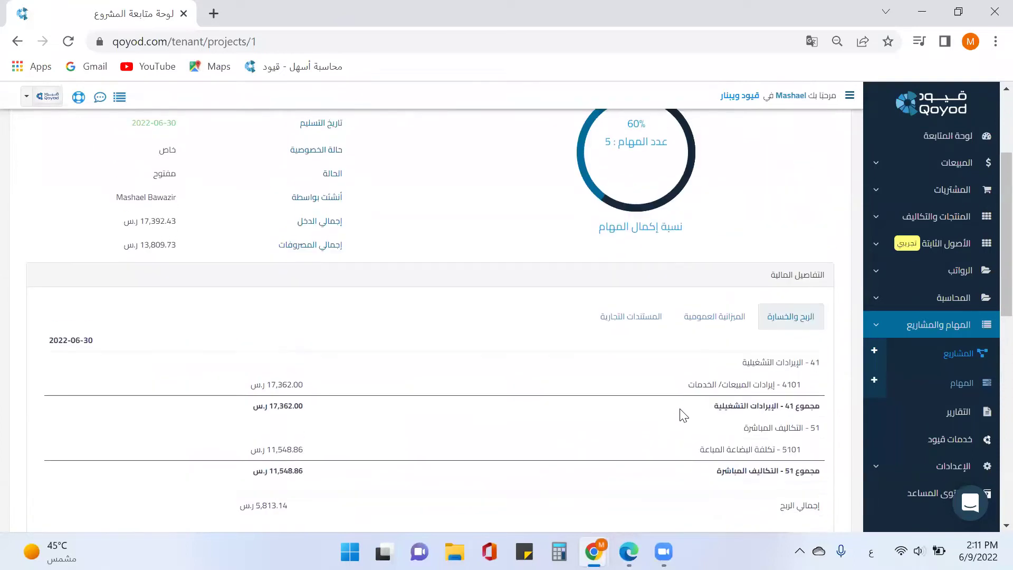
Step: Open the project's balance sheet (الميزانية العمومية) and examine its assets, liabilities and equity
left_click(689, 323)
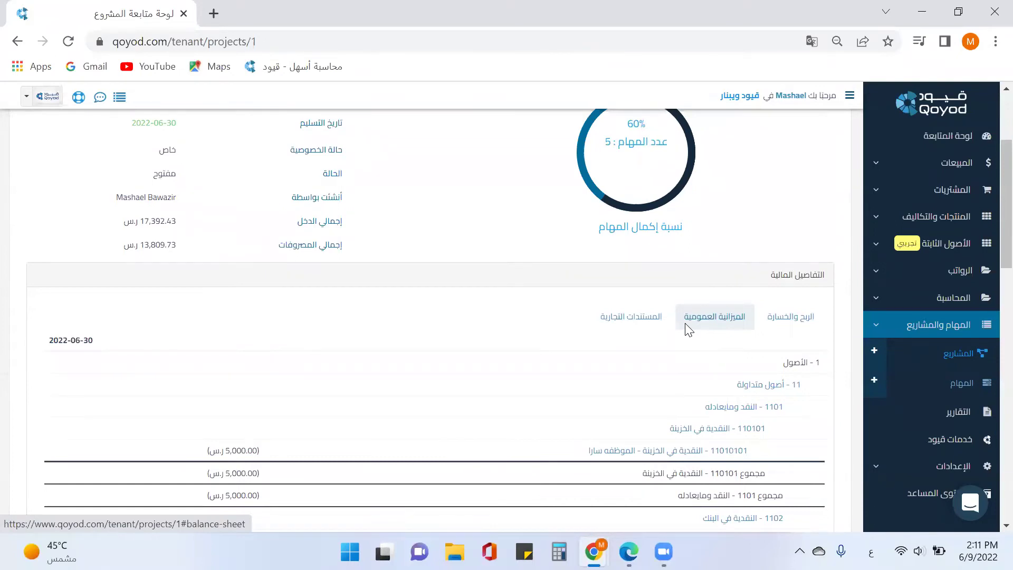
scroll(780, 429, "down", 3)
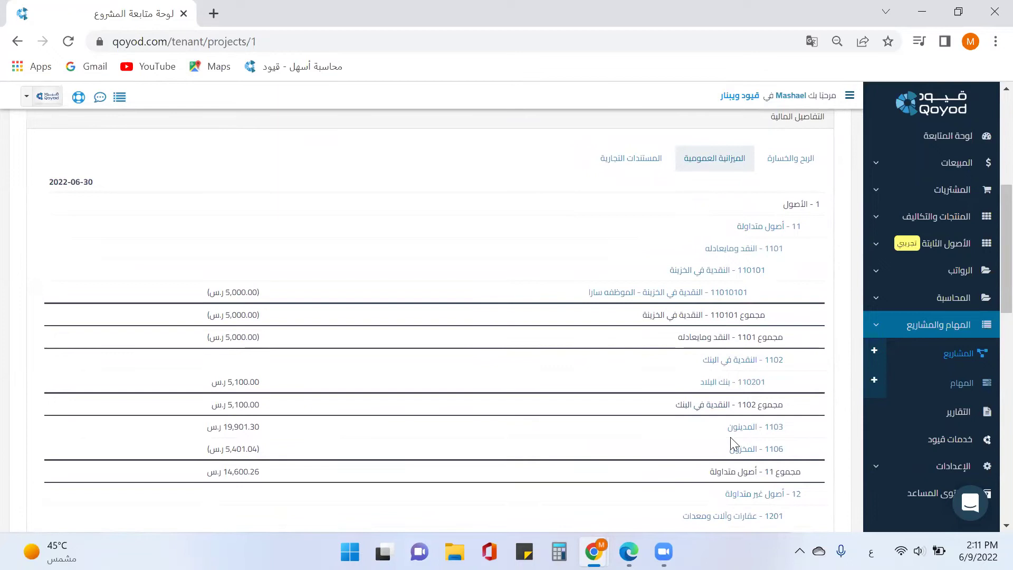
scroll(727, 458, "down", 3)
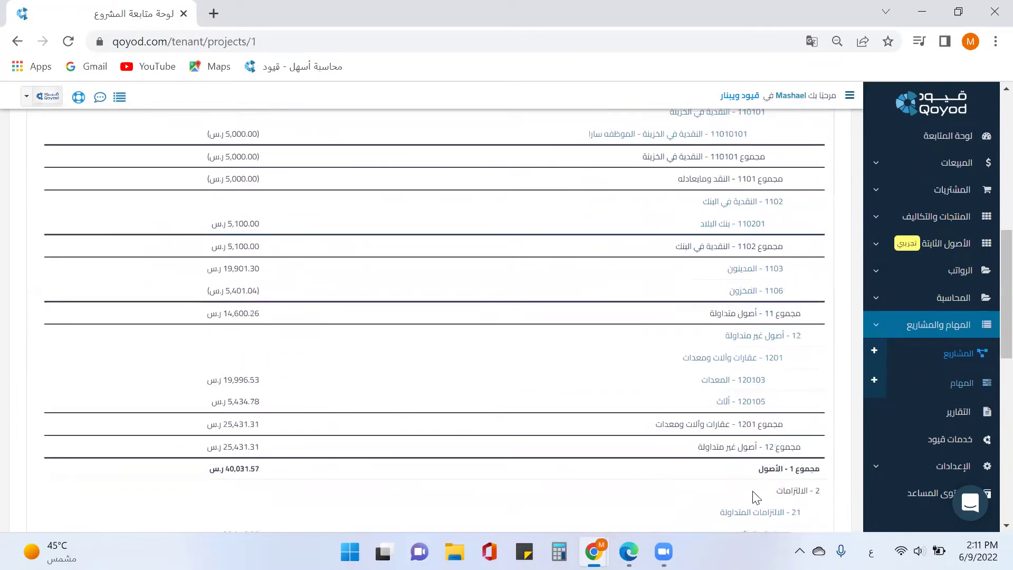
scroll(755, 497, "down", 2)
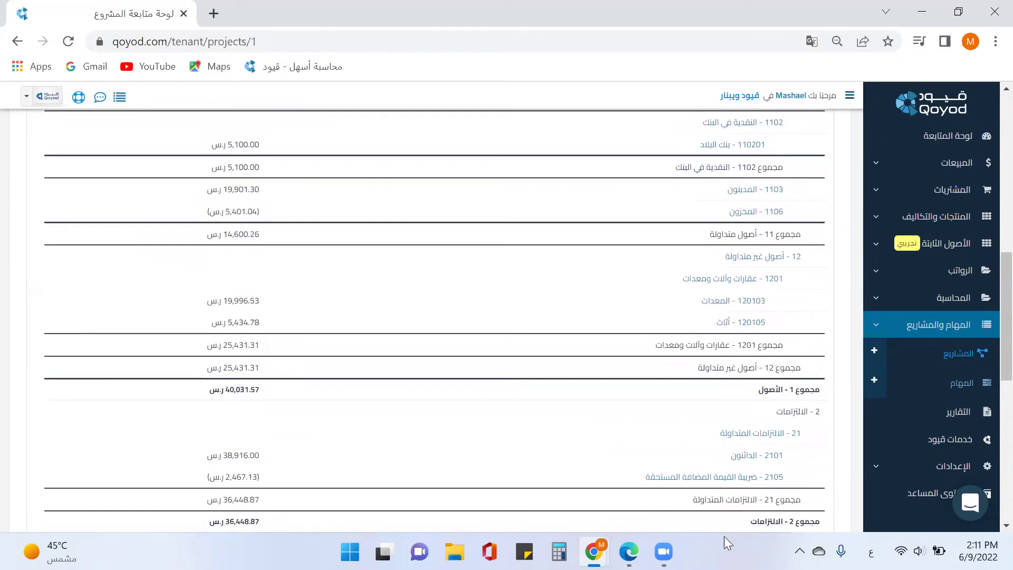
scroll(724, 425, "down", 3)
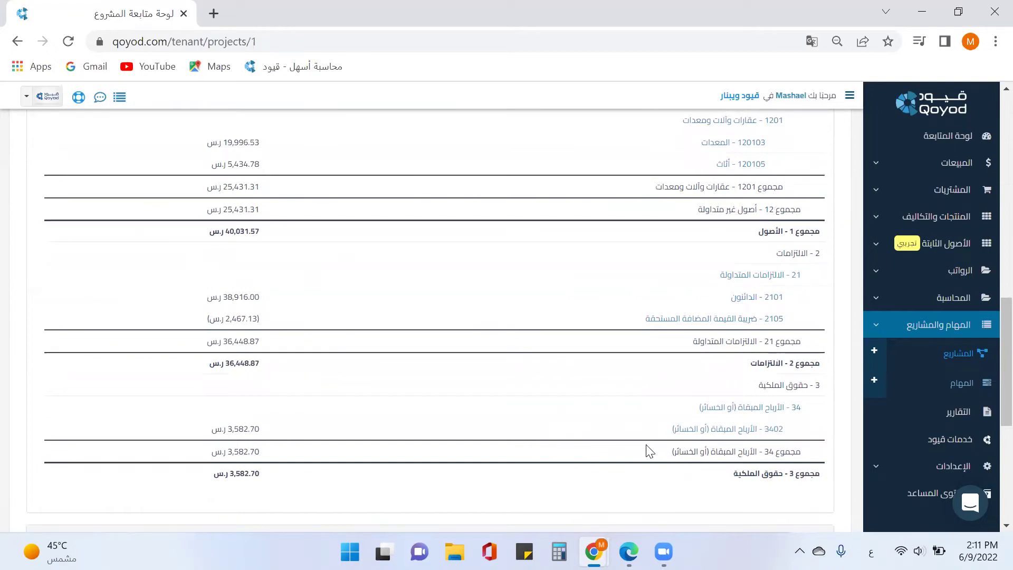
scroll(649, 451, "up", 2)
scroll(654, 317, "up", 3)
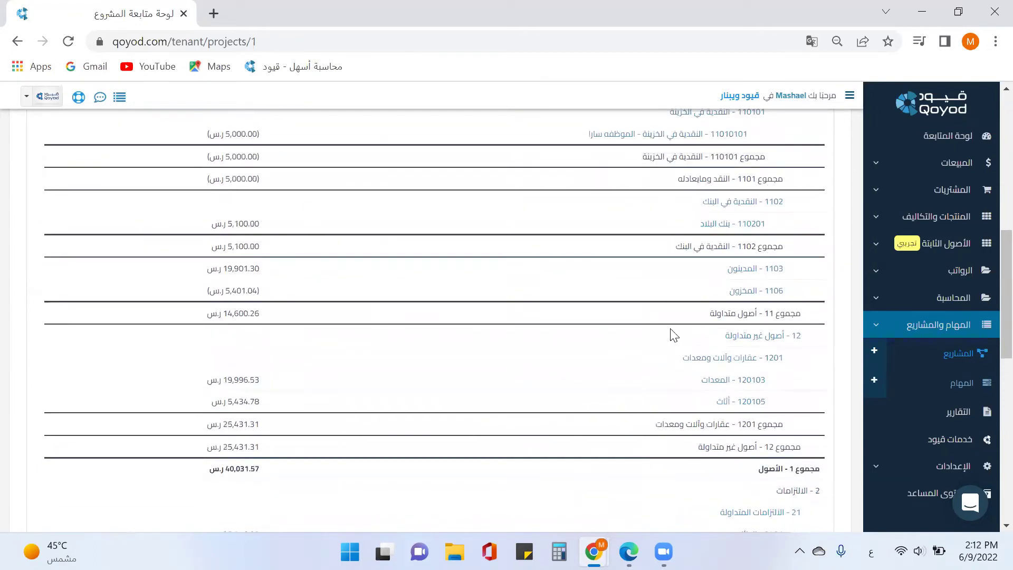
scroll(681, 395, "down", 1)
scroll(688, 430, "up", 3)
scroll(691, 438, "up", 5)
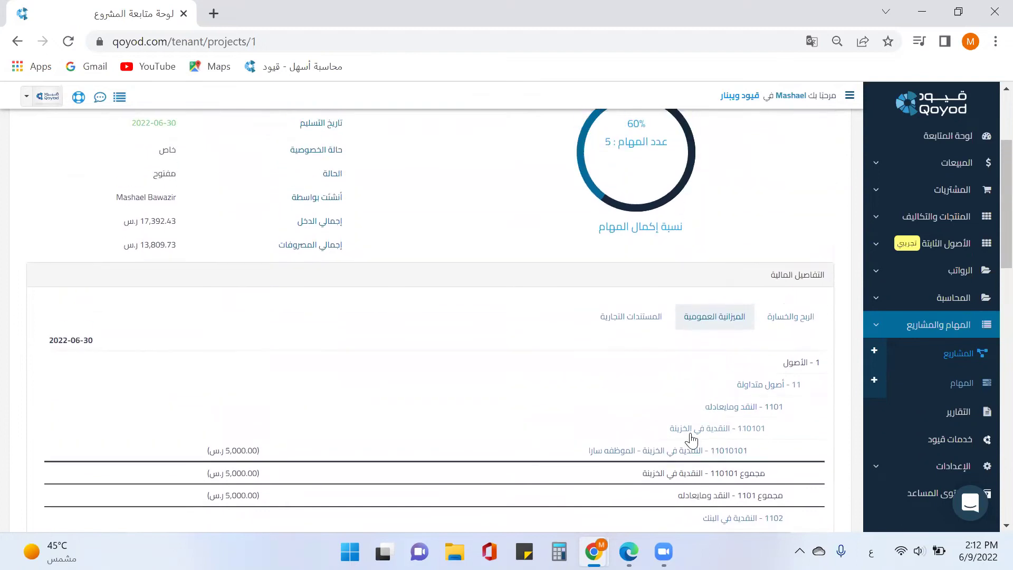
Step: Open the project's commercial documents (المستندات التجارية) and view the sales invoices, purchase bills, manual entries and vouchers (سند)
left_click(619, 326)
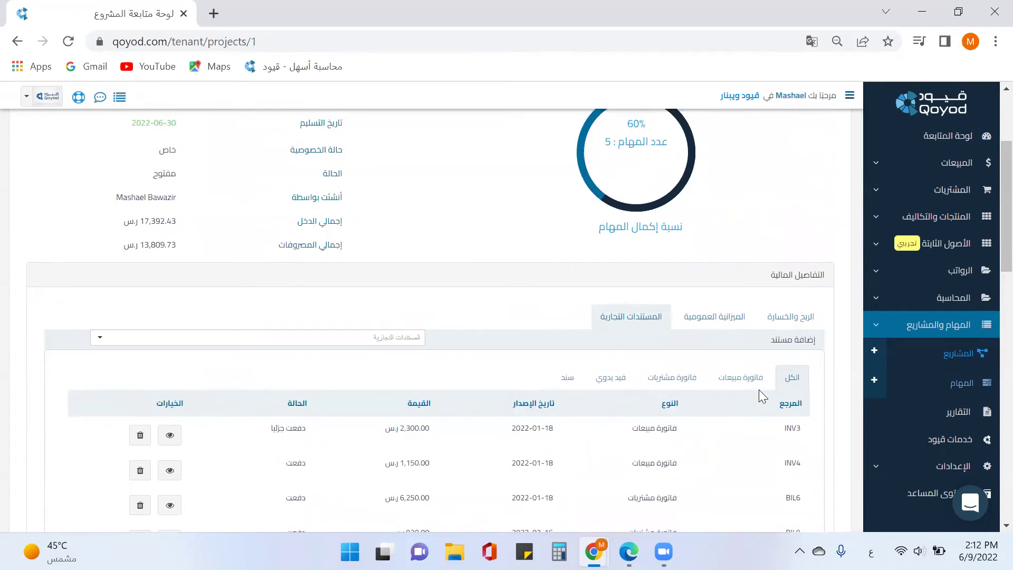
left_click(747, 377)
left_click(747, 377)
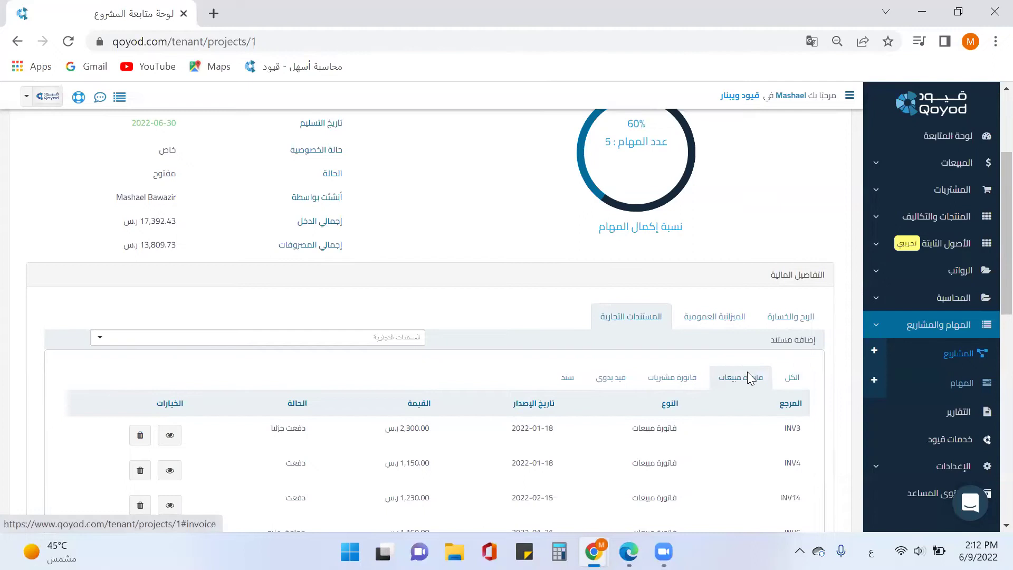
left_click(682, 377)
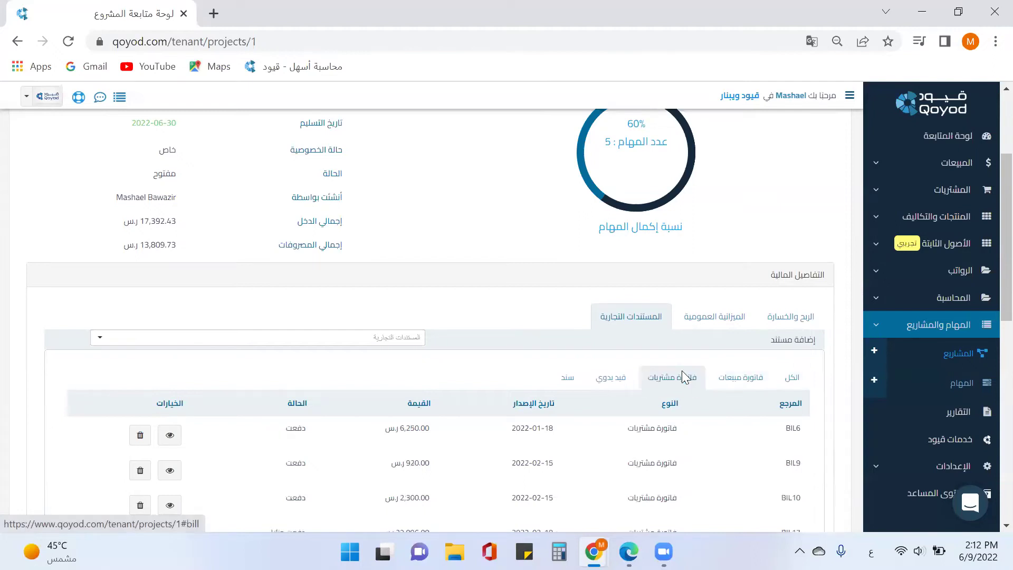
left_click(619, 384)
left_click(576, 384)
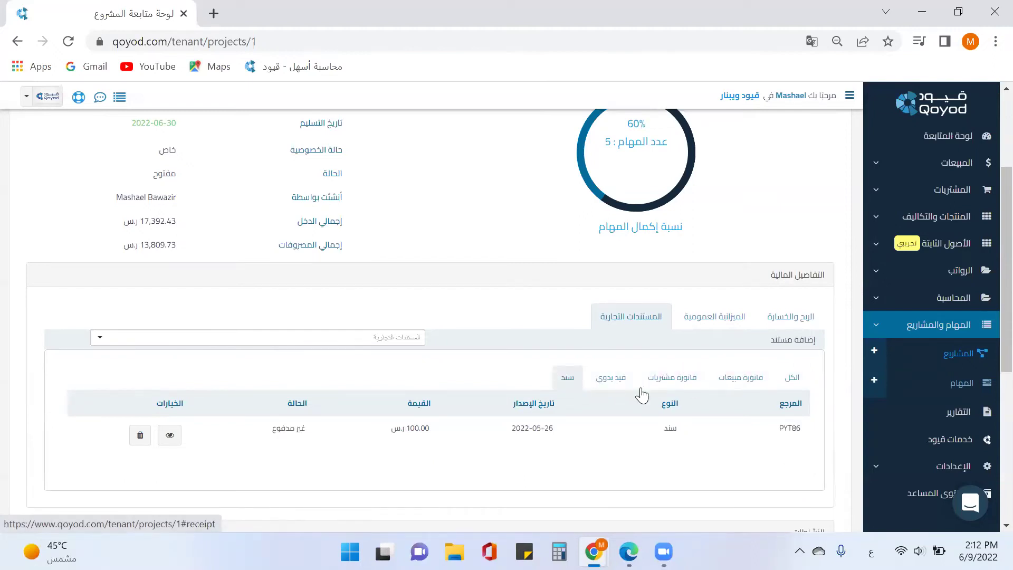
Step: Add the manual entry "سداد رسوم تجديد السجل التجاري" to the project's commercial documents
left_click(294, 342)
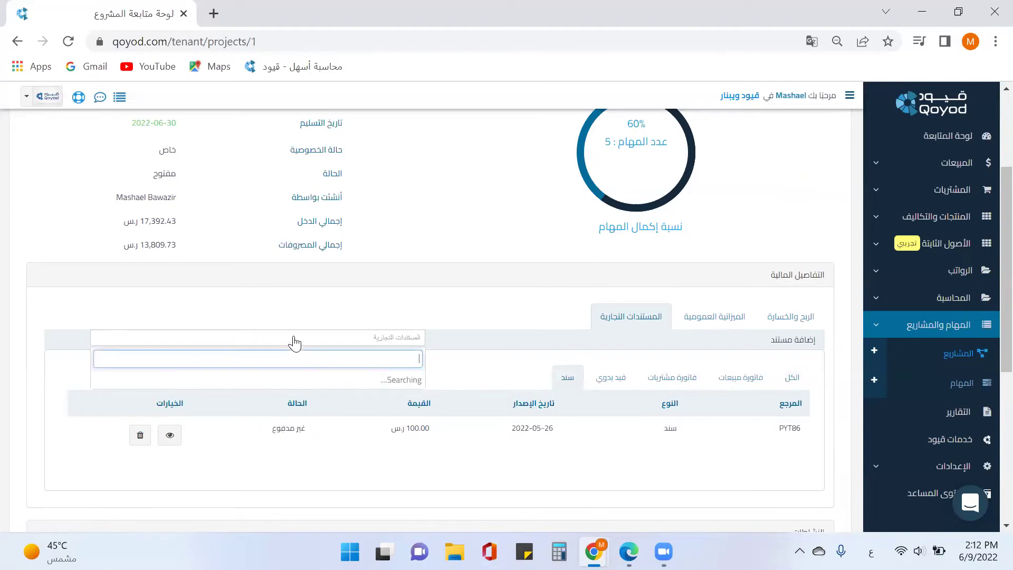
scroll(319, 414, "down", 3)
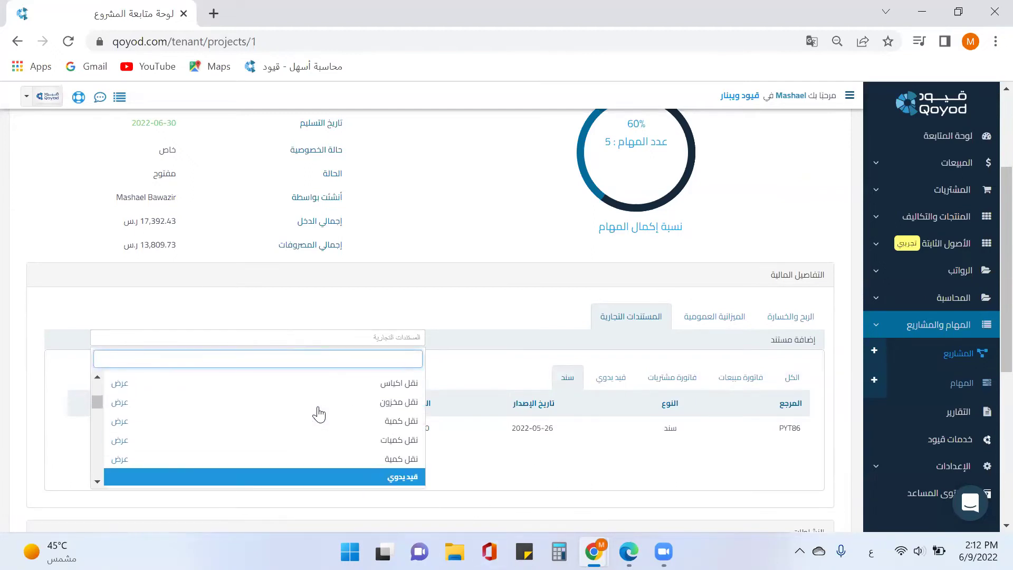
scroll(321, 411, "down", 3)
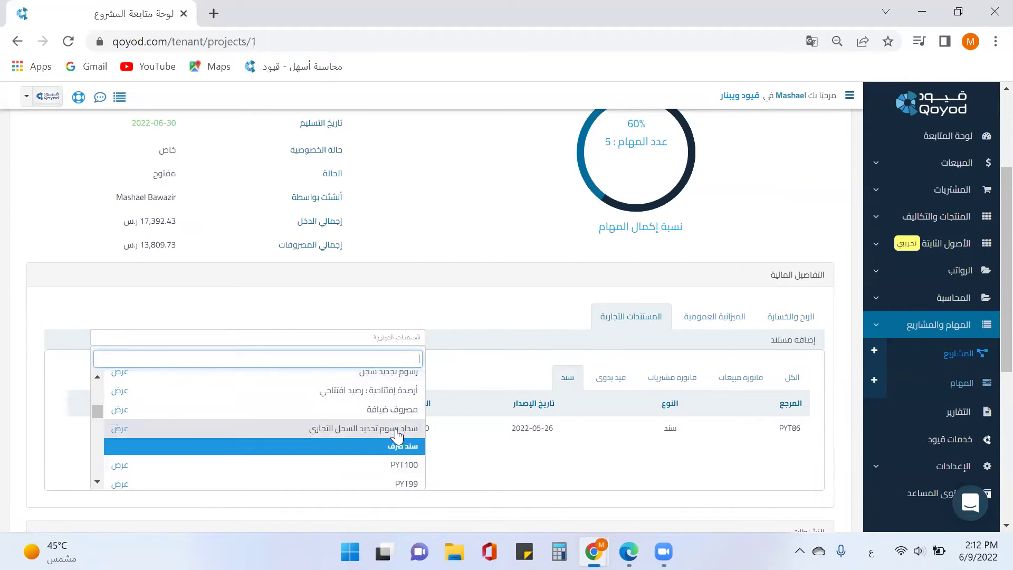
left_click(353, 430)
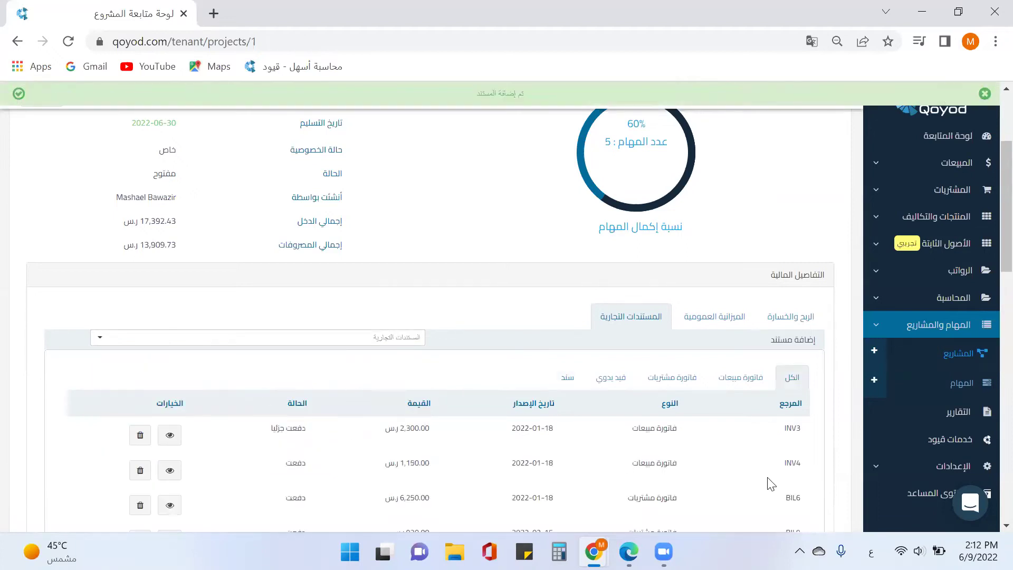
Step: Filter the project's documents to manual entries (قيد يدوي), view entry 183, and check the project's profit-and-loss statement
left_click(617, 371)
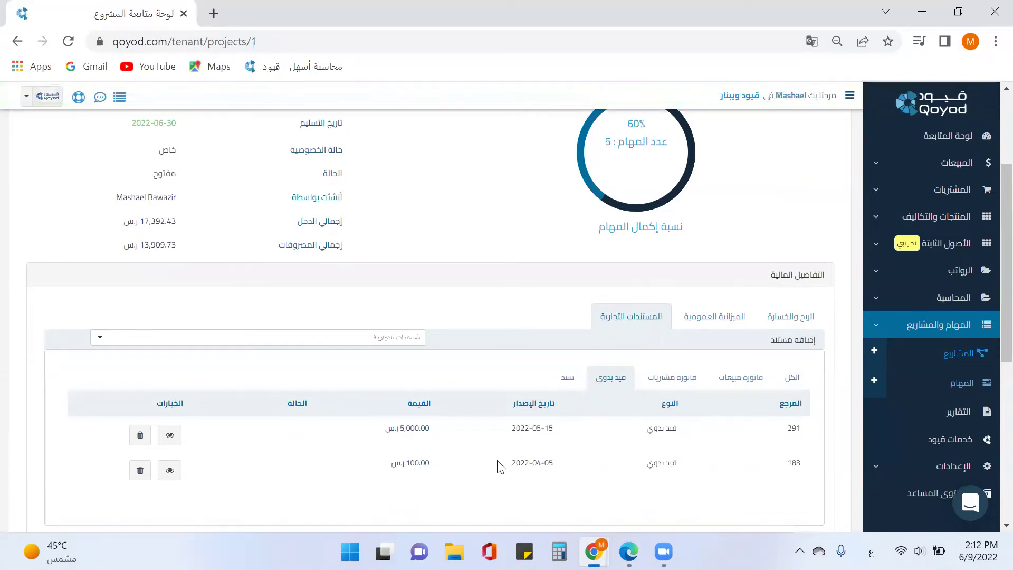
left_click(166, 475)
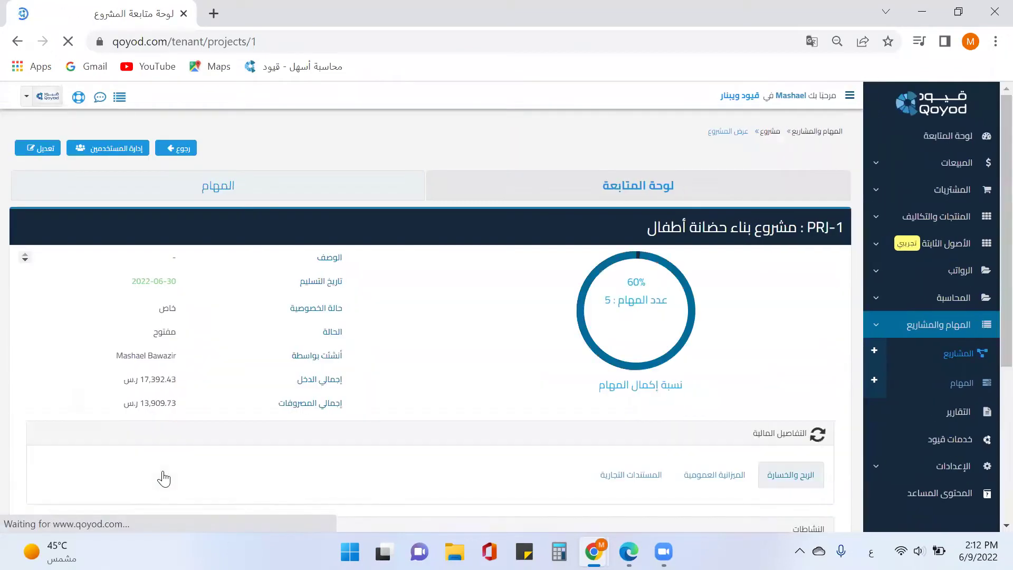
scroll(683, 291, "down", 3)
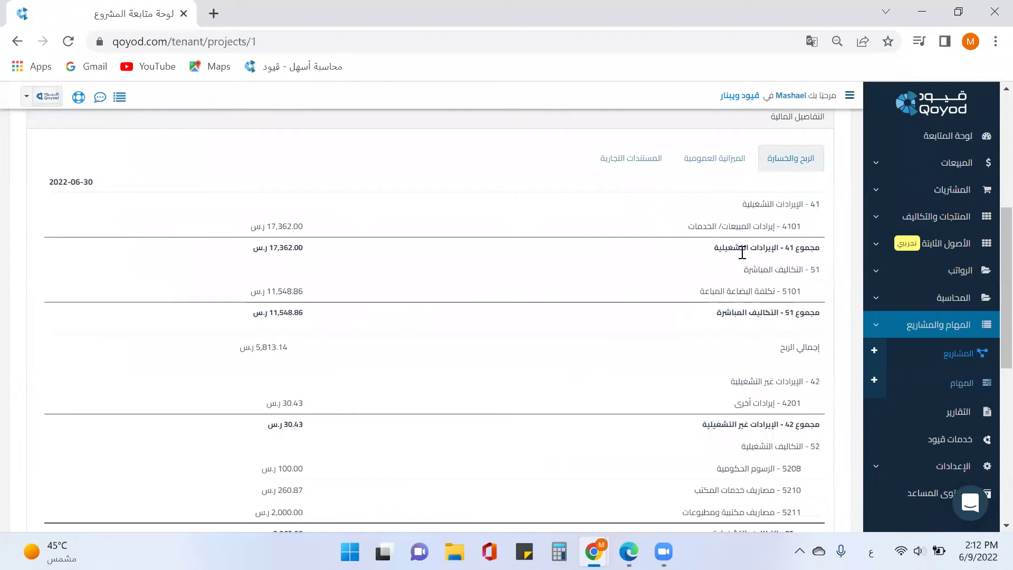
Step: Examine the rest of the project's profit-and-loss statement, and look through its commercial documents (المستندات التجارية) and activities
scroll(743, 252, "down", 3)
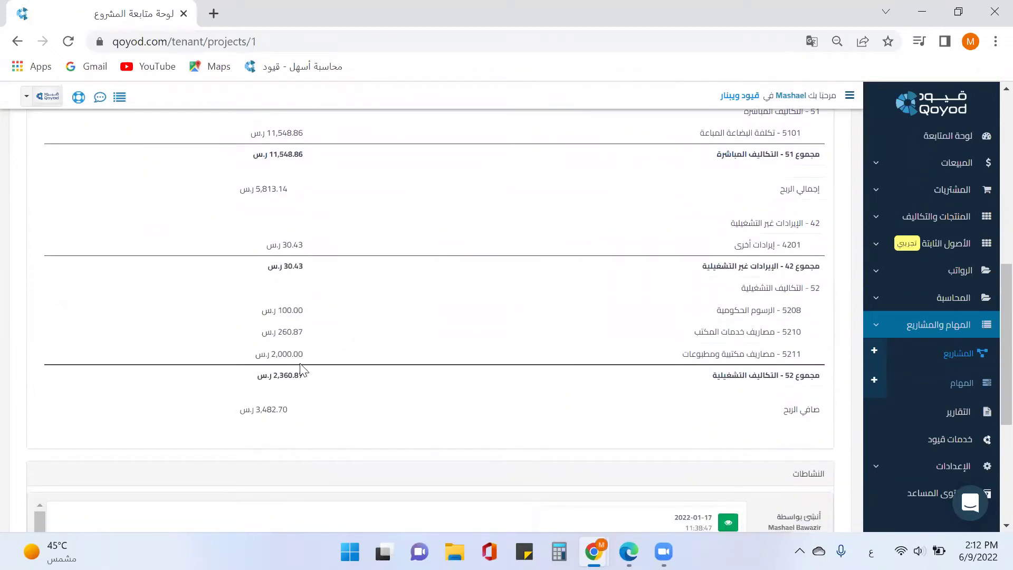
scroll(306, 386, "down", 2)
scroll(305, 387, "up", 10)
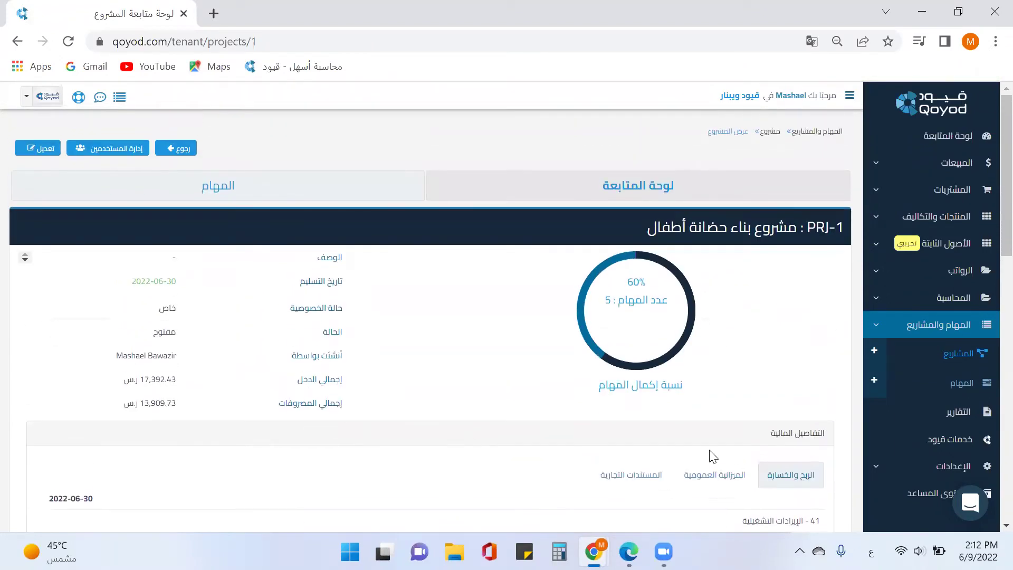
left_click(640, 476)
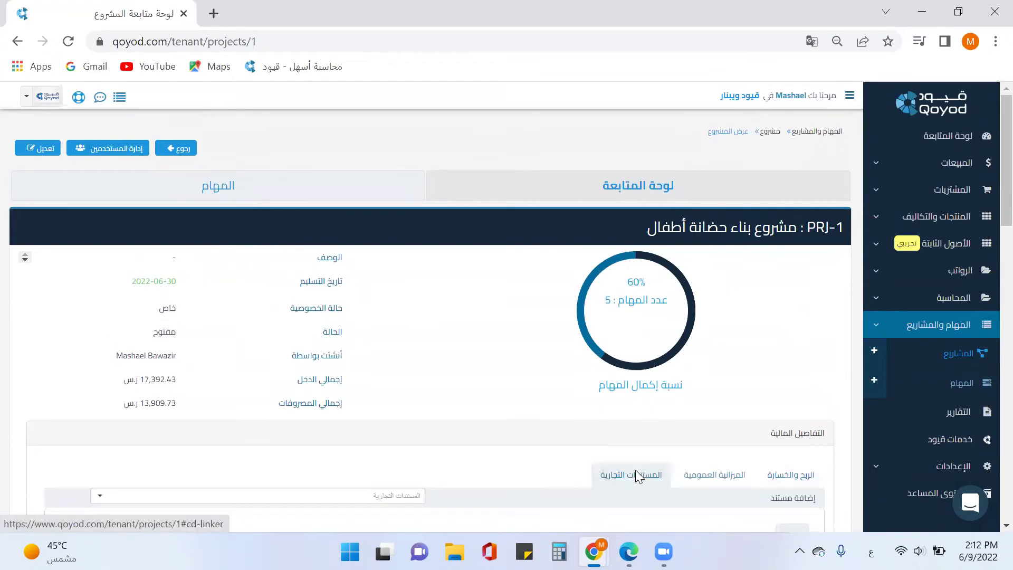
scroll(599, 463, "down", 5)
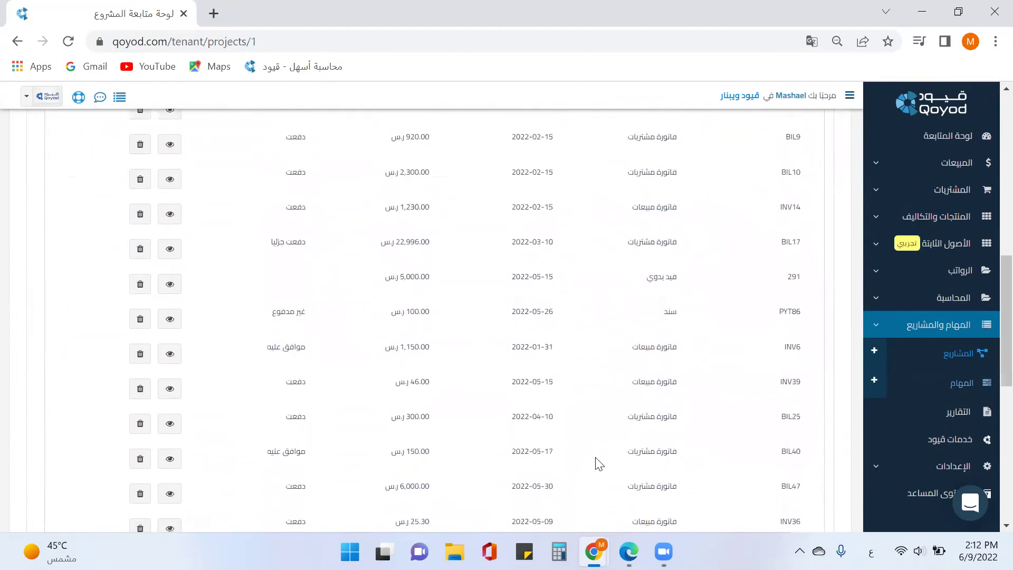
scroll(599, 463, "down", 6)
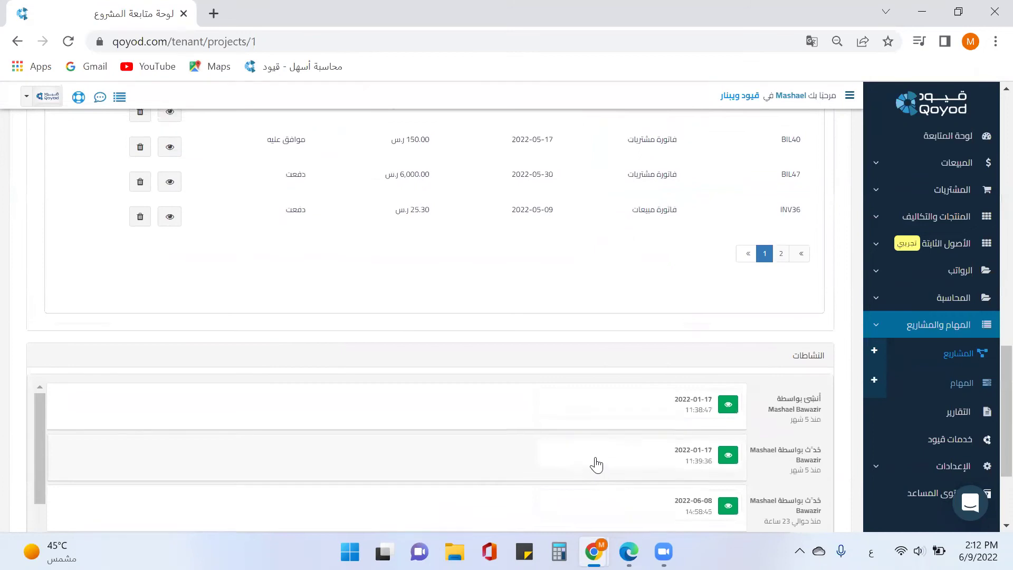
scroll(597, 464, "up", 12)
scroll(596, 464, "up", 5)
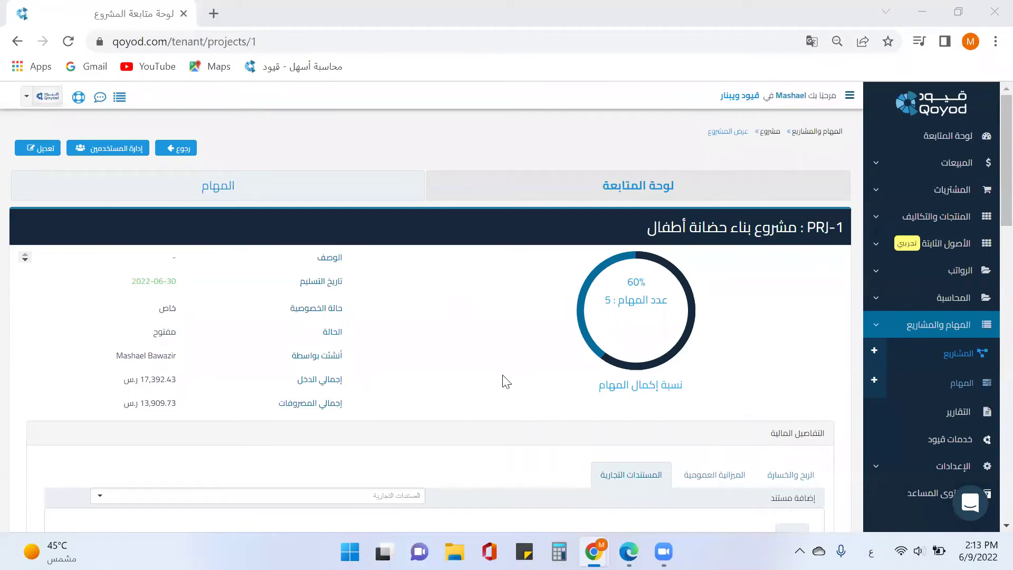
Step: Open the project's task board (المهام) and move the task "شراء أثاث لمكتب الادارة" to the list المهام المنتهية
left_click(384, 186)
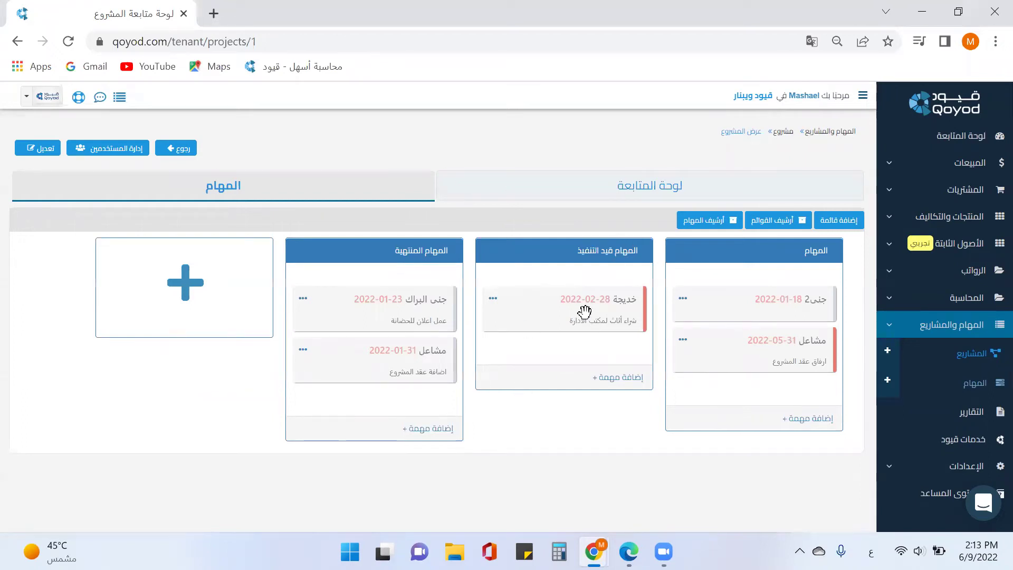
left_click_drag(561, 312, 376, 407)
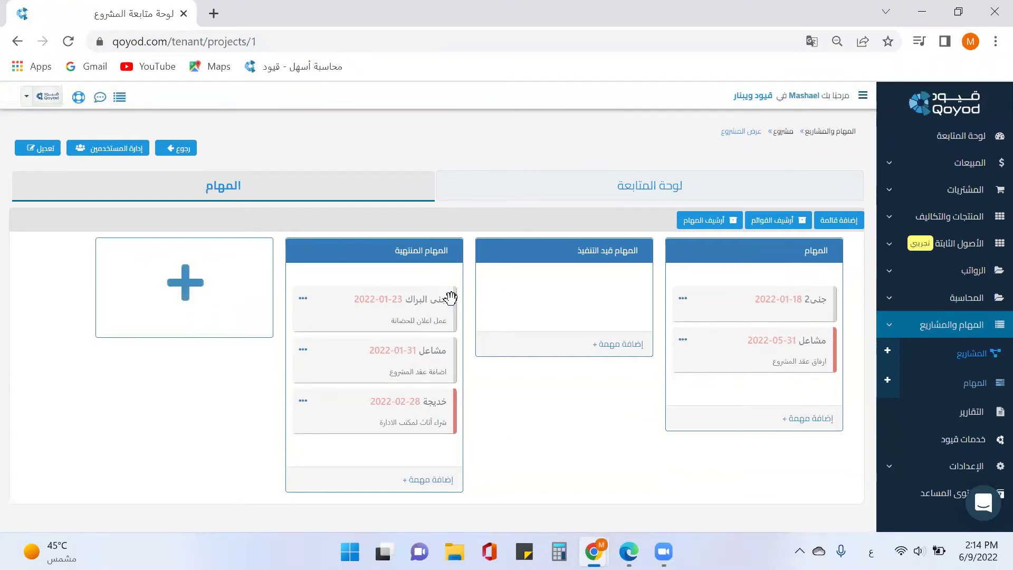
Step: Create a task list for unfinished, reviewed tasks, its name beginning "مهام غير منتهية و", and move the task "شراء أثاث لمكتب الادارة" into it
left_click(215, 289)
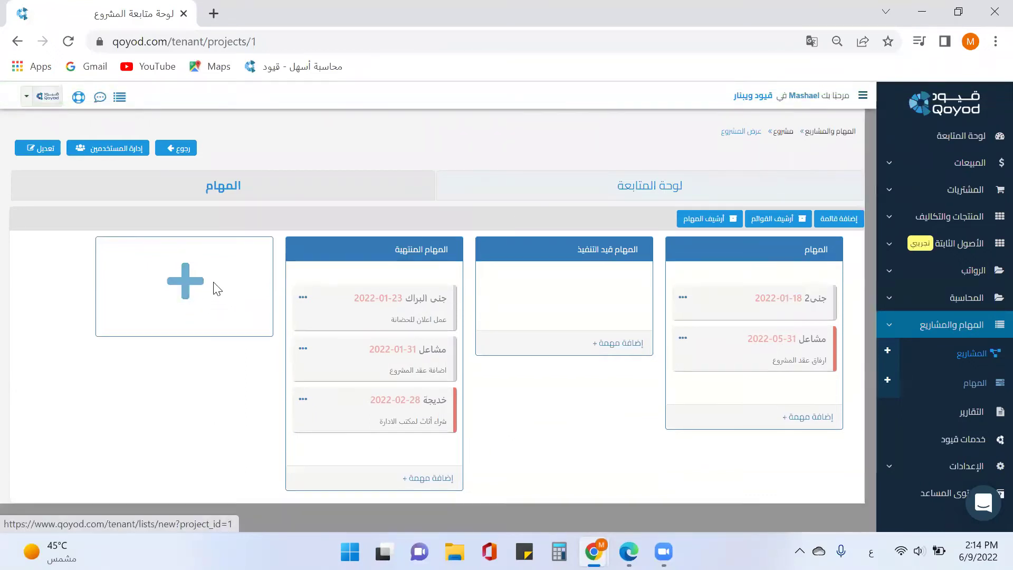
left_click(568, 180)
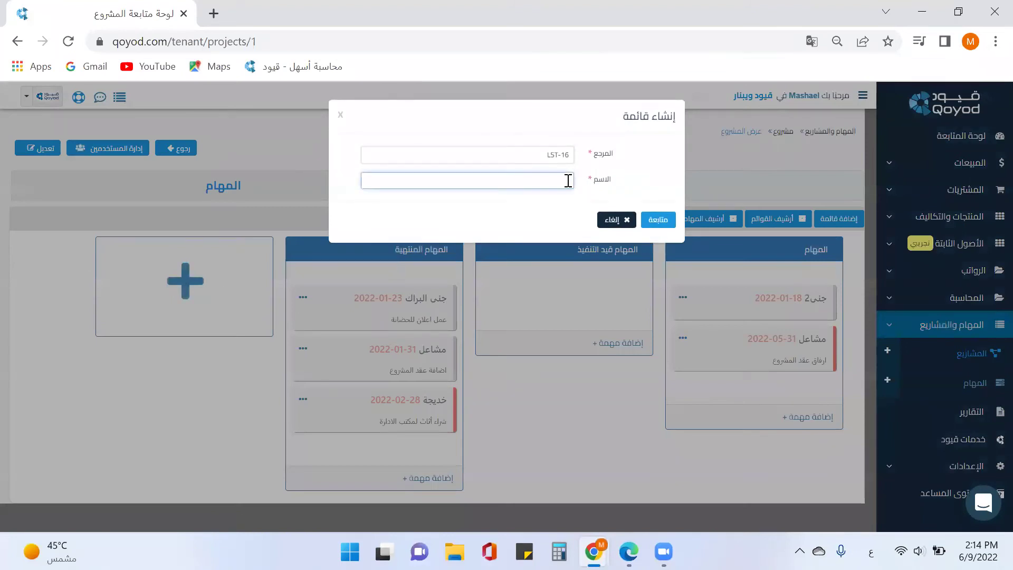
type("مها")
type("م غير م")
type("نتهية")
type(" وتم ال")
type("اجعة")
type("تها")
left_click(644, 221)
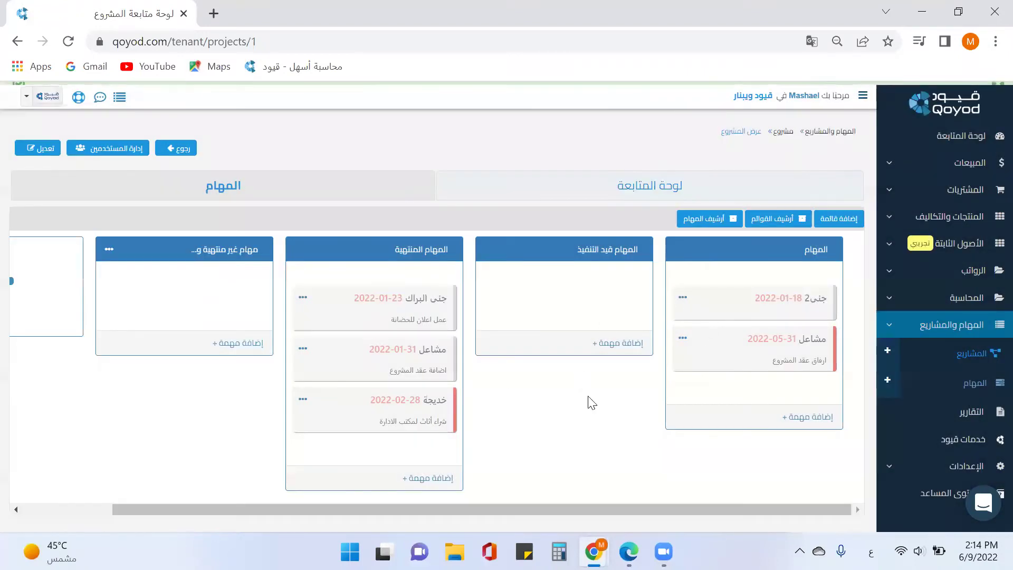
left_click_drag(420, 413, 238, 344)
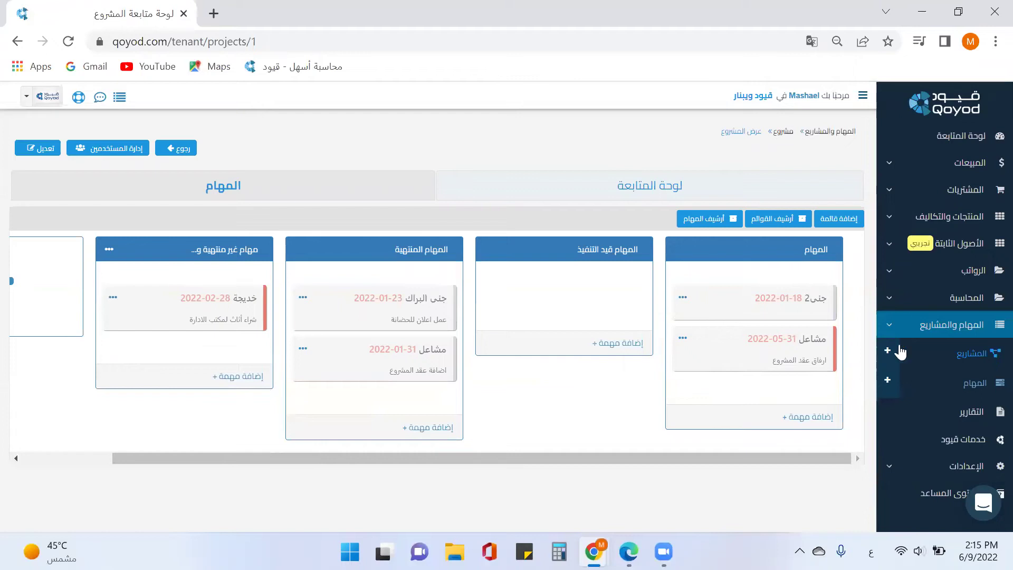
Step: View the overall tasks list (المهام) and the projects list (المشاريع), and return to the tasks list
left_click(977, 389)
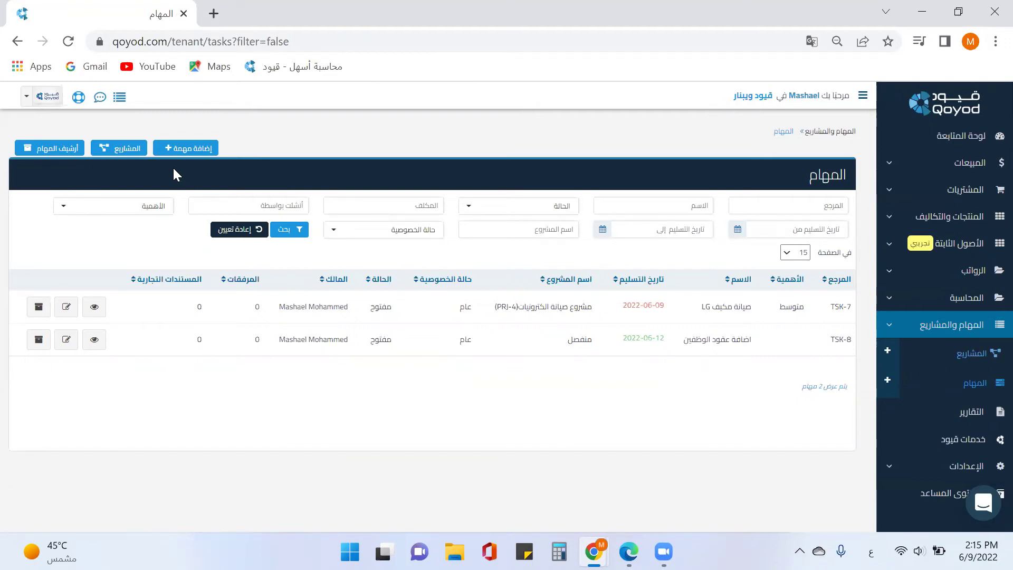
left_click(119, 154)
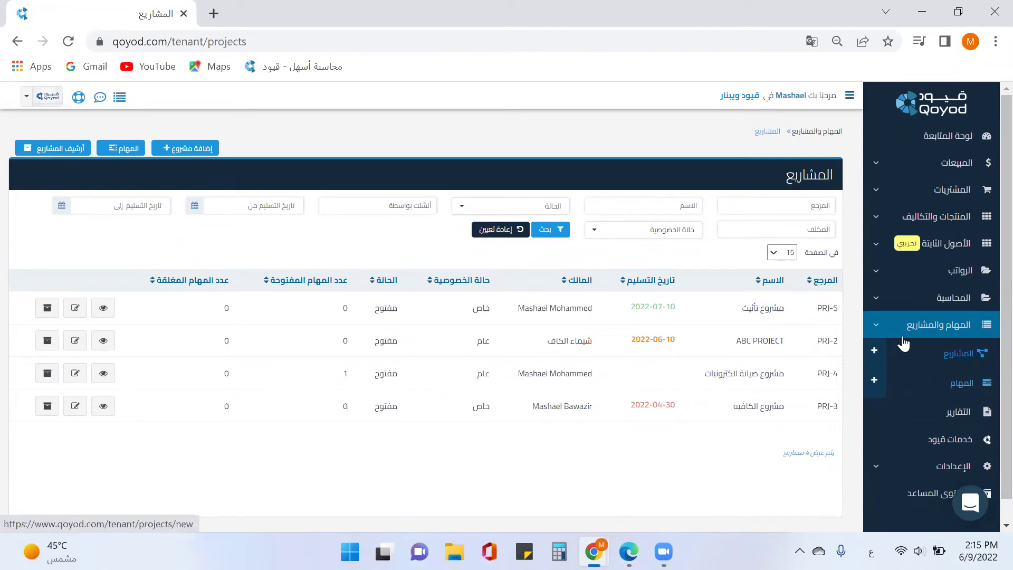
left_click(963, 388)
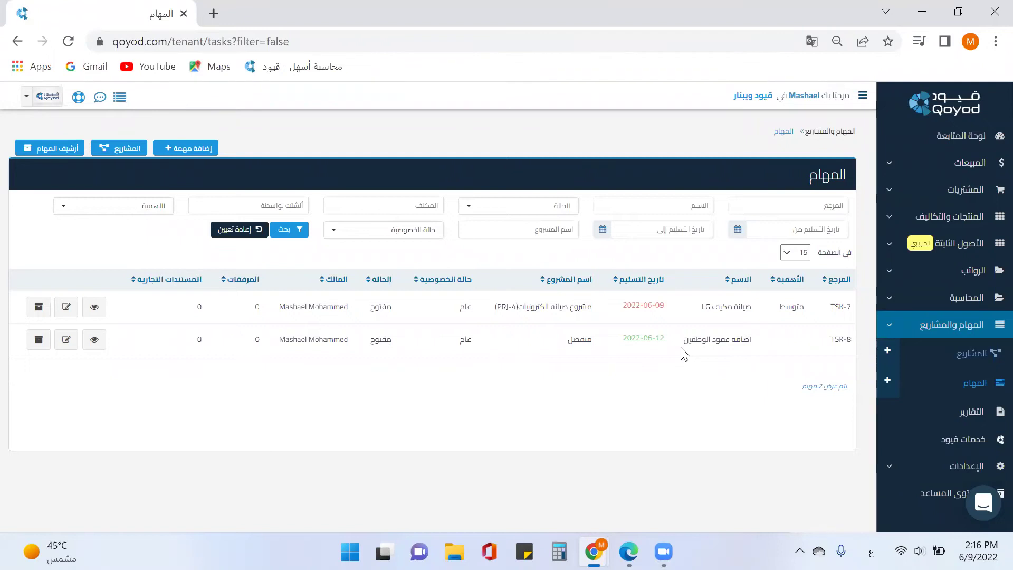
Step: Start a new task named "شراء مكتبة تلفزيون" with the importance متوسط
left_click(194, 150)
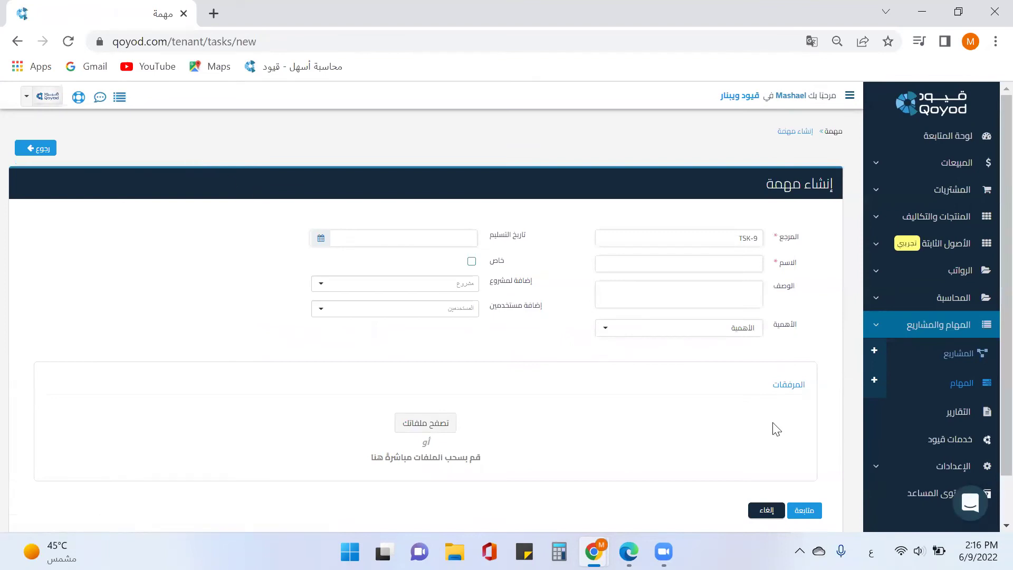
left_click(722, 265)
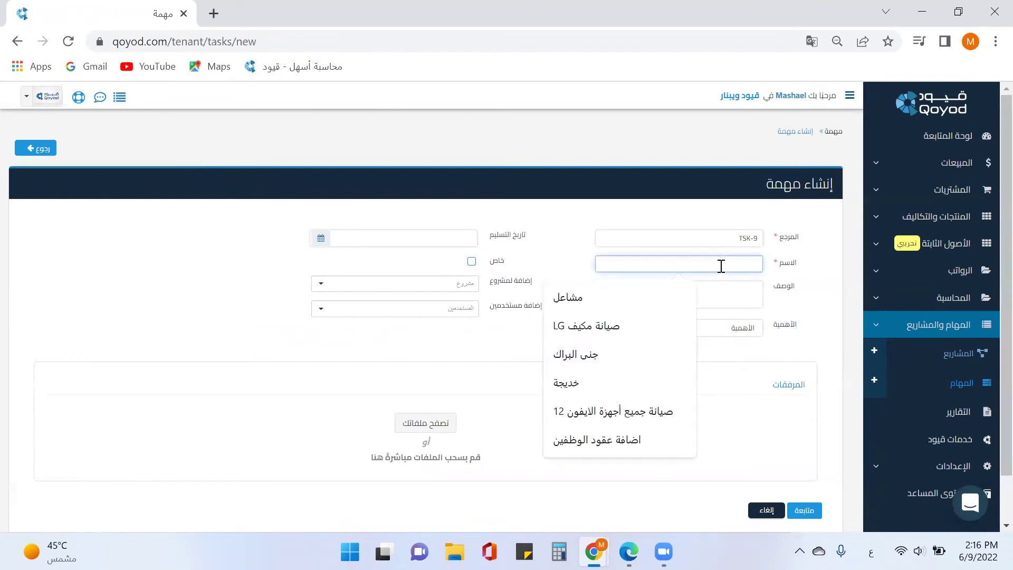
type("شراء مكتبة تلفزيون")
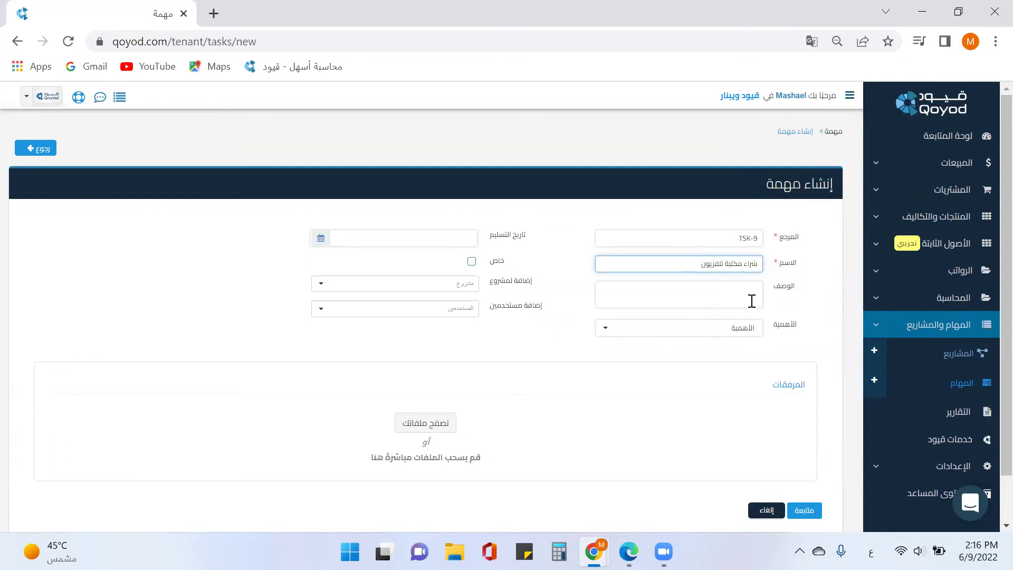
left_click(691, 332)
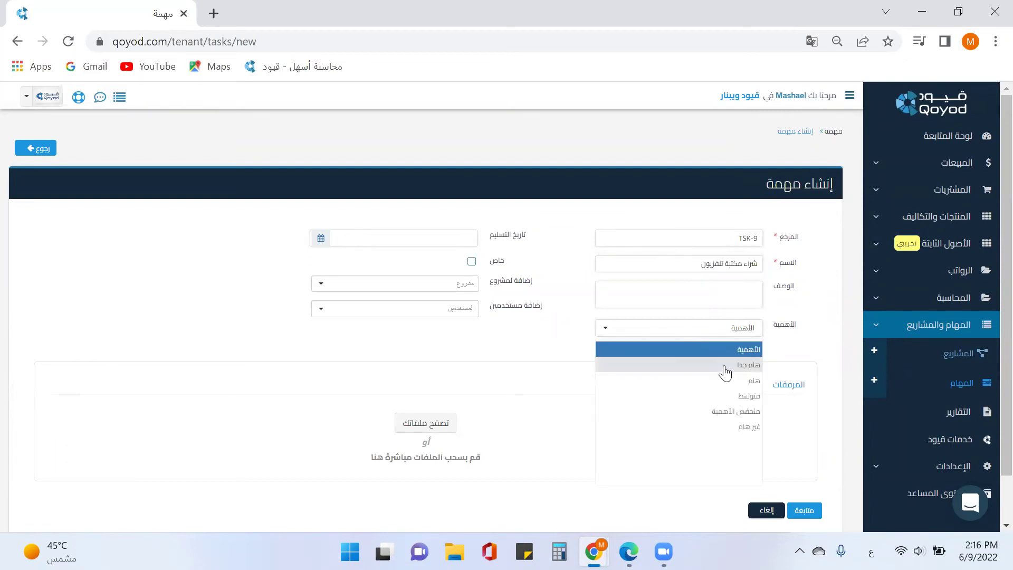
left_click(750, 397)
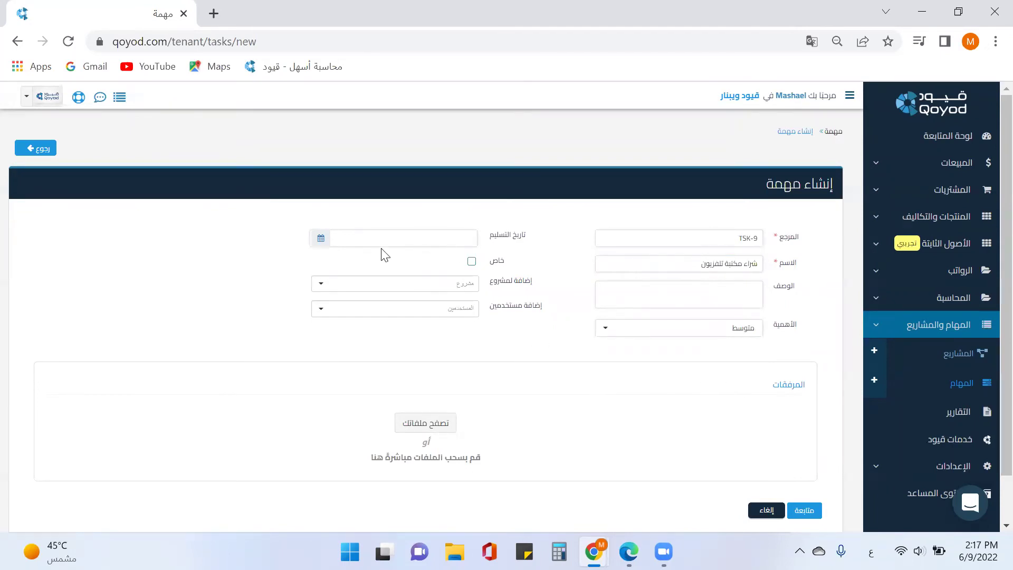
Step: Set the task's delivery date to 2022-06-12 and add it to the project مشروع تأثيث (PRJ-5)
left_click(319, 245)
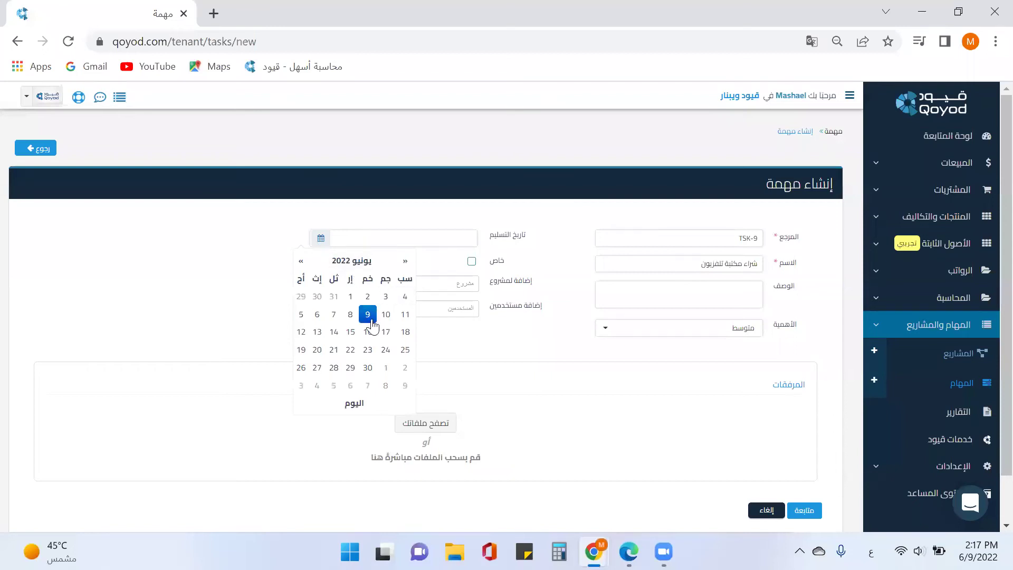
left_click(302, 332)
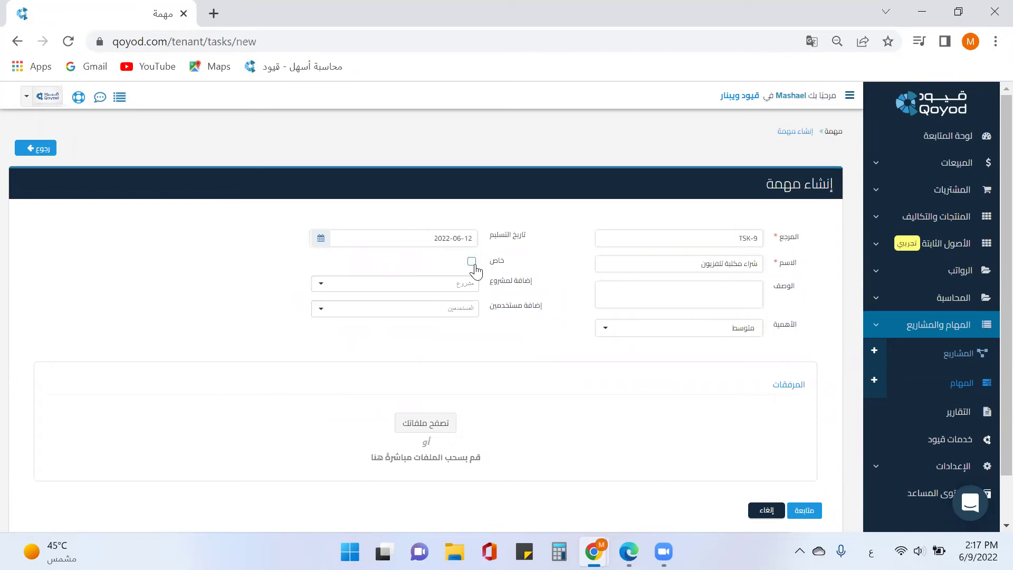
left_click(445, 284)
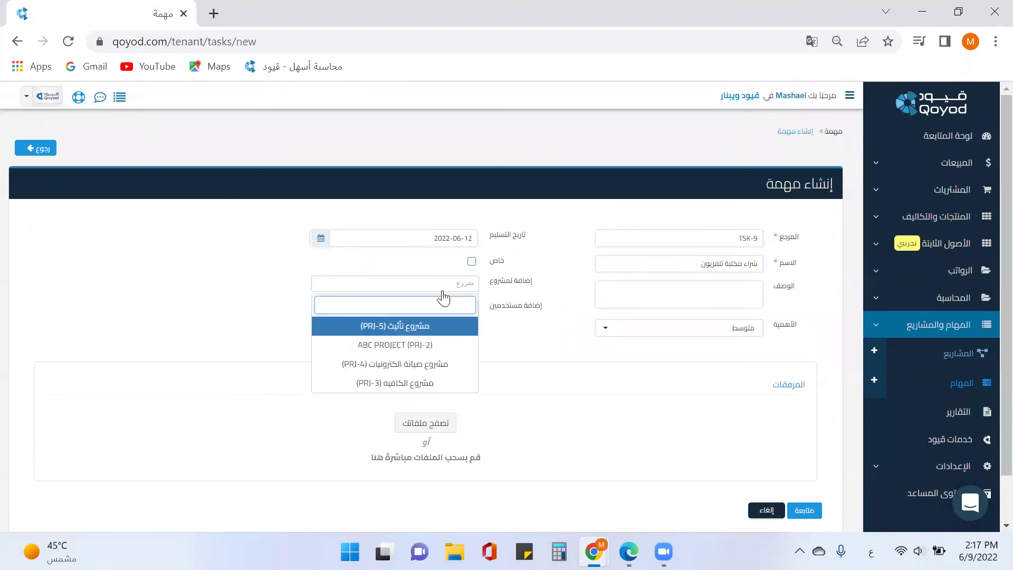
left_click(430, 326)
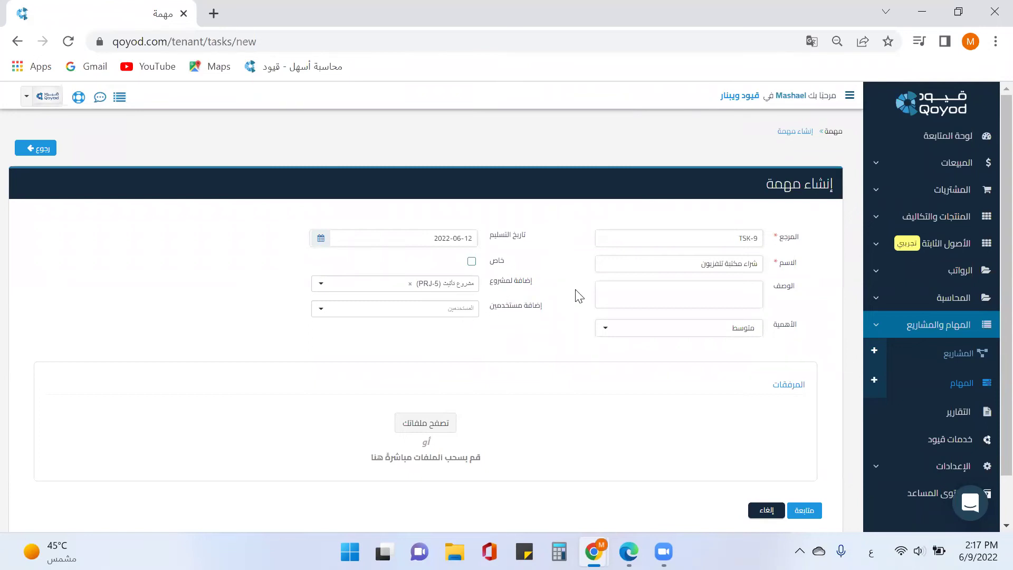
Step: Assign the responsible user to the TV-unit purchase task and save the task
left_click(475, 311)
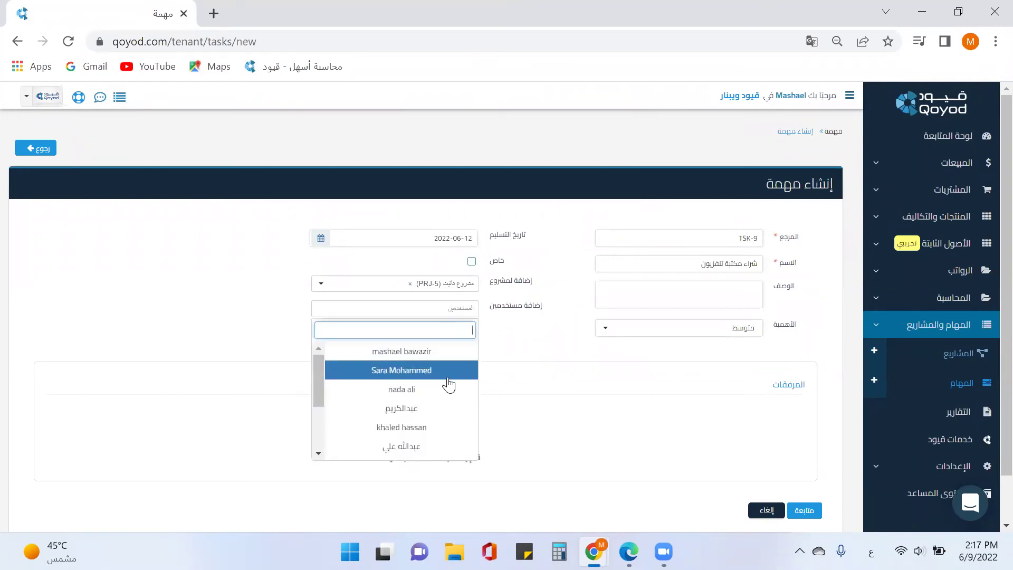
scroll(449, 388, "down", 2)
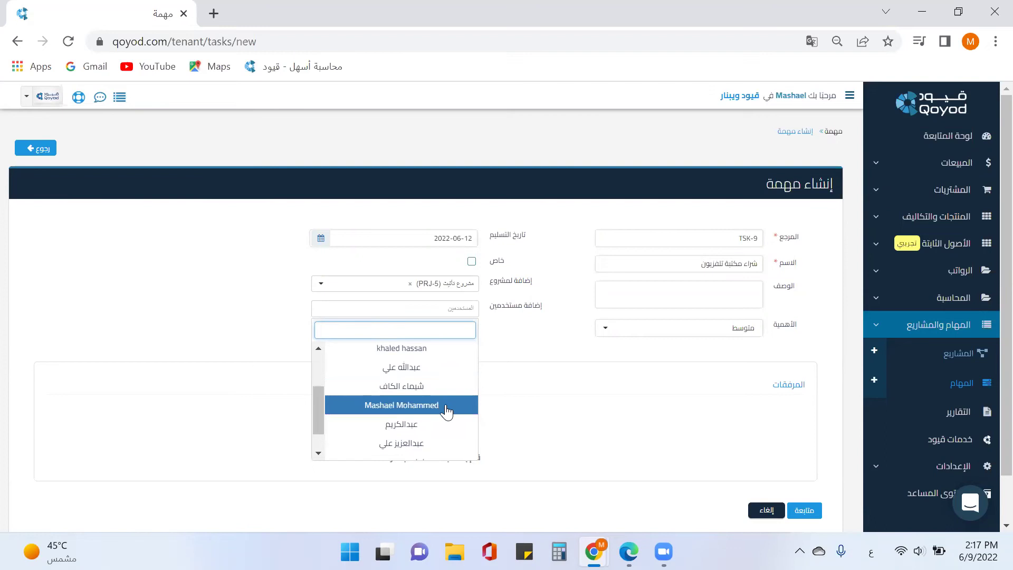
left_click(448, 410)
left_click(530, 352)
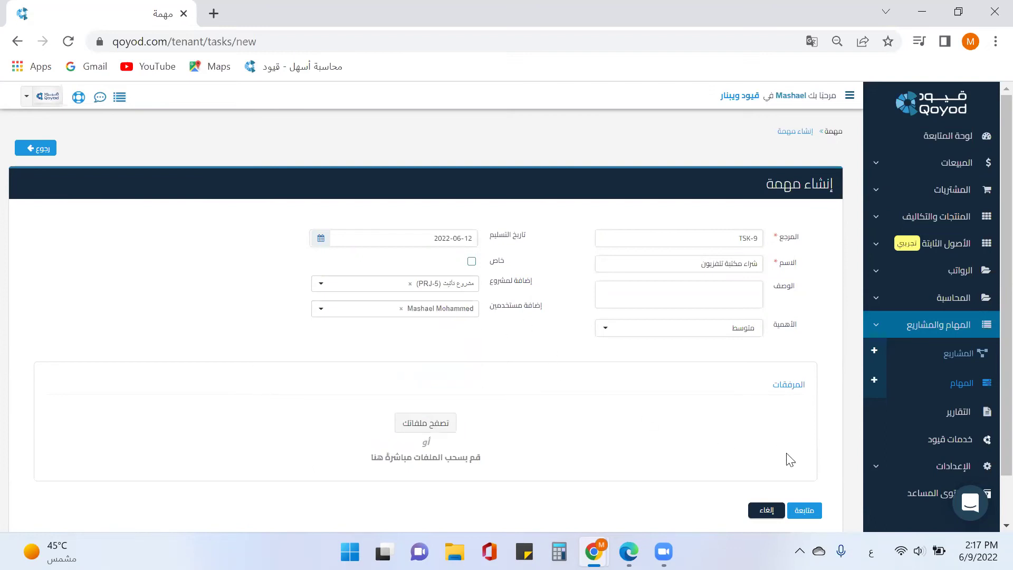
left_click(800, 519)
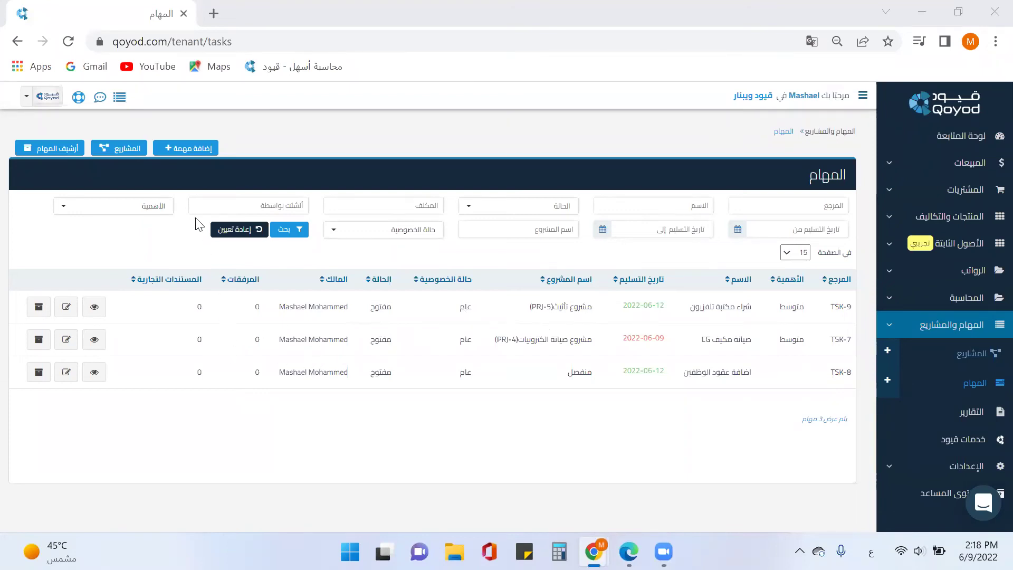
Step: Start another task named "شراء ادوات مكتبية" with the importance هام جدا and the delivery date 2022-06-09
left_click(186, 150)
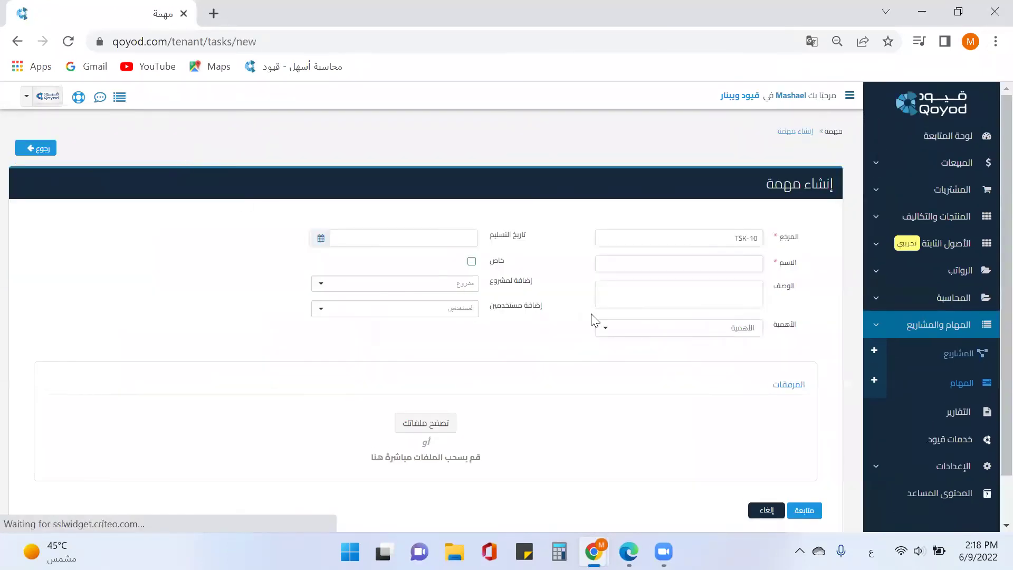
left_click(740, 262)
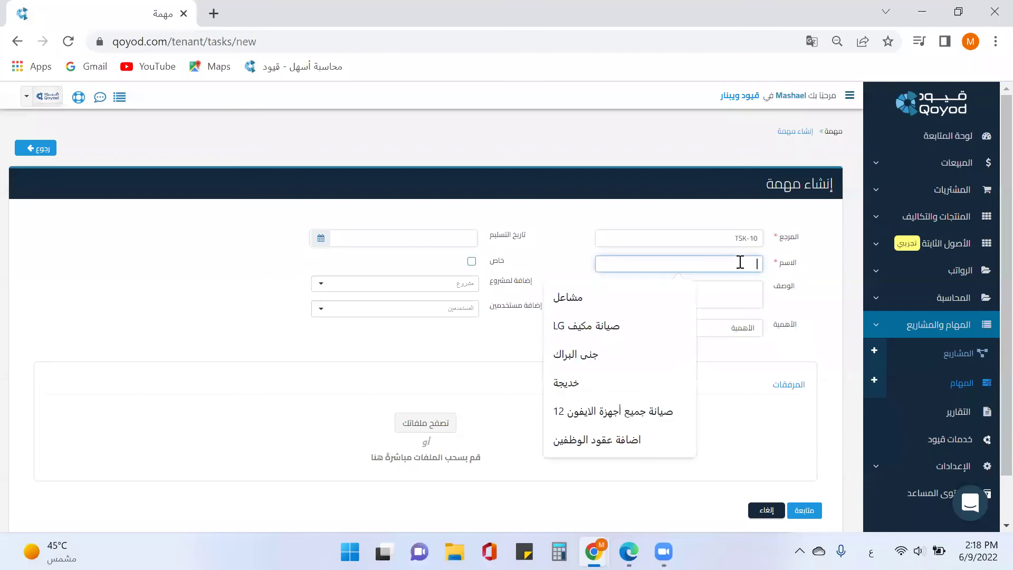
type("ا")
key("BackSpace")
type("شراء أدوات مكتبية")
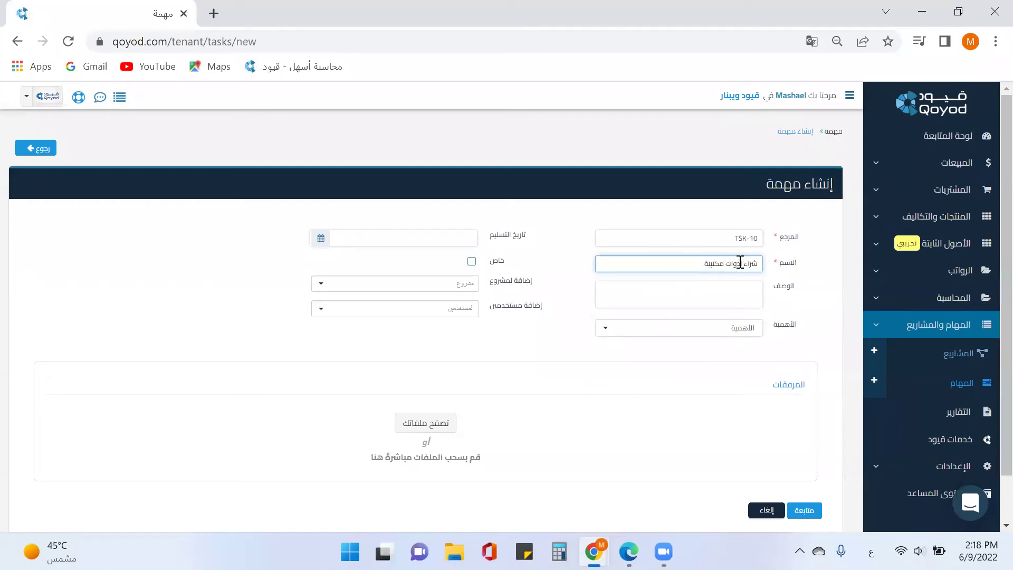
left_click(747, 333)
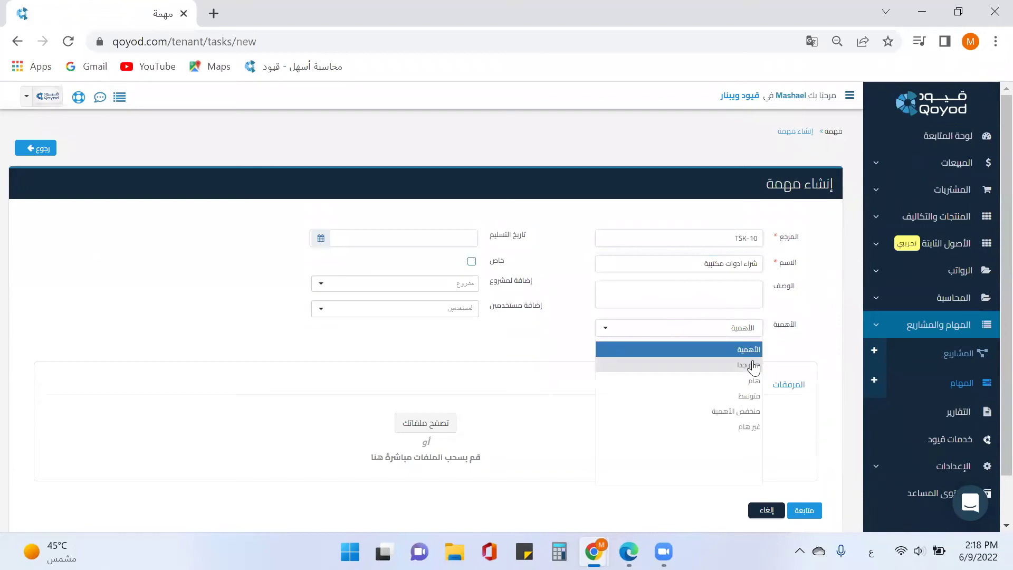
left_click(753, 365)
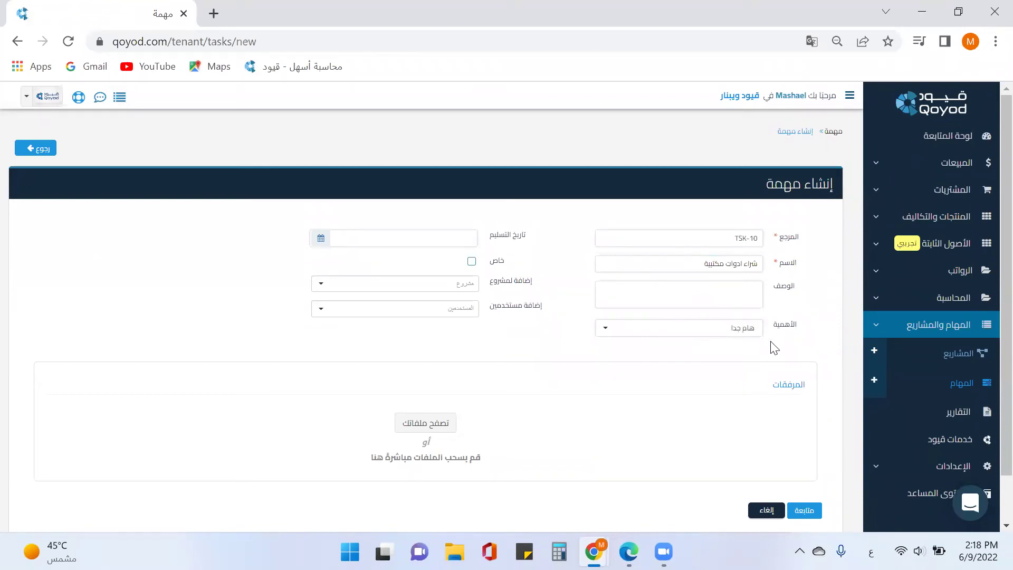
left_click(322, 243)
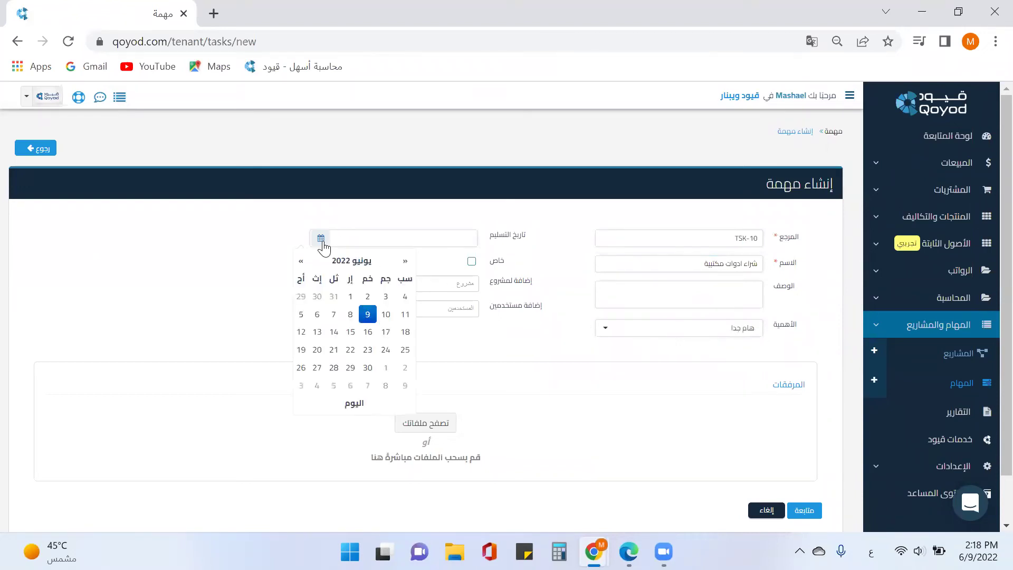
left_click(368, 316)
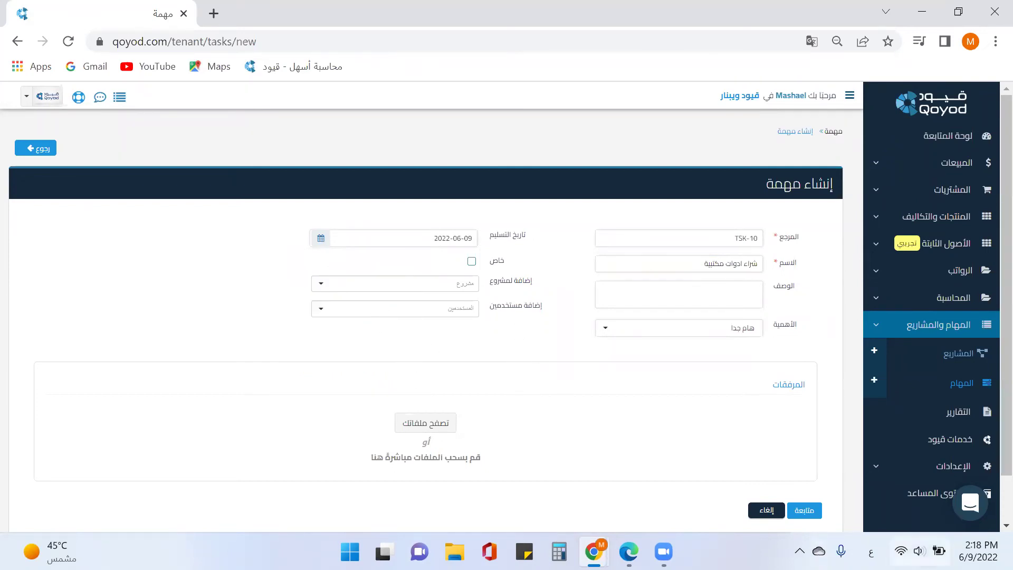
Step: Save the task شراء ادوات مكتبية without adding it to a project or assigning users
left_click(459, 287)
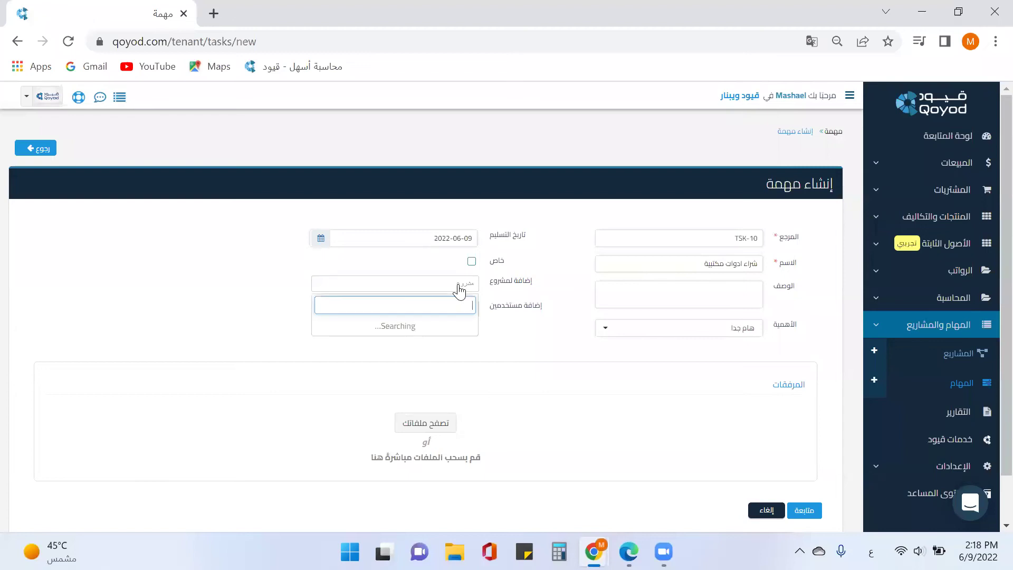
left_click(517, 327)
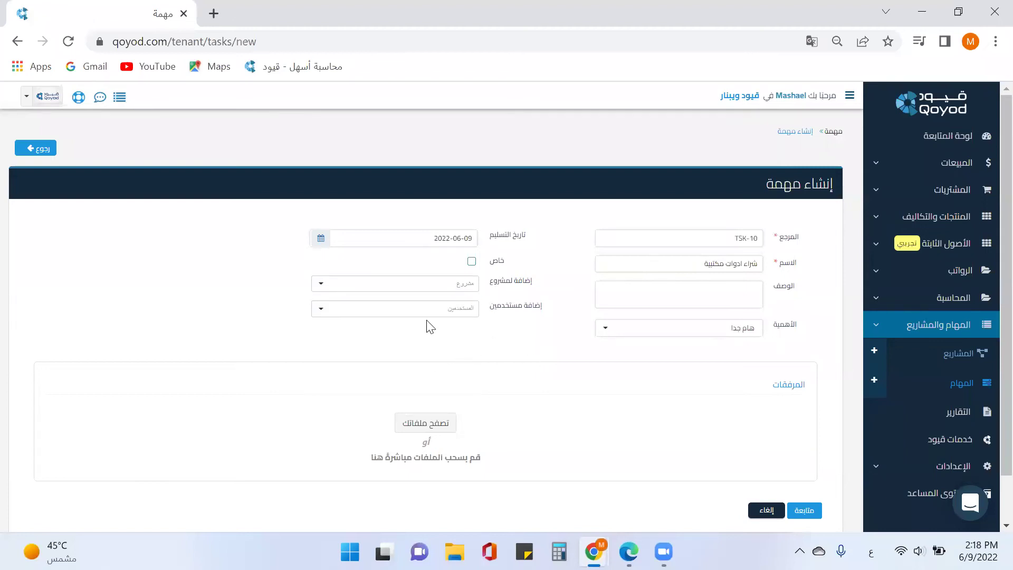
left_click(805, 510)
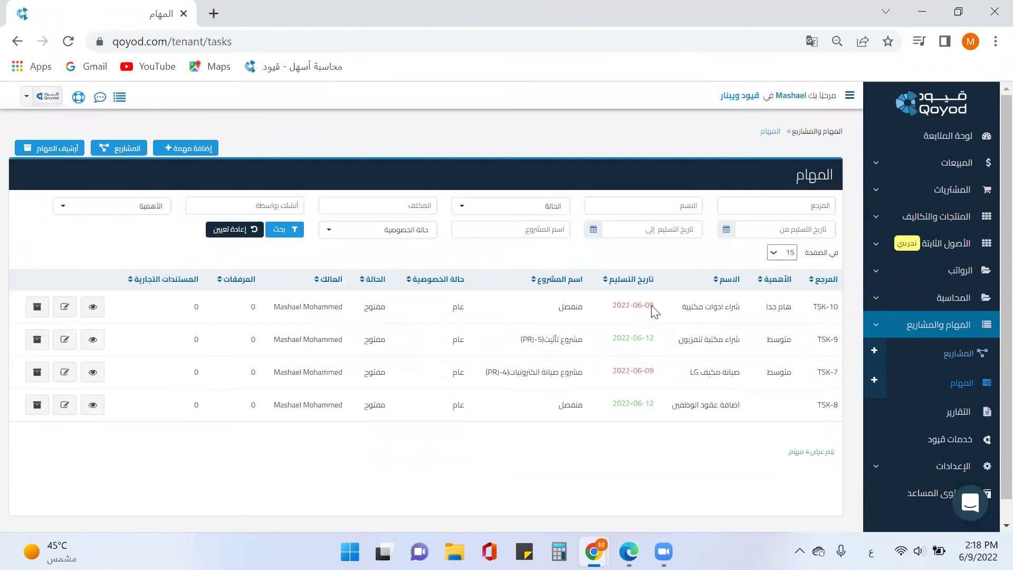
Step: Open the project مشروع صيانة الكترونيات (PRJ-4) from the task list and show its task board
left_click_drag(636, 304, 585, 312)
left_click(538, 372)
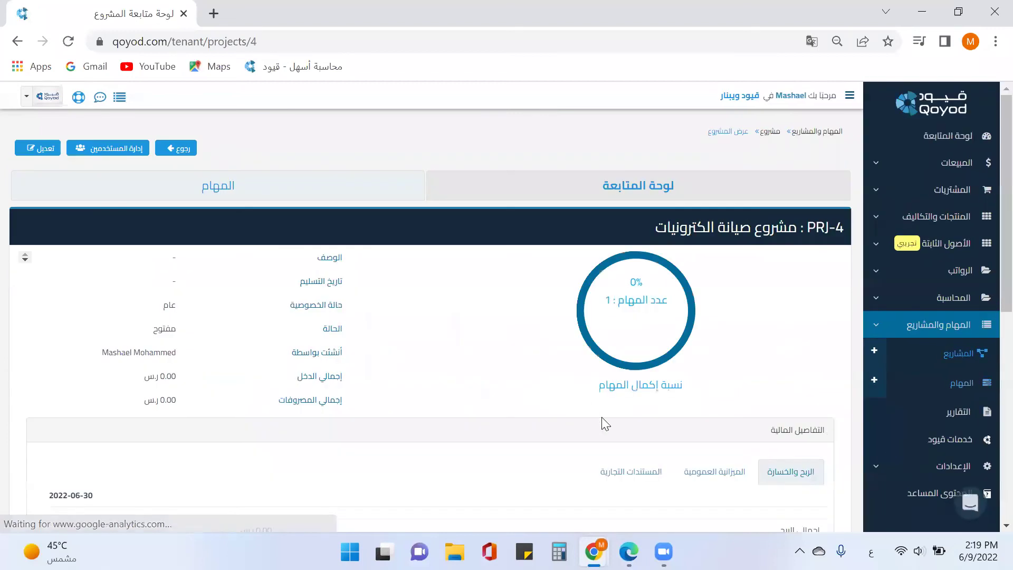
left_click(271, 196)
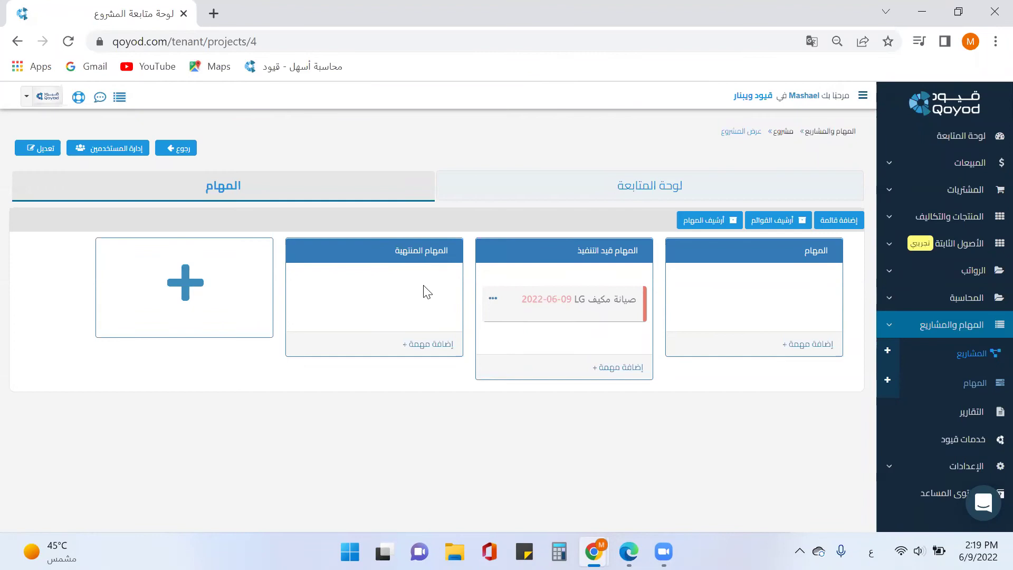
Step: Open the task list in a separate tab and compare the status of صيانة مكيف LG with its place on the project board
right_click(977, 387)
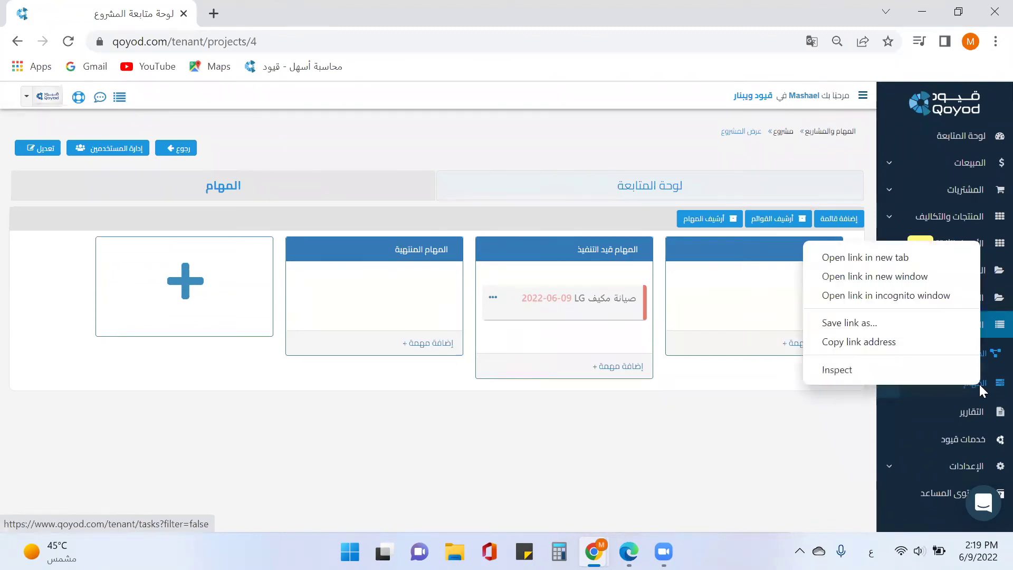
left_click(905, 264)
left_click(246, 23)
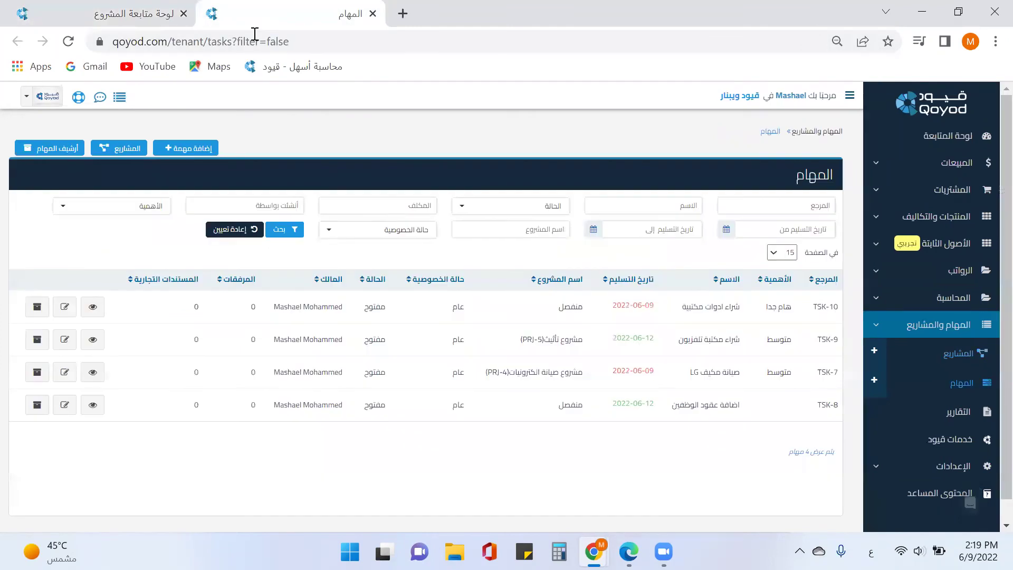
left_click_drag(720, 370, 687, 374)
left_click_drag(381, 371, 363, 376)
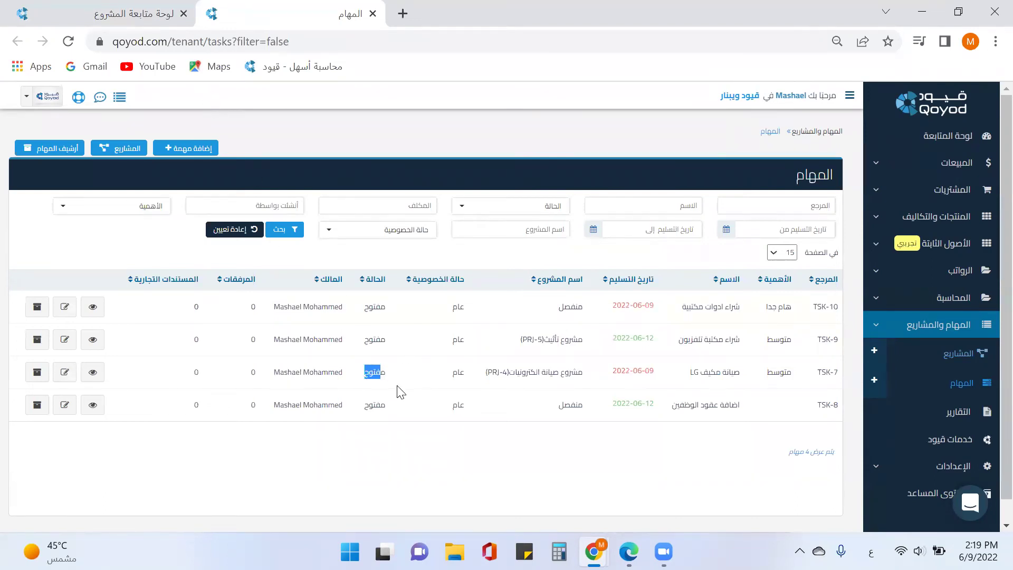
left_click(134, 14)
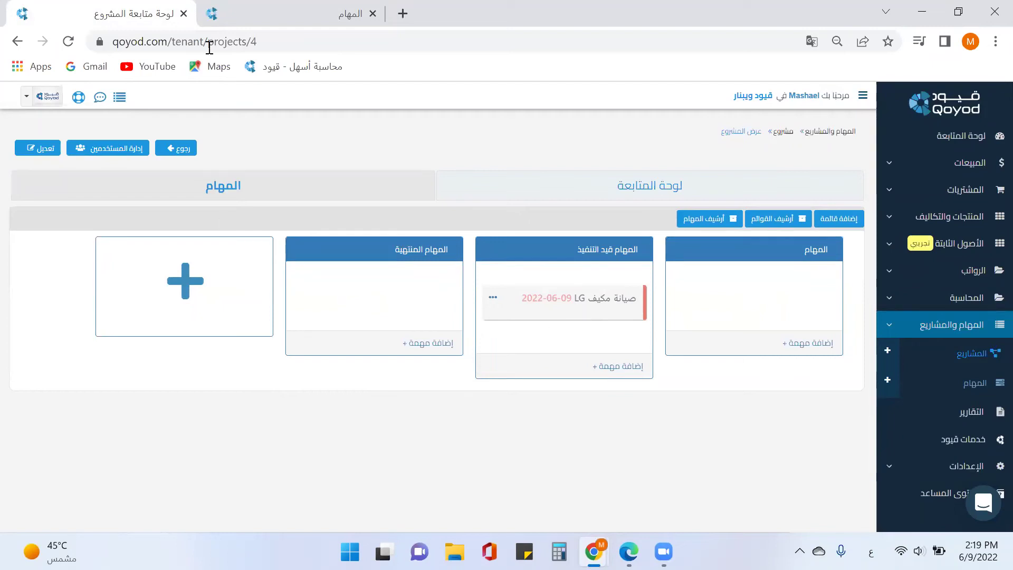
left_click(273, 16)
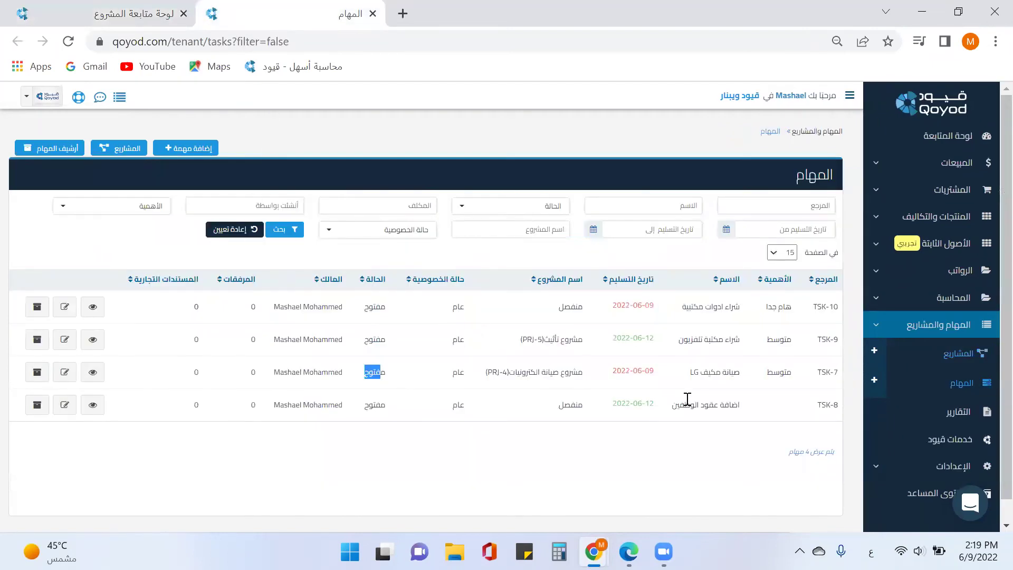
left_click(378, 375)
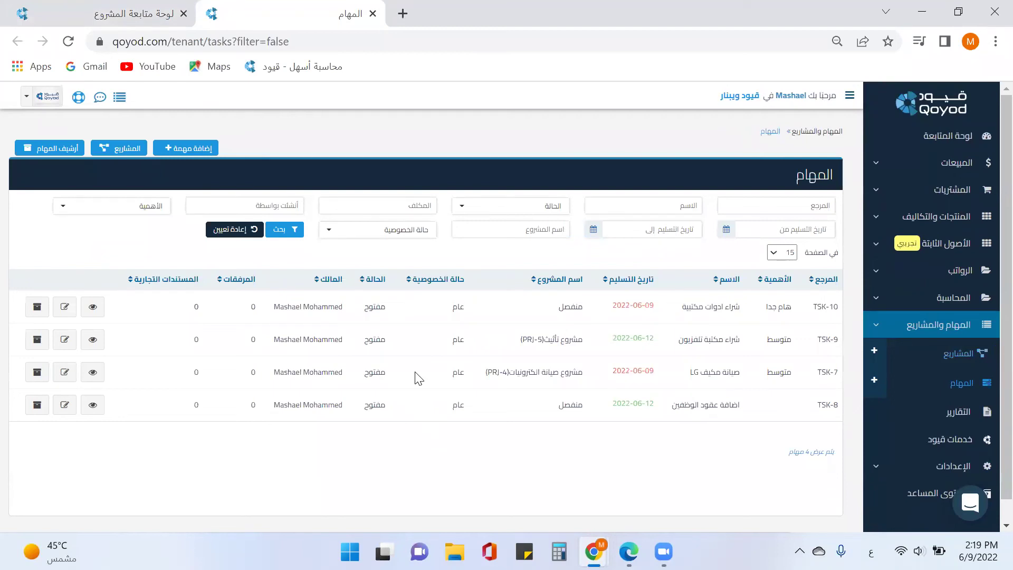
Step: Open the details of the task صيانة مكيف LG (TSK-7) and go to its activities and comment editor
left_click(92, 375)
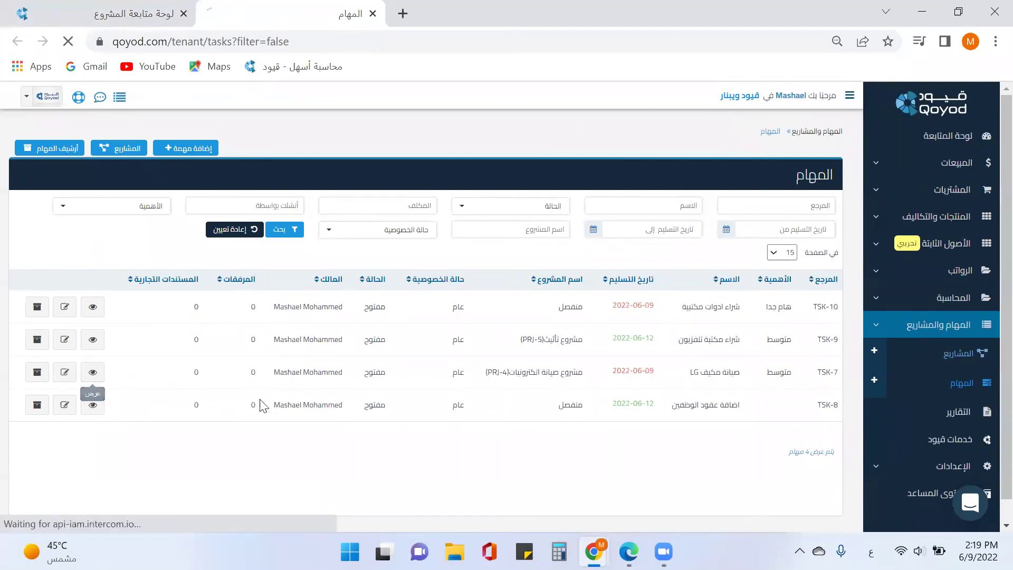
scroll(724, 385, "down", 3)
scroll(723, 385, "down", 2)
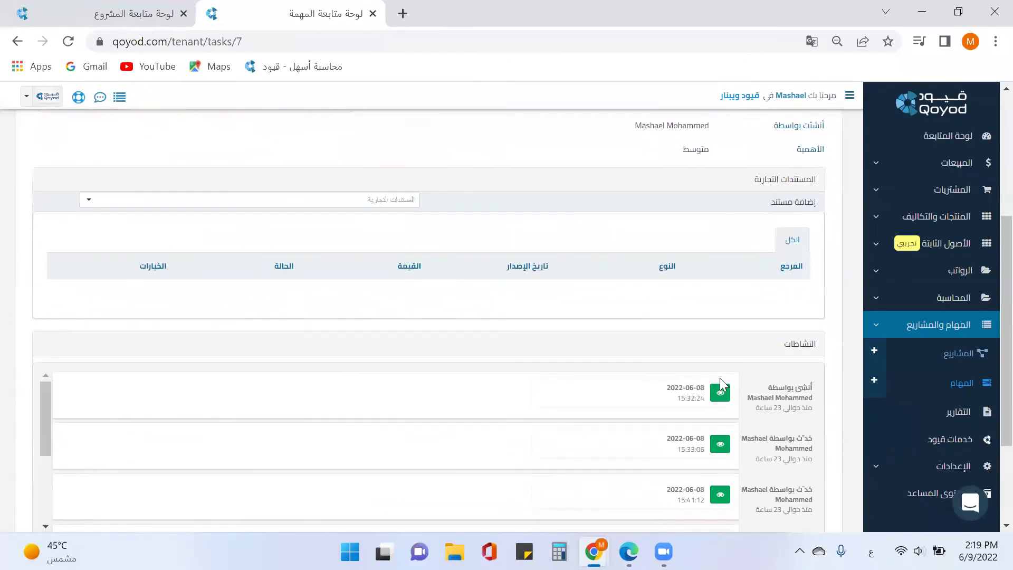
scroll(705, 391, "down", 3)
scroll(374, 437, "down", 3)
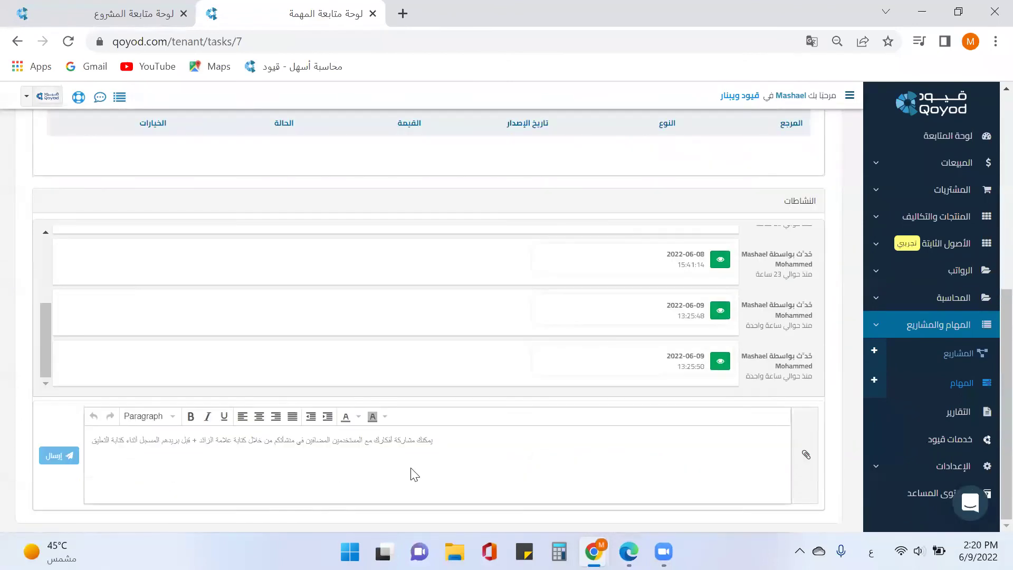
Step: Mention a colleague by e-mail in a task comment reading "نرجو توضيح سبب عدم الانتهاء من المهمة" and send it
left_click(345, 463)
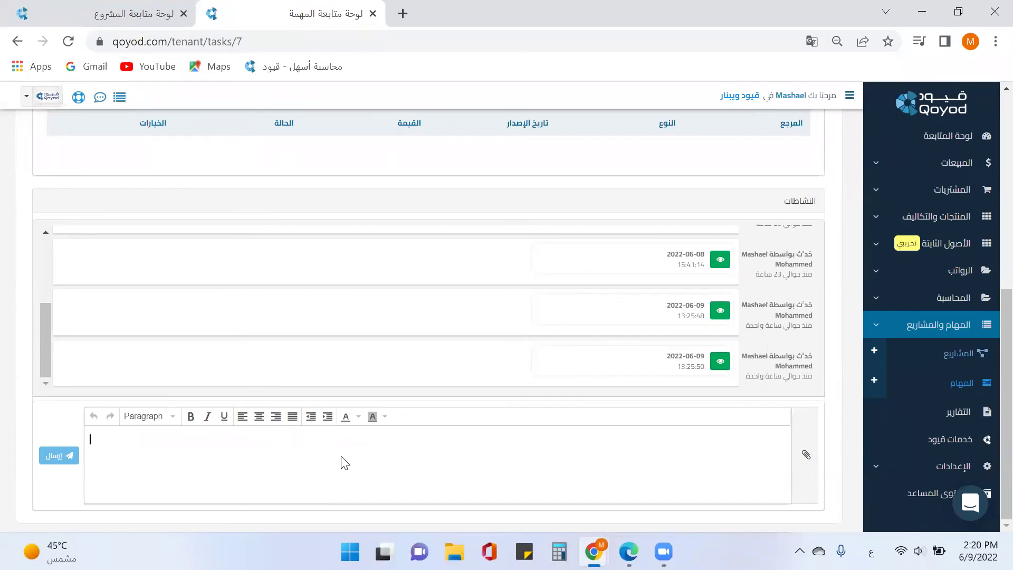
type("+")
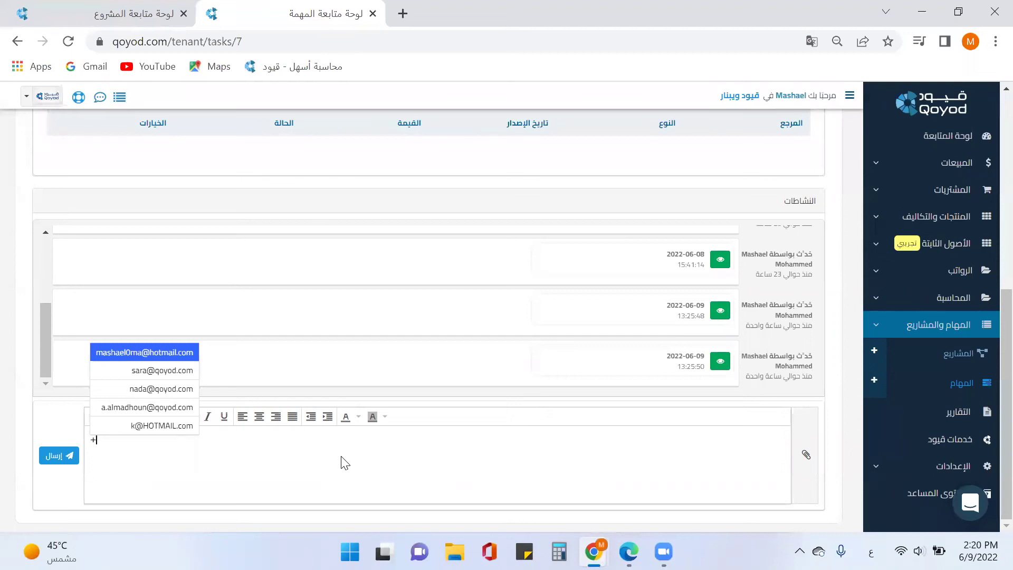
key("super+space")
type("m")
key("Down")
key("Return")
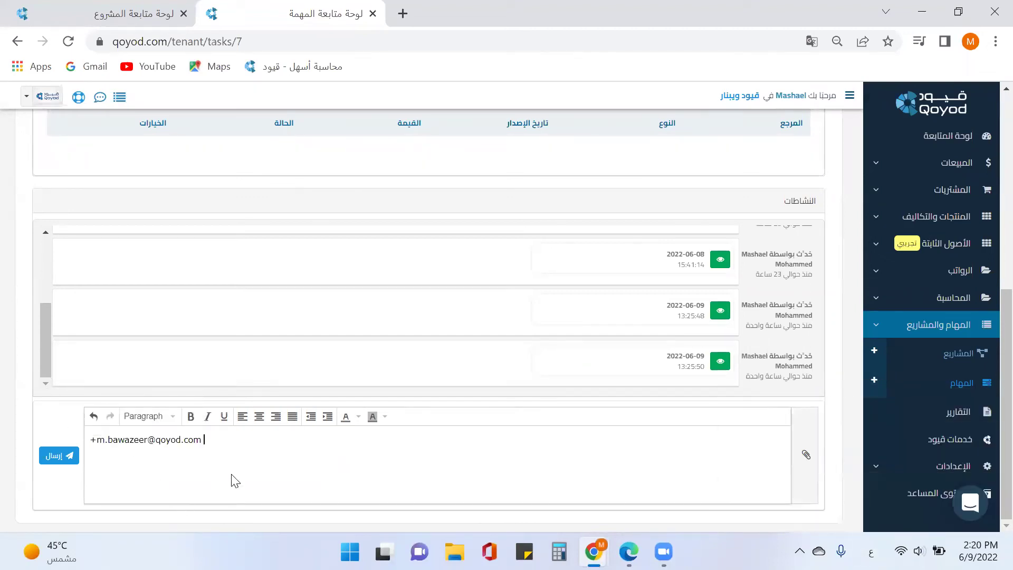
type("نرجو توضيح سبب عدم الانتهاء من المهمة")
left_click(71, 455)
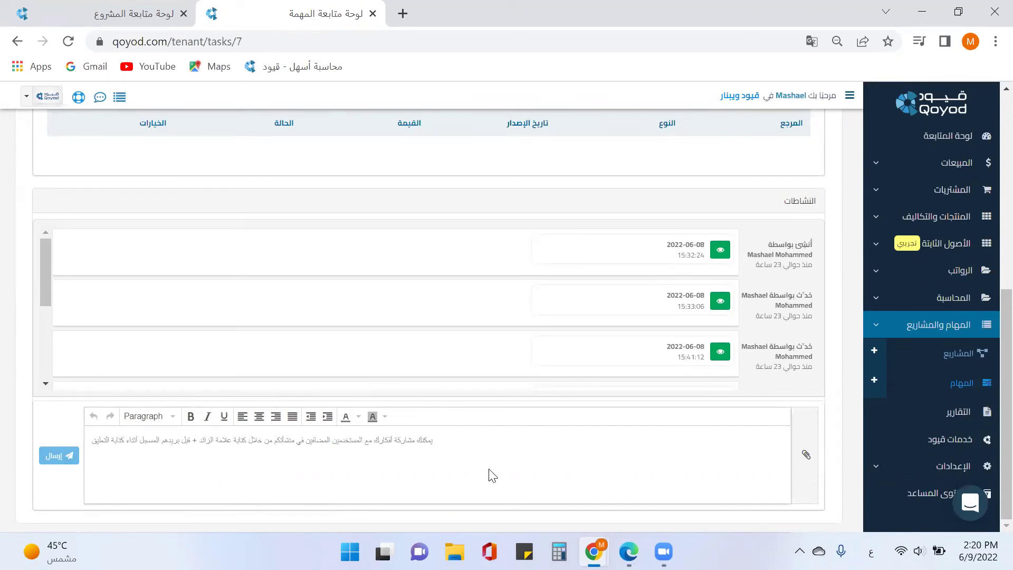
Step: Check the latest comments that mention the current account, close the list and review the task's details
scroll(574, 468, "up", 5)
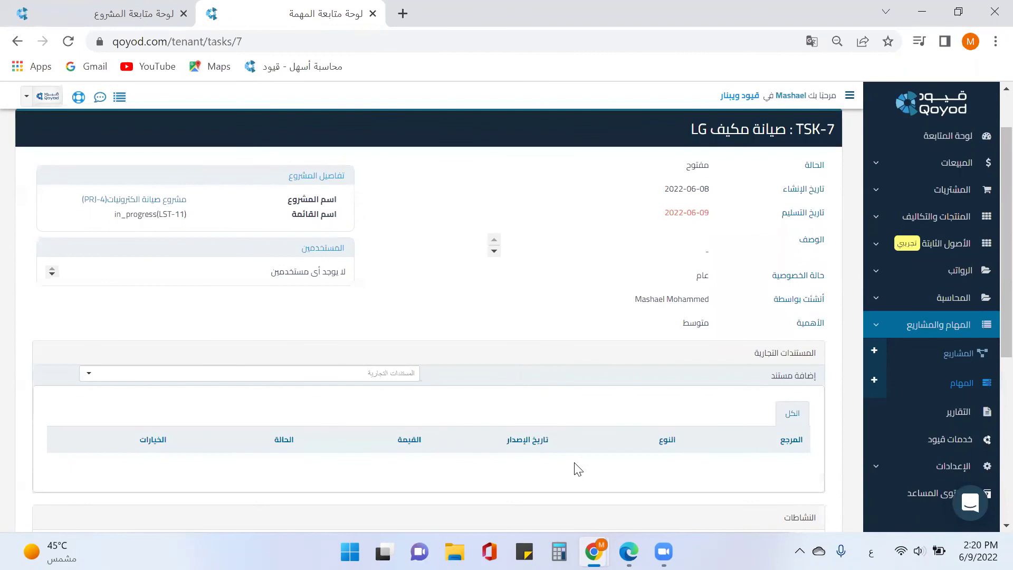
scroll(576, 468, "up", 1)
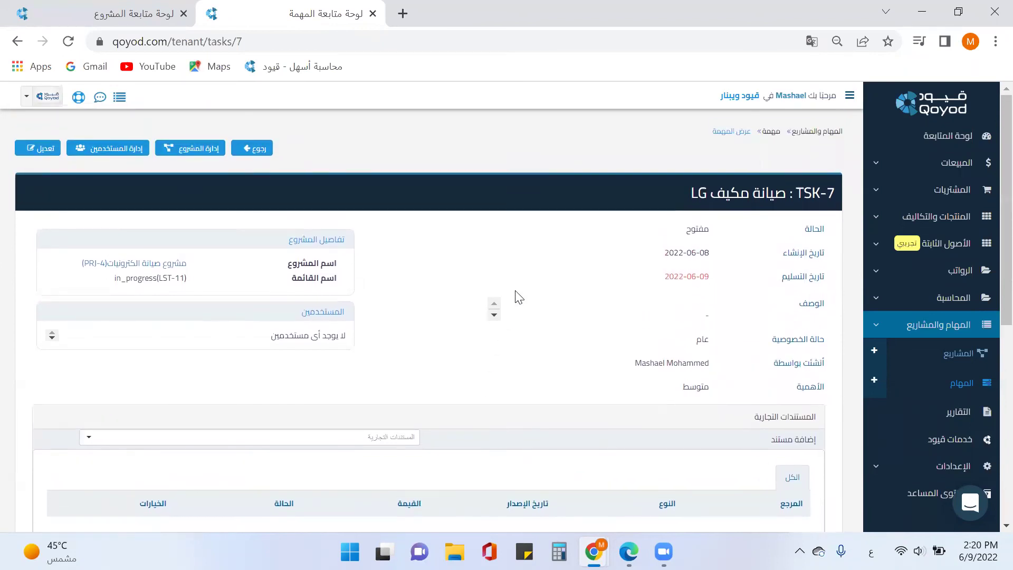
left_click(99, 99)
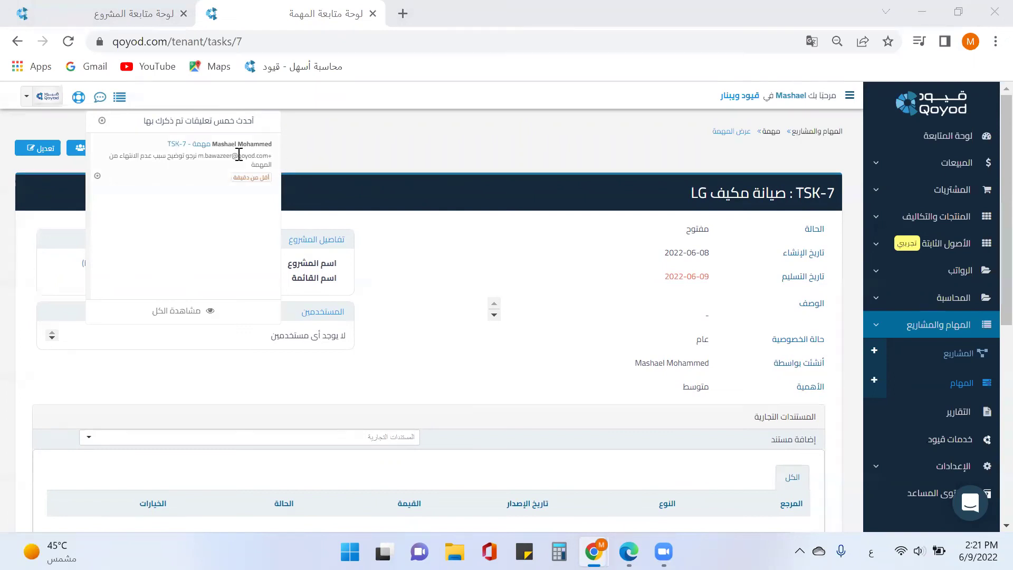
left_click(289, 148)
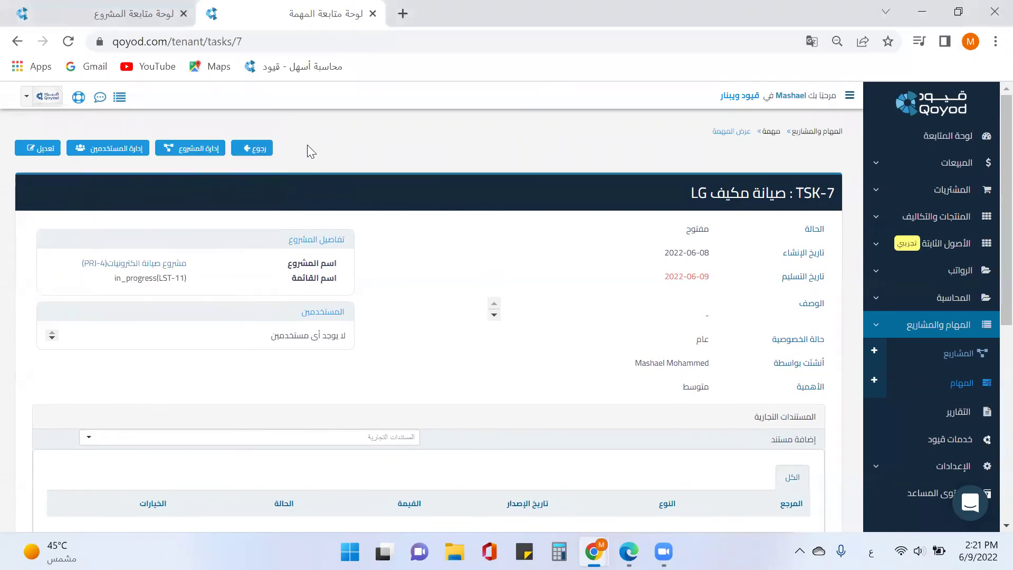
left_click(100, 98)
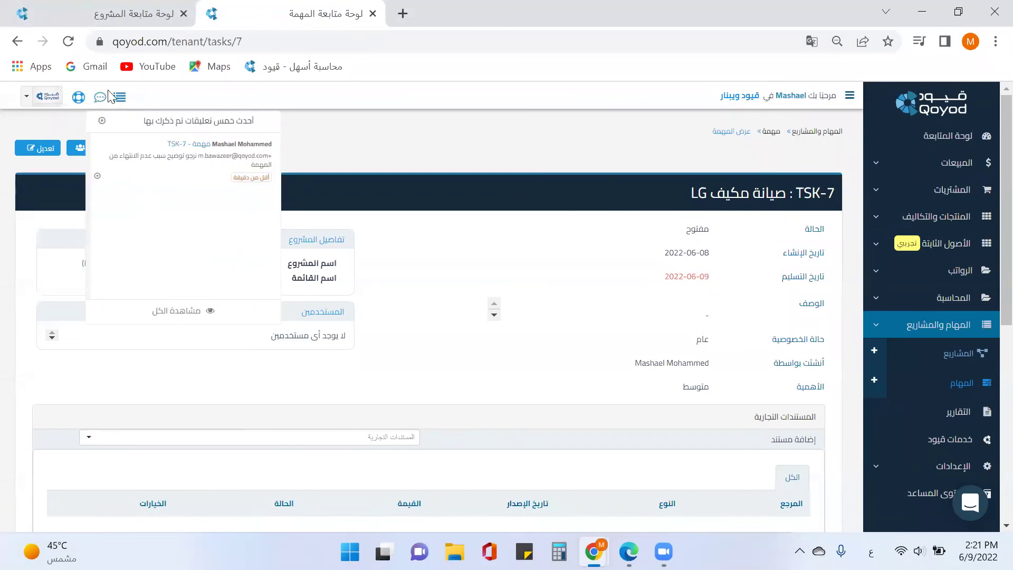
left_click(101, 100)
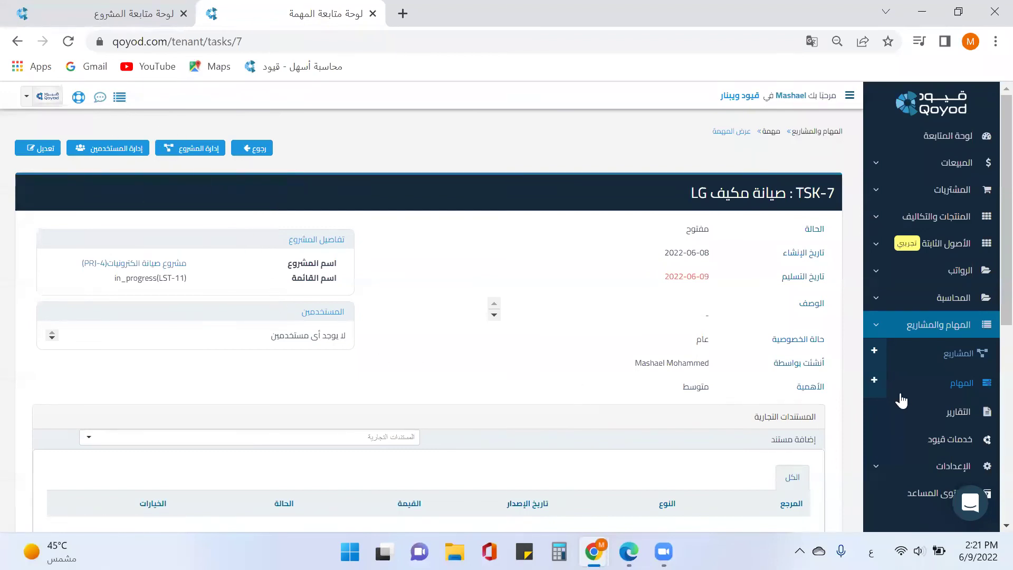
scroll(822, 393, "down", 3)
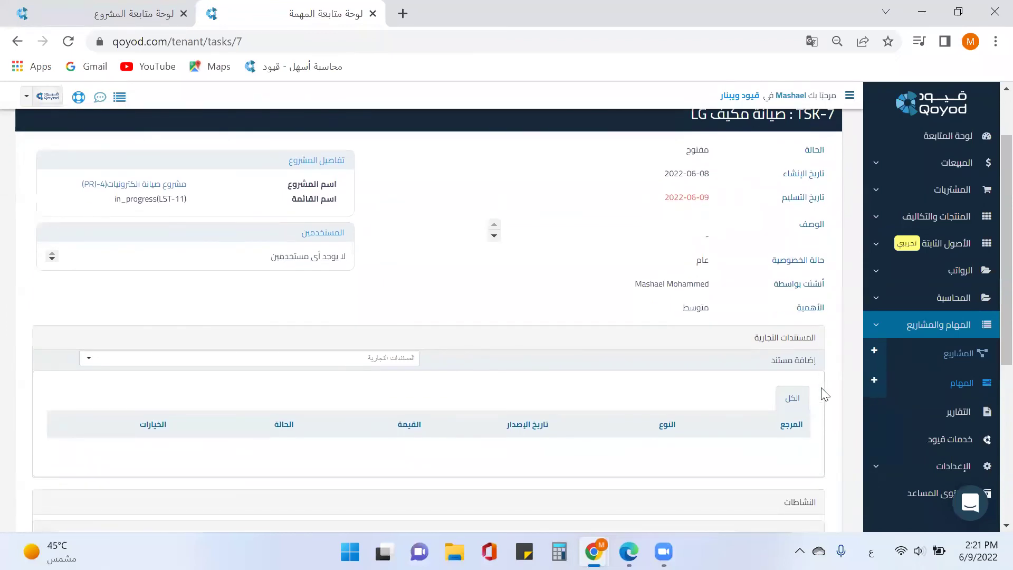
scroll(824, 394, "up", 3)
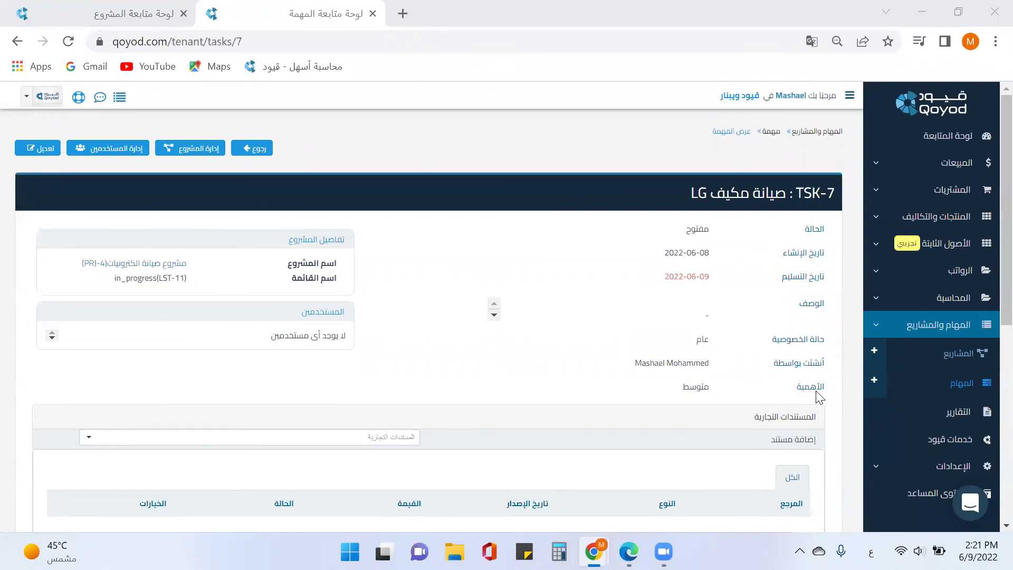
Step: Start a new sales invoice and expand its additional information section
left_click(958, 164)
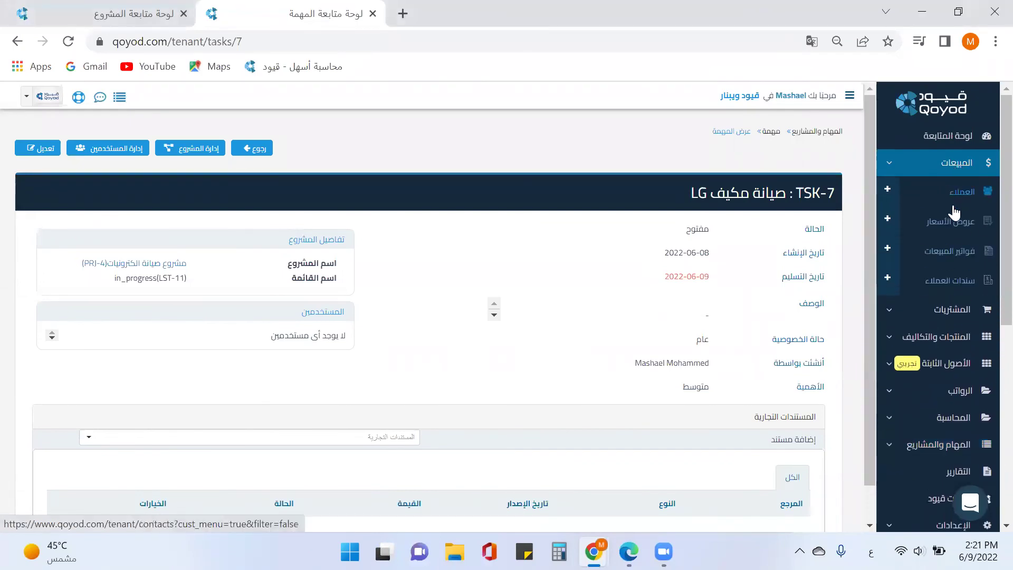
left_click(887, 250)
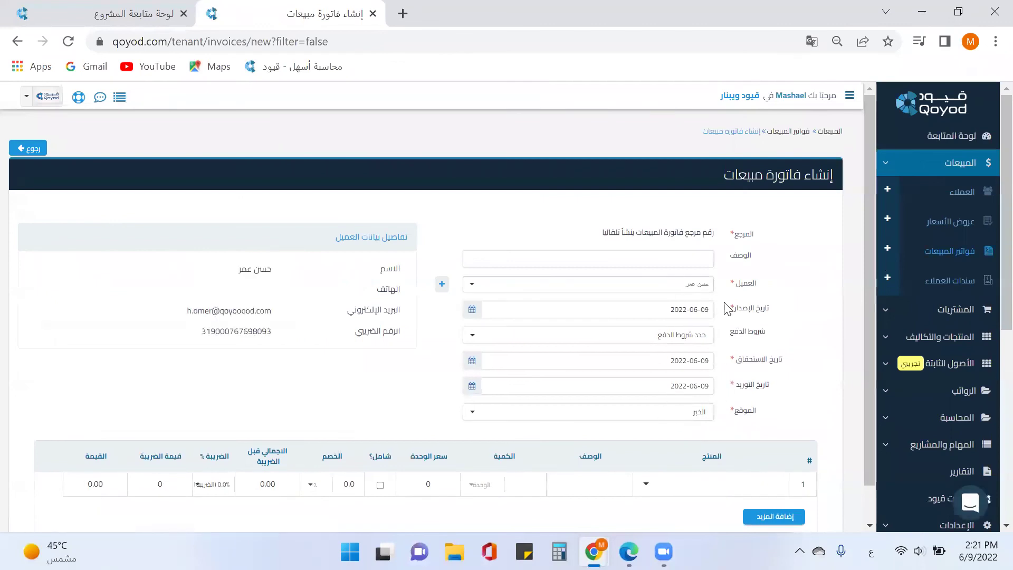
scroll(725, 308, "down", 6)
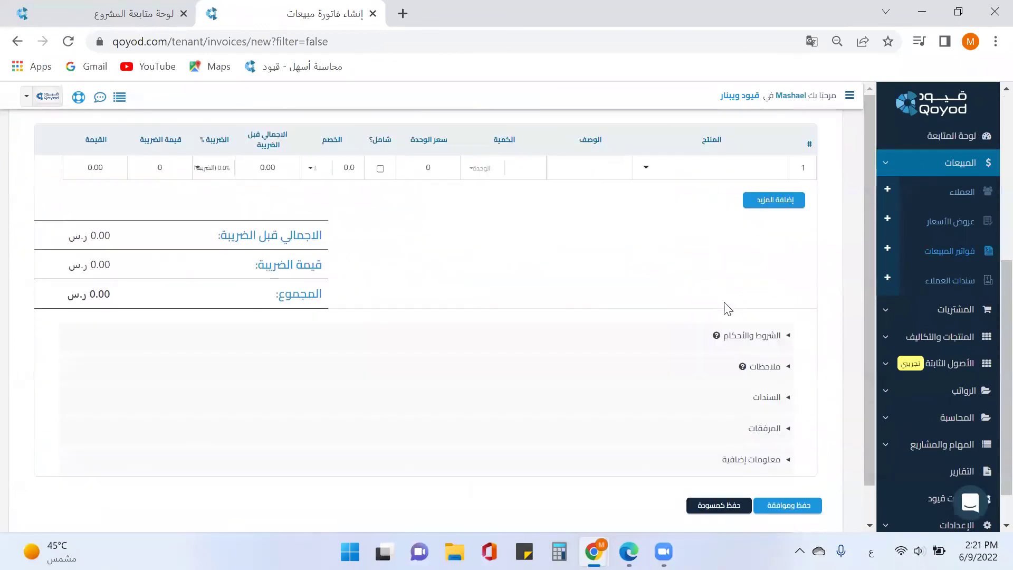
left_click(763, 456)
scroll(763, 454, "down", 5)
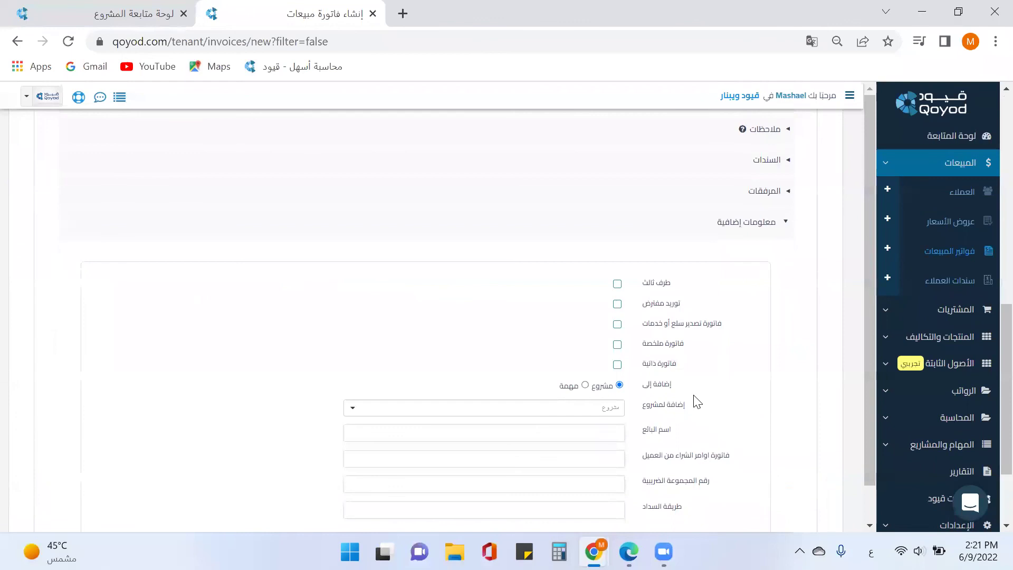
Step: Link the sales invoice to a project rather than a task, choosing مشروع تأثيث (PRJ-5)
left_click(585, 385)
left_click(620, 384)
left_click(620, 409)
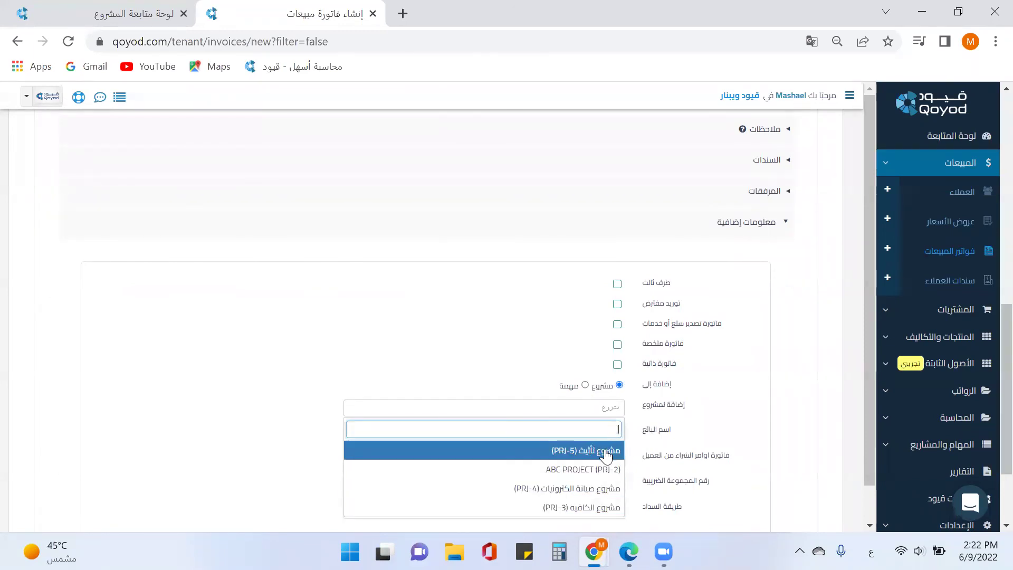
left_click(607, 453)
scroll(642, 452, "up", 5)
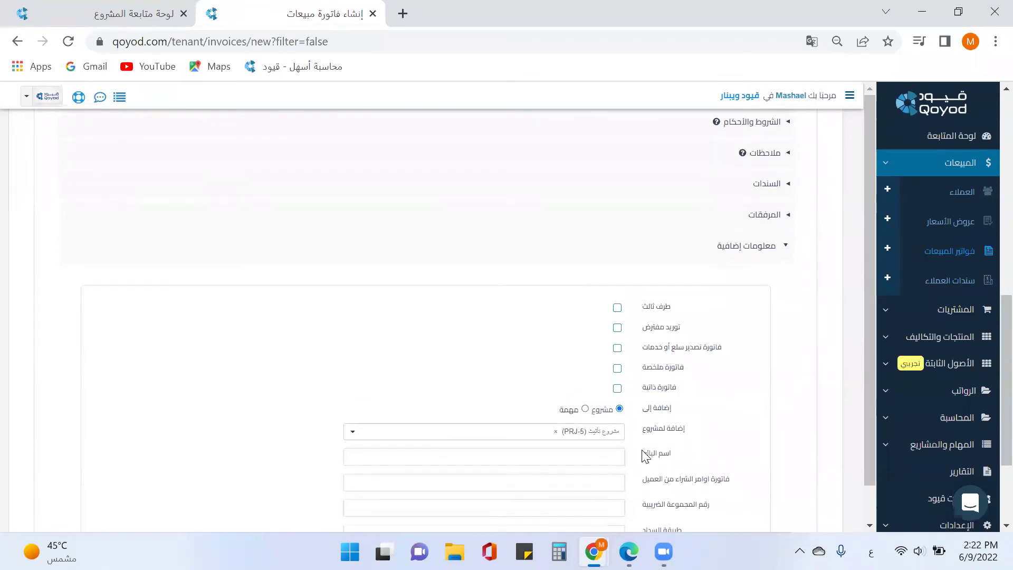
scroll(611, 368, "up", 6)
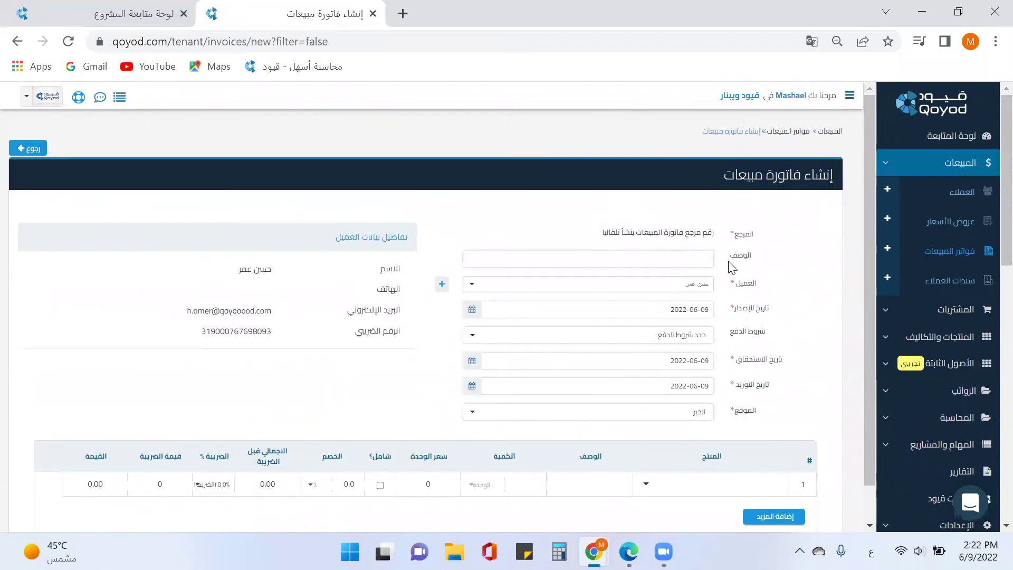
scroll(744, 329, "down", 4)
scroll(744, 329, "up", 5)
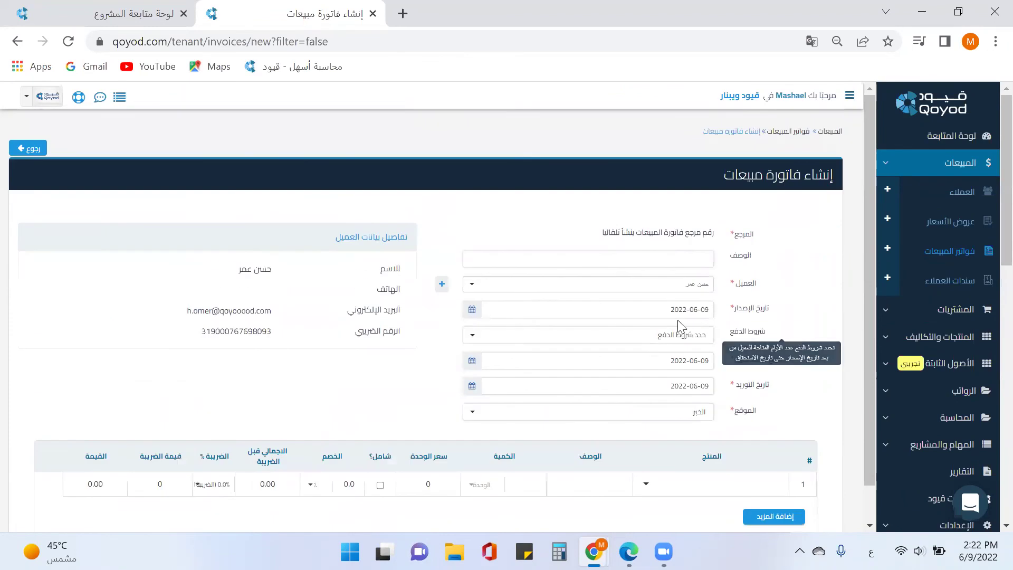
left_click(668, 259)
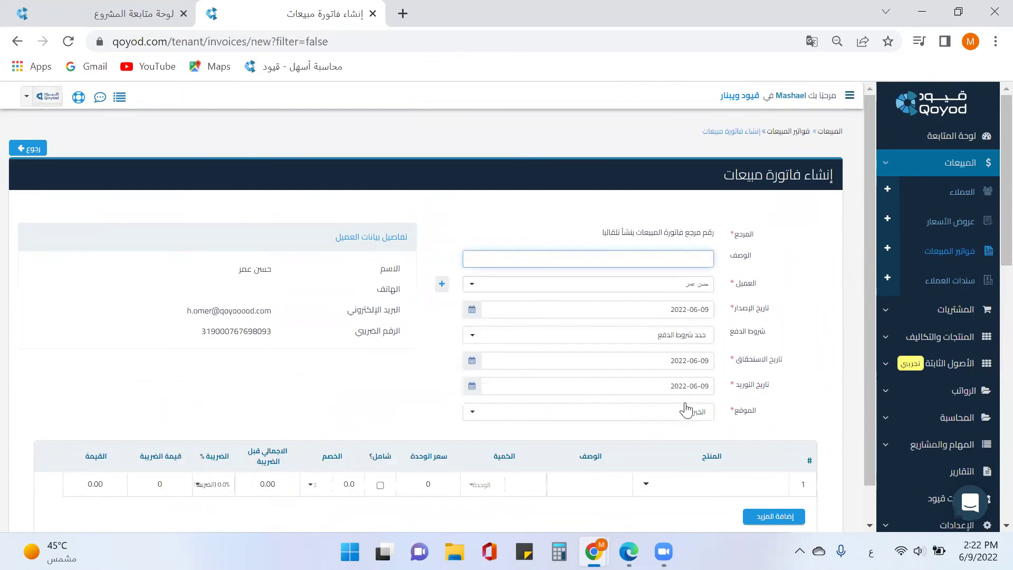
left_click(688, 287)
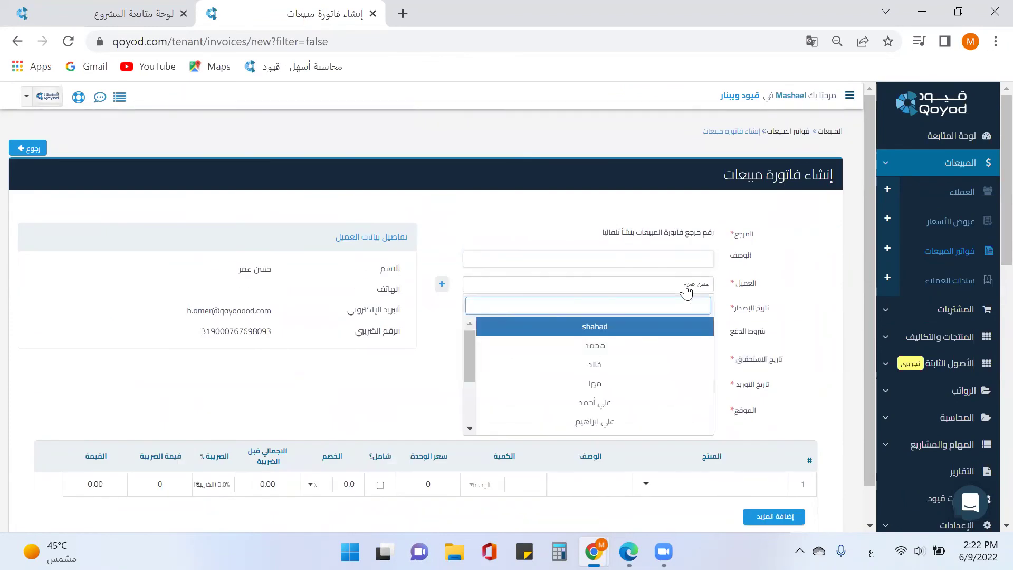
left_click(782, 269)
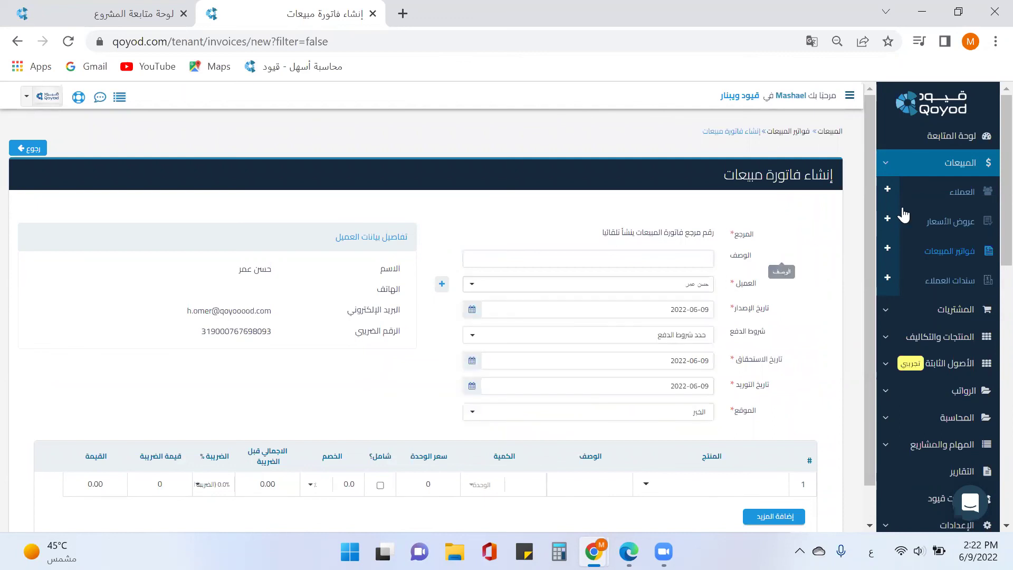
Step: Start a new purchase invoice and choose ويست الم as the supplier
left_click(934, 168)
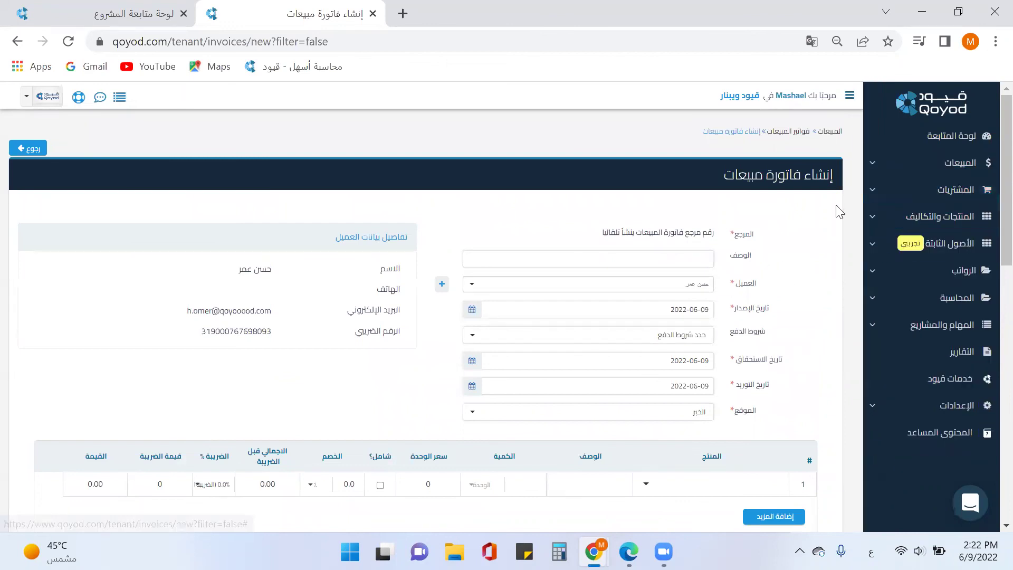
left_click(946, 190)
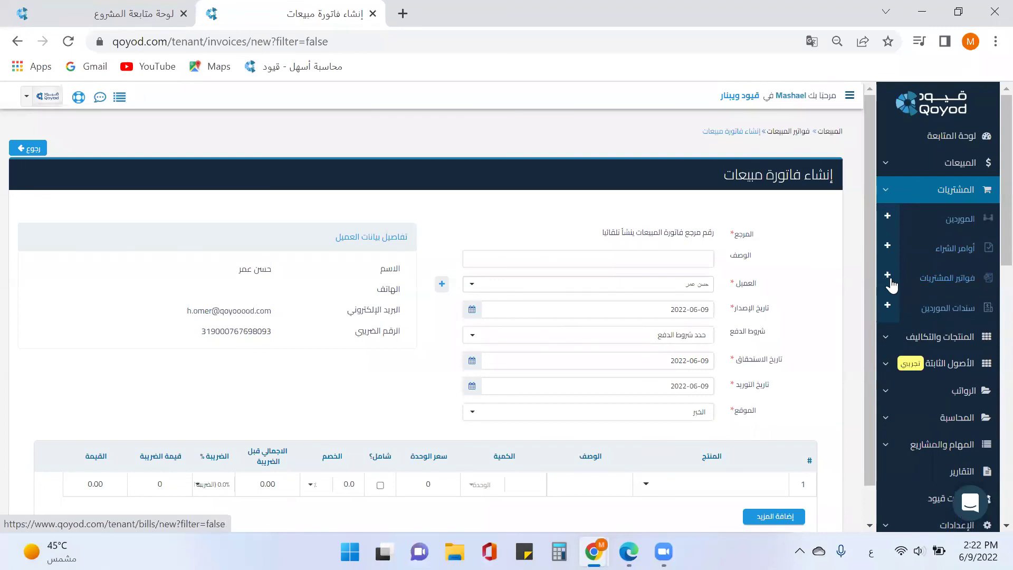
left_click(888, 276)
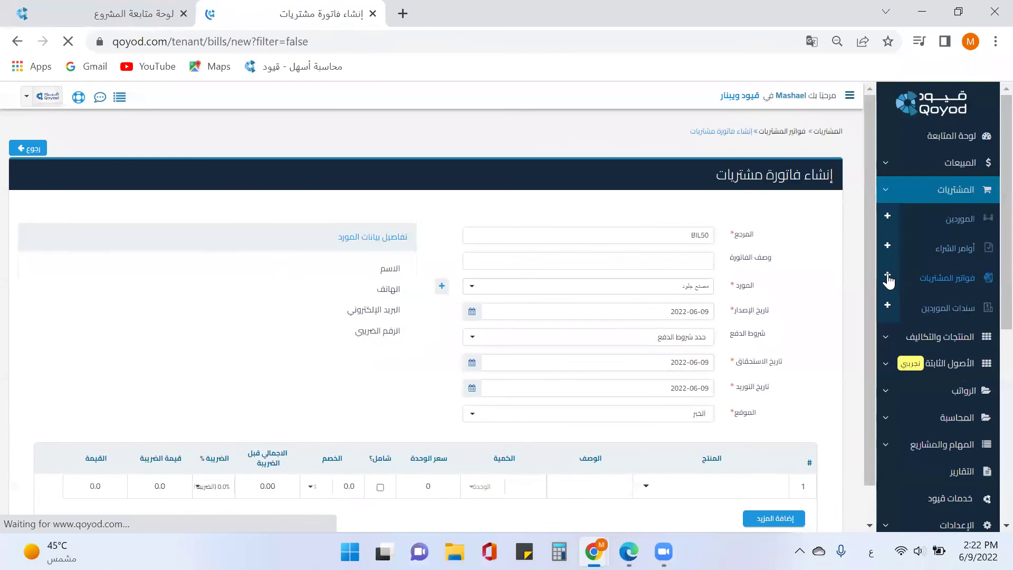
left_click(682, 290)
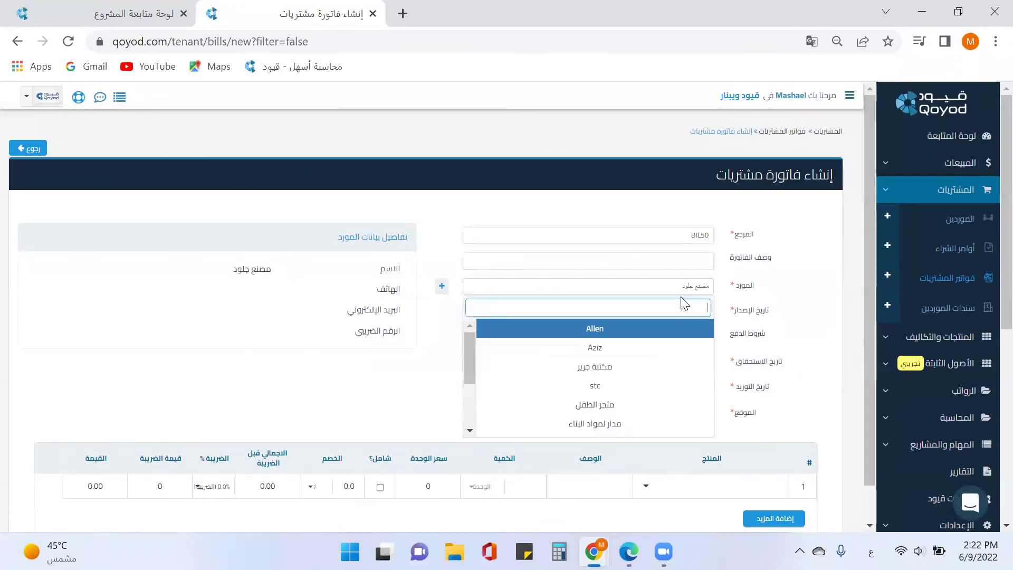
scroll(640, 430, "down", 1)
scroll(644, 376, "down", 1)
scroll(644, 376, "down", 2)
left_click(651, 413)
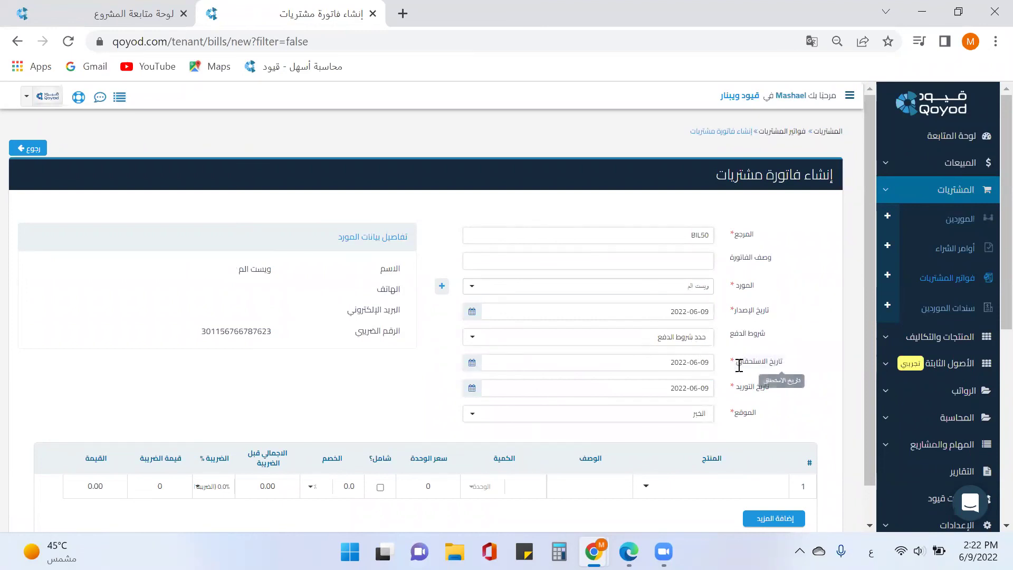
Step: Try the payment terms بعد 3 أيام, reverting to unspecified terms with a due date of 2022-06-09
left_click(672, 340)
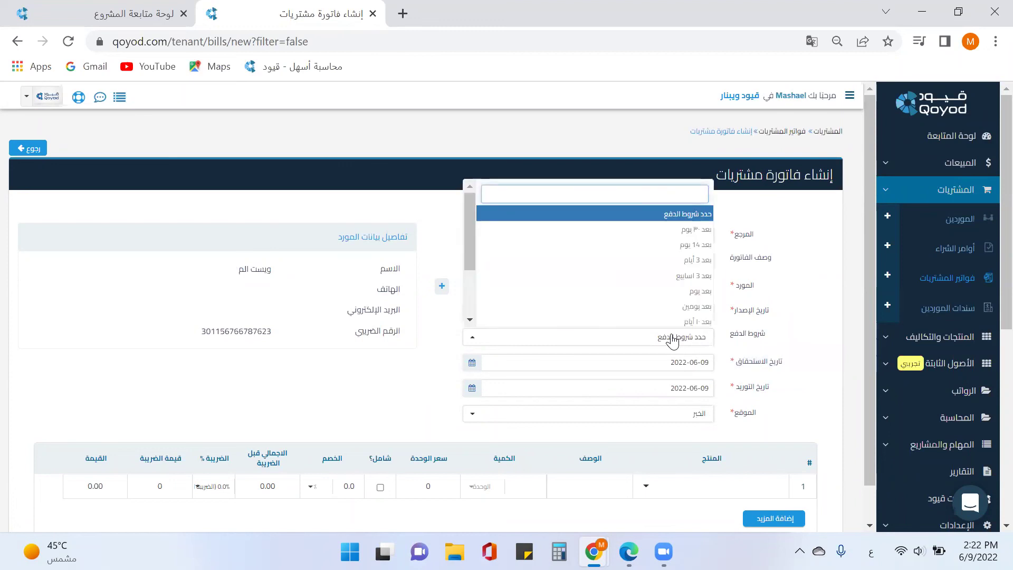
left_click(695, 260)
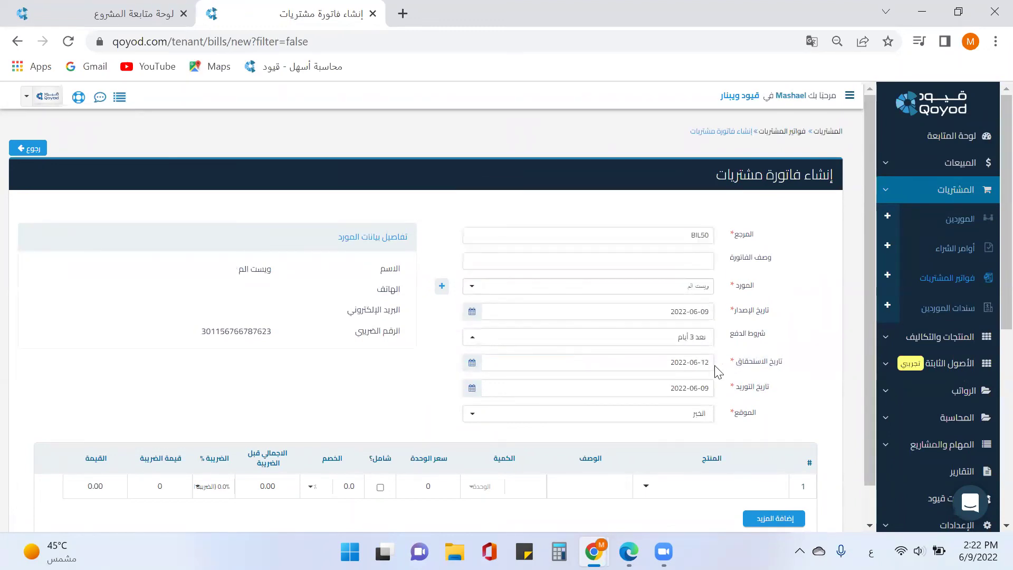
left_click(692, 338)
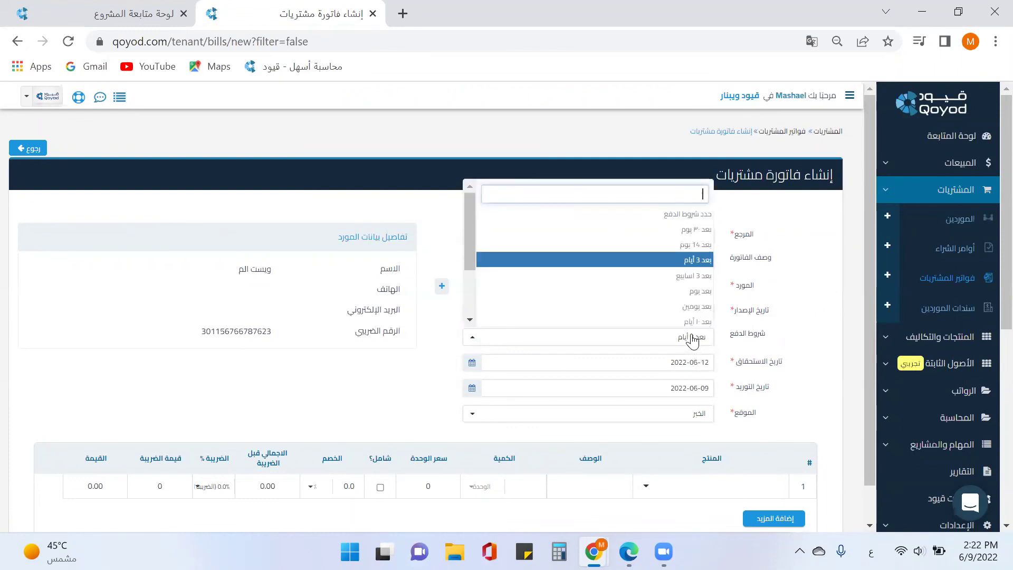
left_click(688, 214)
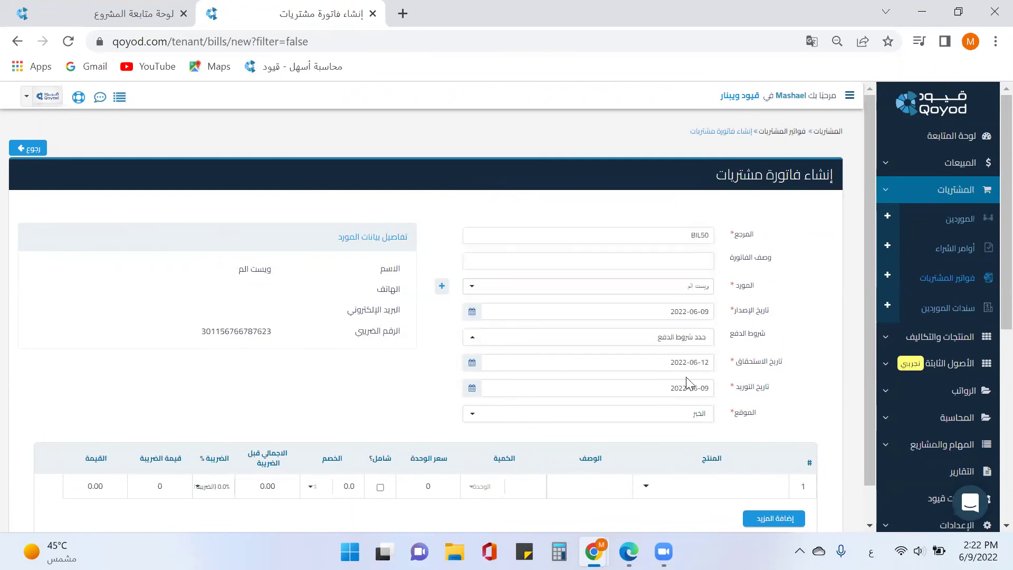
left_click(472, 363)
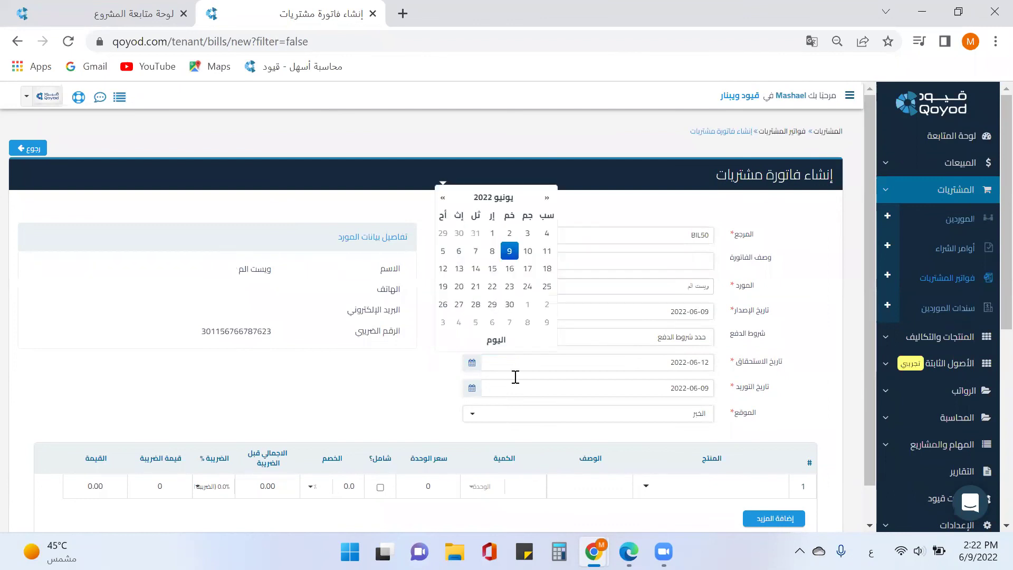
left_click(506, 251)
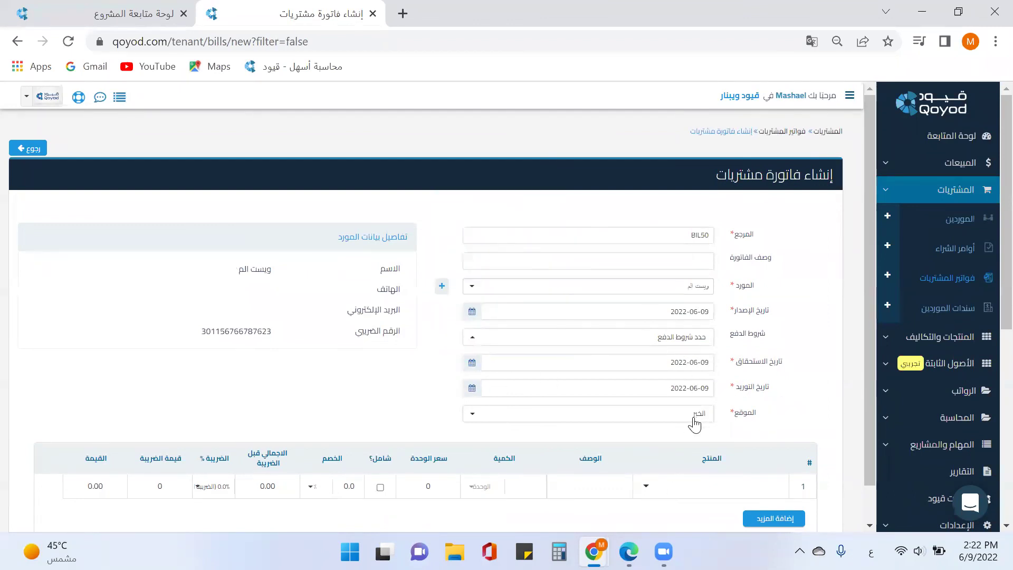
Step: Set the purchase invoice's supply date to 2022-06-11 and its location to الرياض-6
left_click(473, 388)
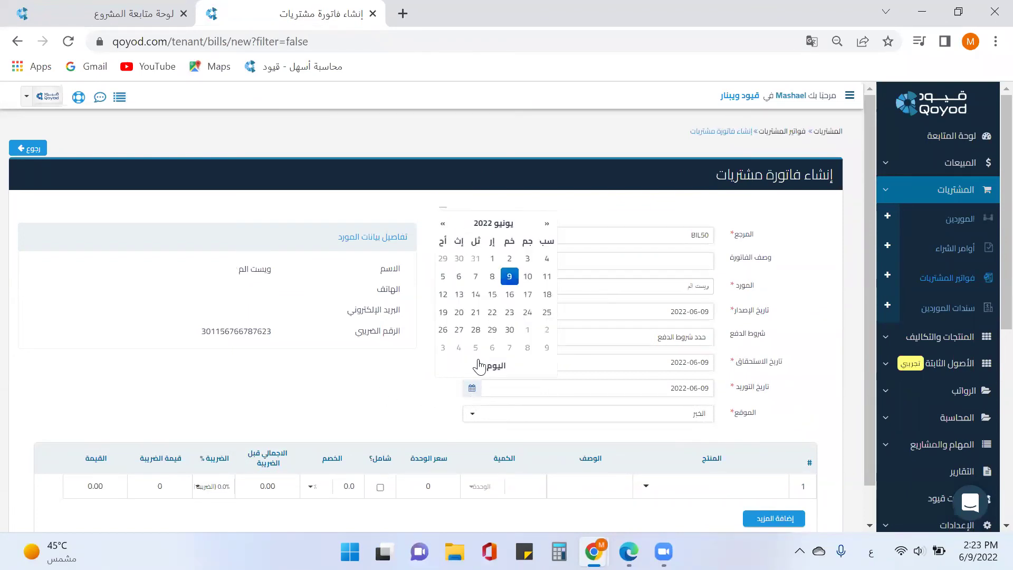
left_click(547, 276)
left_click(696, 417)
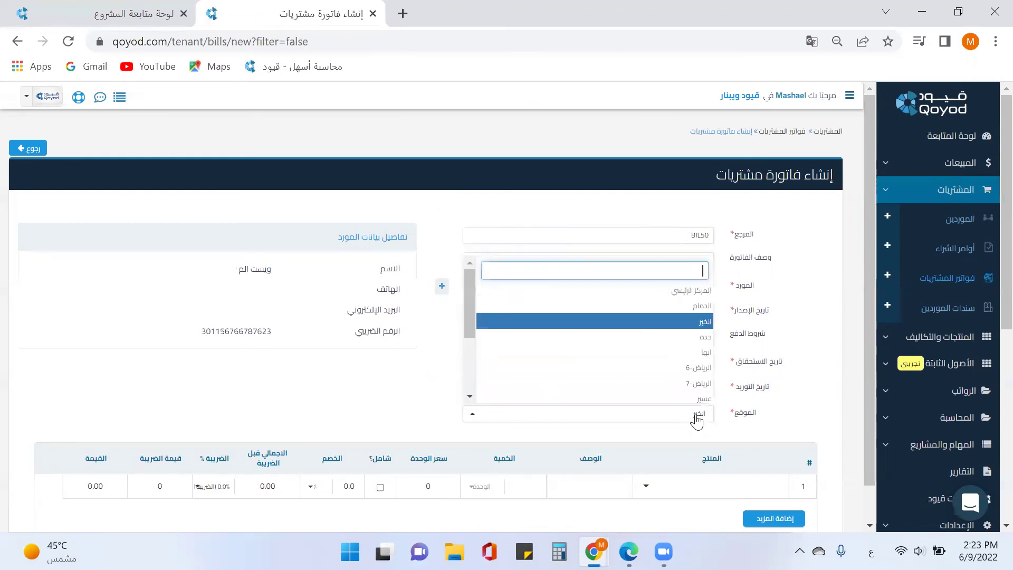
left_click(702, 370)
Step: Search the products for مك and add مكتبة تلفزيون خشبية to the first invoice line
left_click(731, 488)
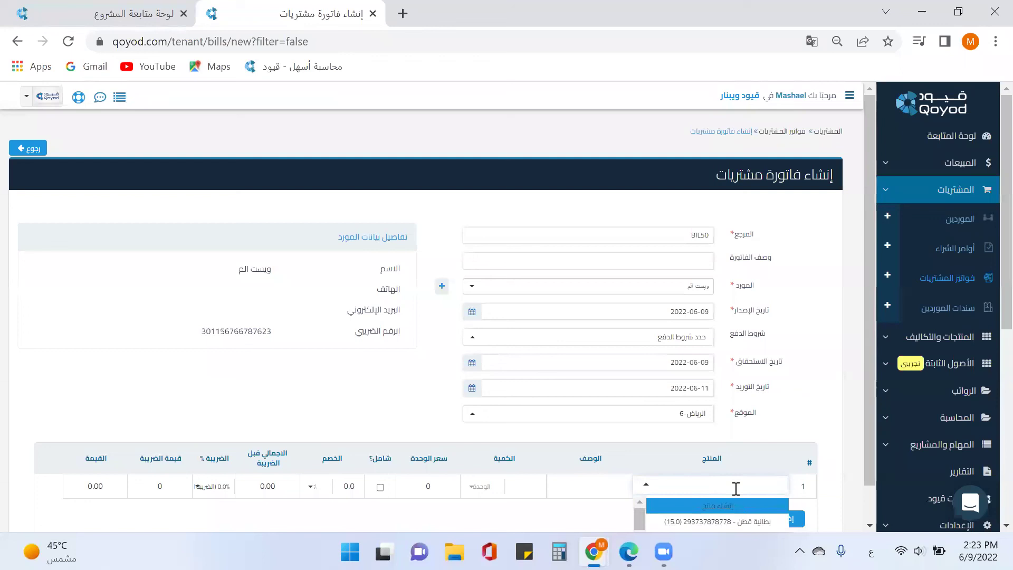
scroll(782, 387, "down", 2)
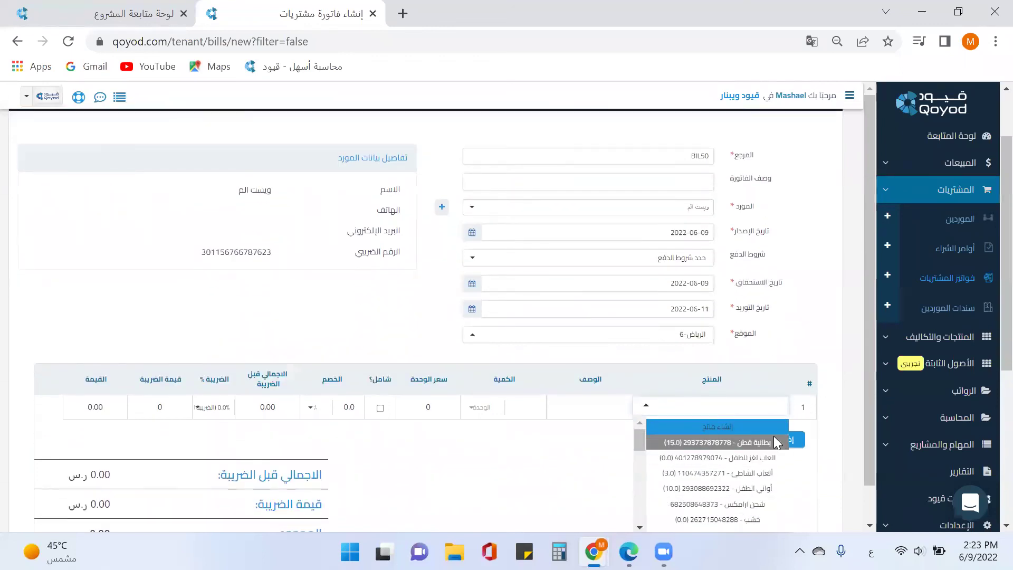
scroll(774, 436, "down", 1)
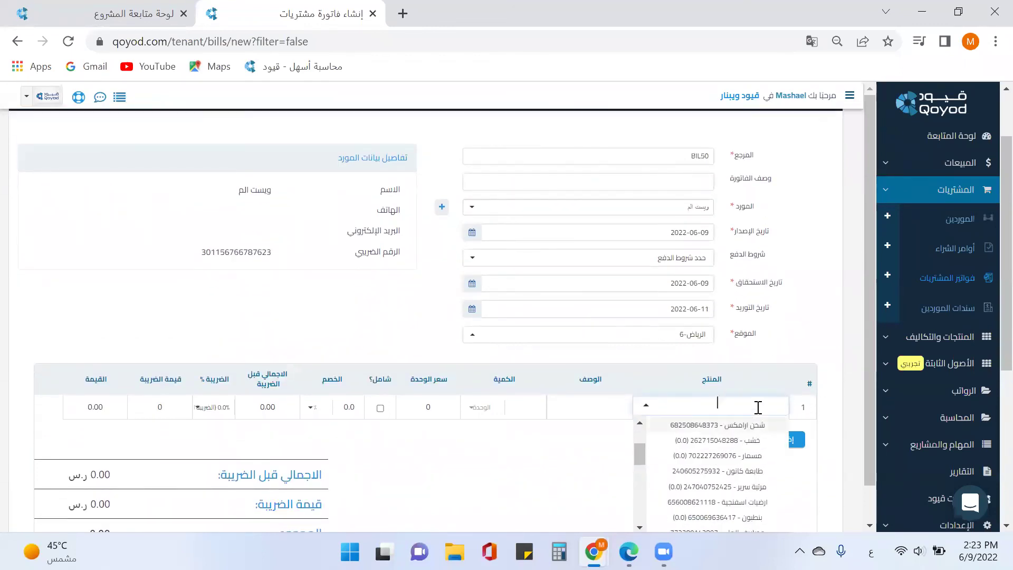
type("ك")
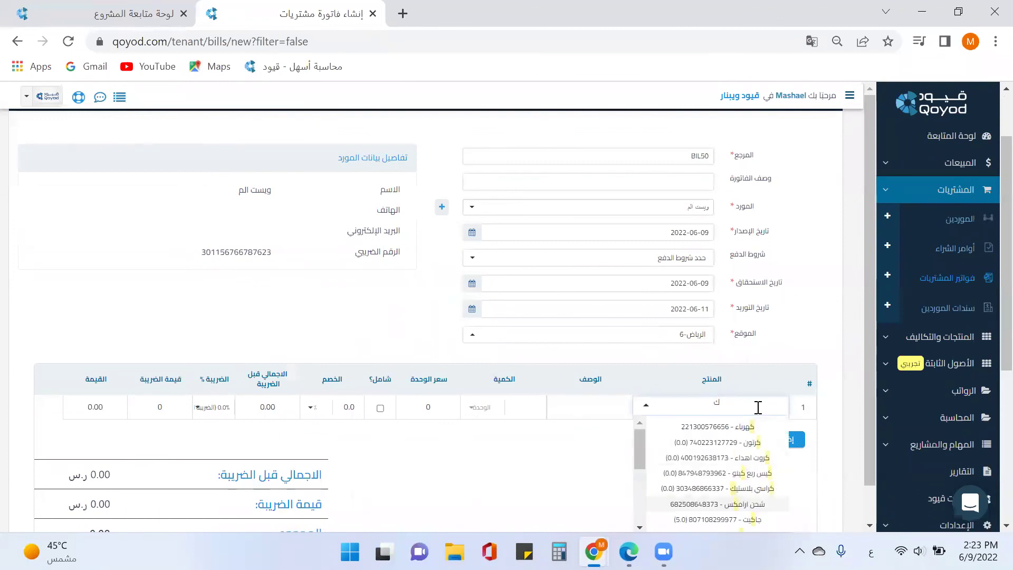
key("BackSpace")
type("مك")
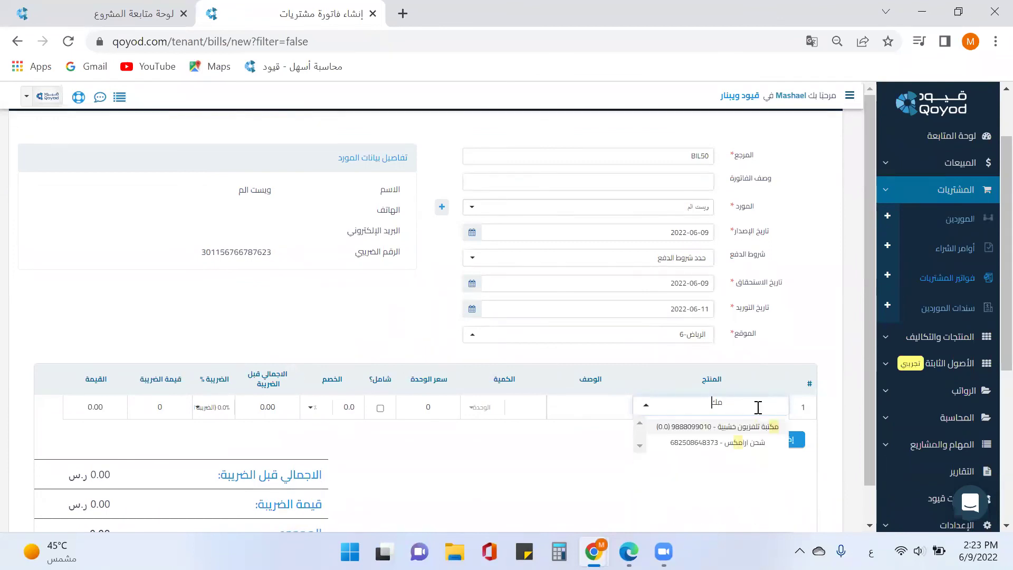
left_click(735, 426)
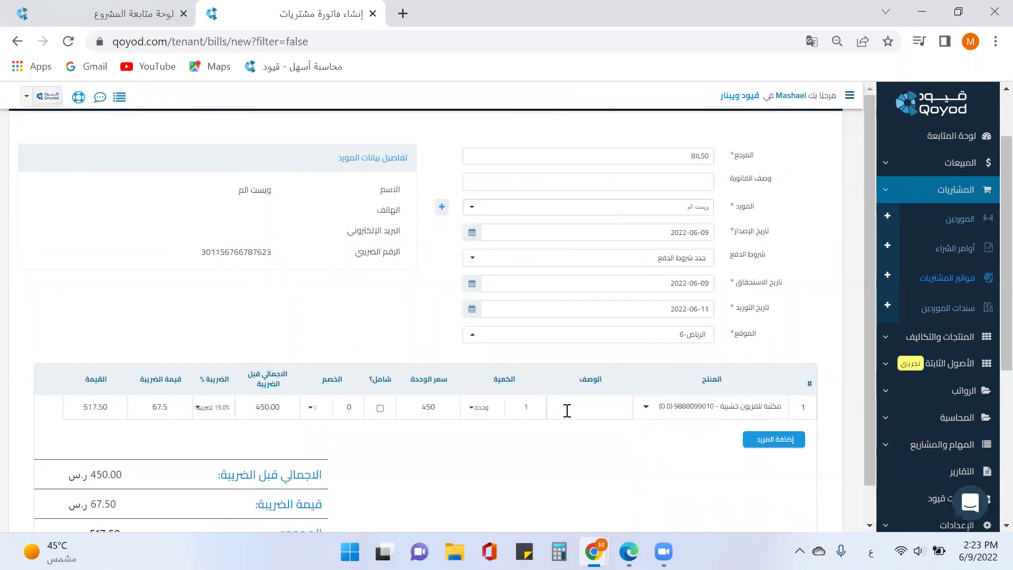
Step: Add a payment voucher to the purchase invoice, using the بنك البلاد account and the date 2022-06-09
scroll(535, 432, "down", 2)
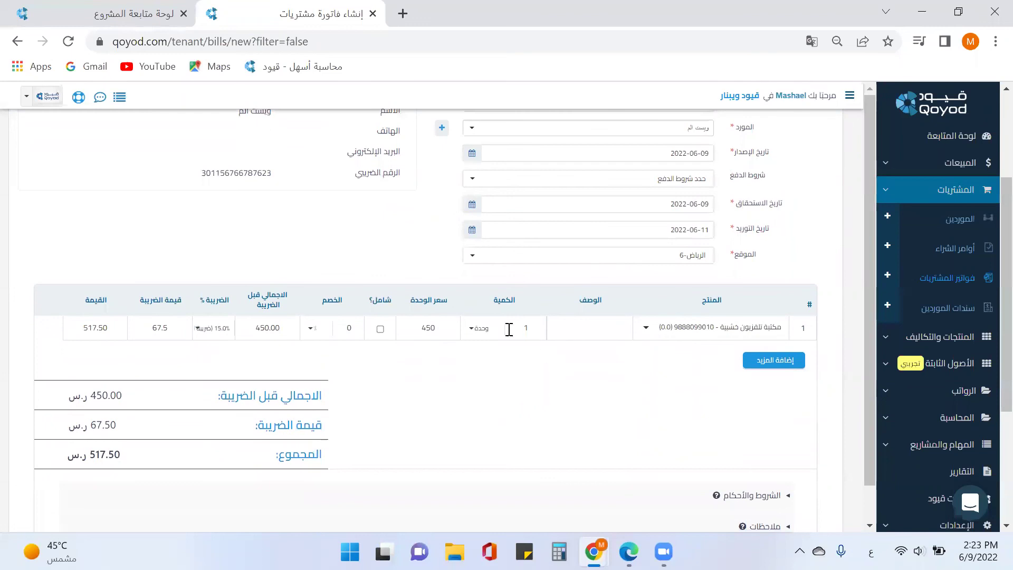
scroll(572, 393, "down", 4)
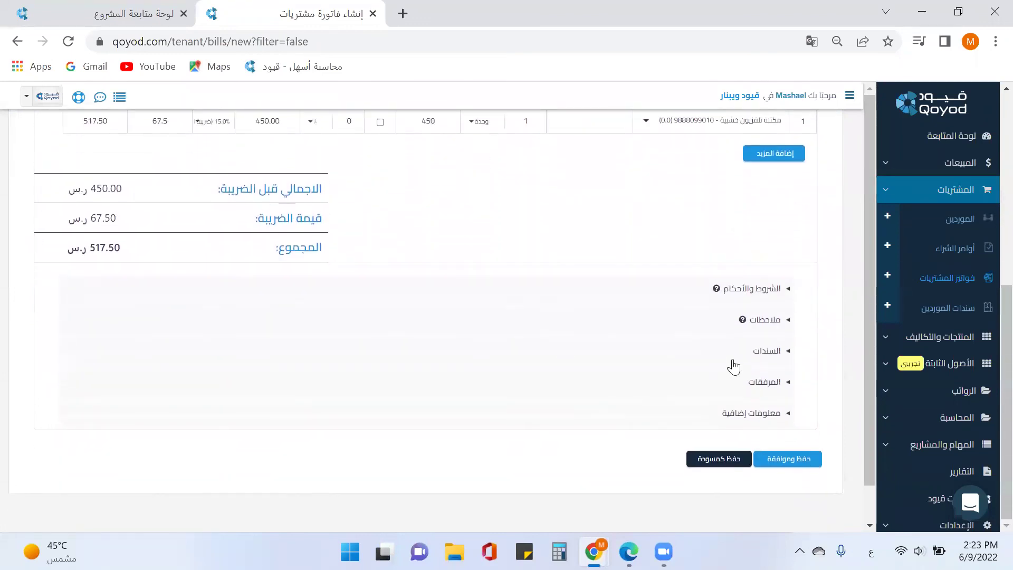
left_click(733, 364)
scroll(565, 443, "down", 2)
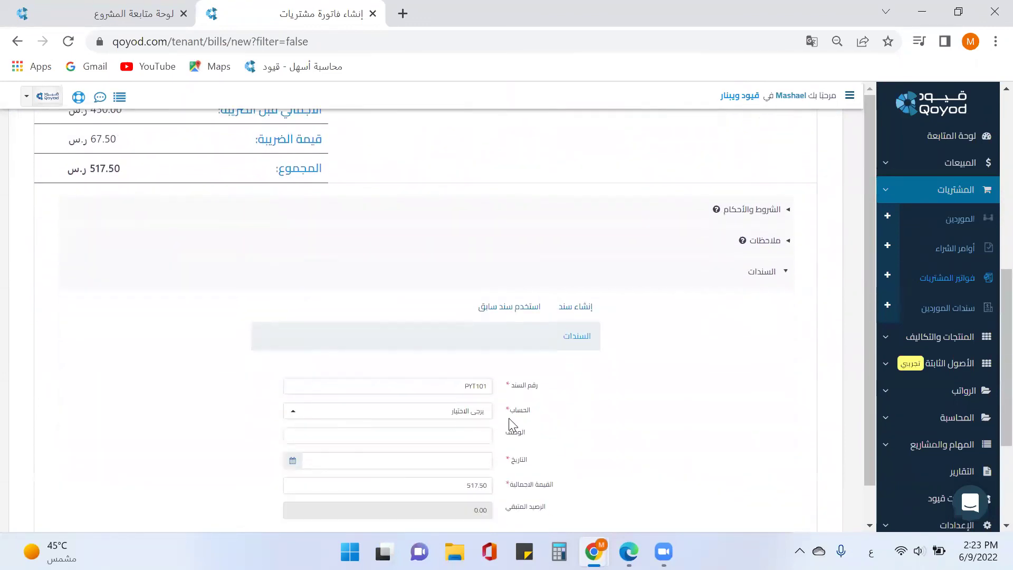
left_click(482, 419)
left_click(446, 395)
left_click(469, 467)
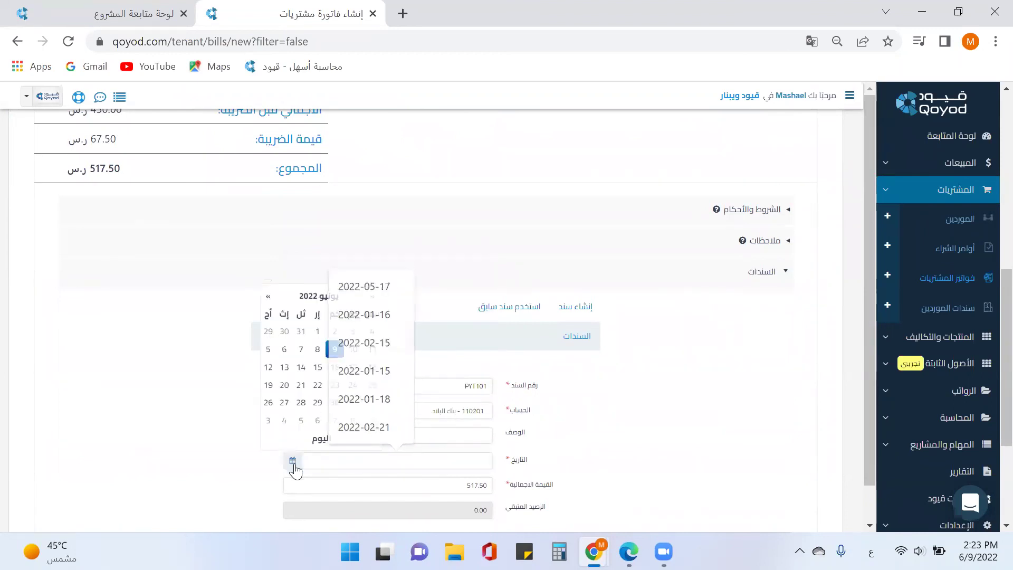
left_click(293, 461)
left_click(334, 348)
scroll(739, 433, "down", 3)
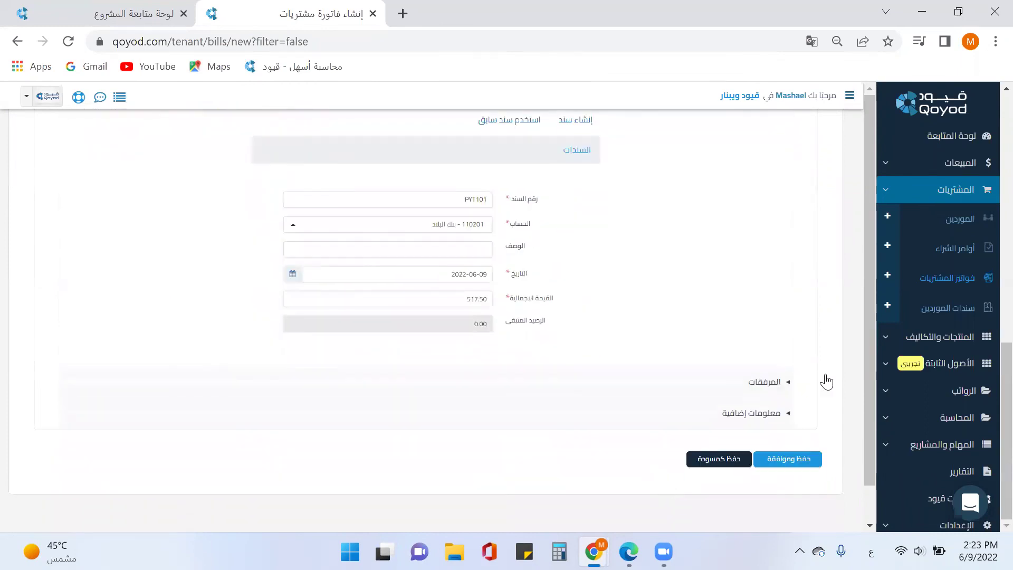
Step: Expand the additional information section and link the purchase invoice to the project مشروع تأثيث (PRJ-5)
left_click(775, 413)
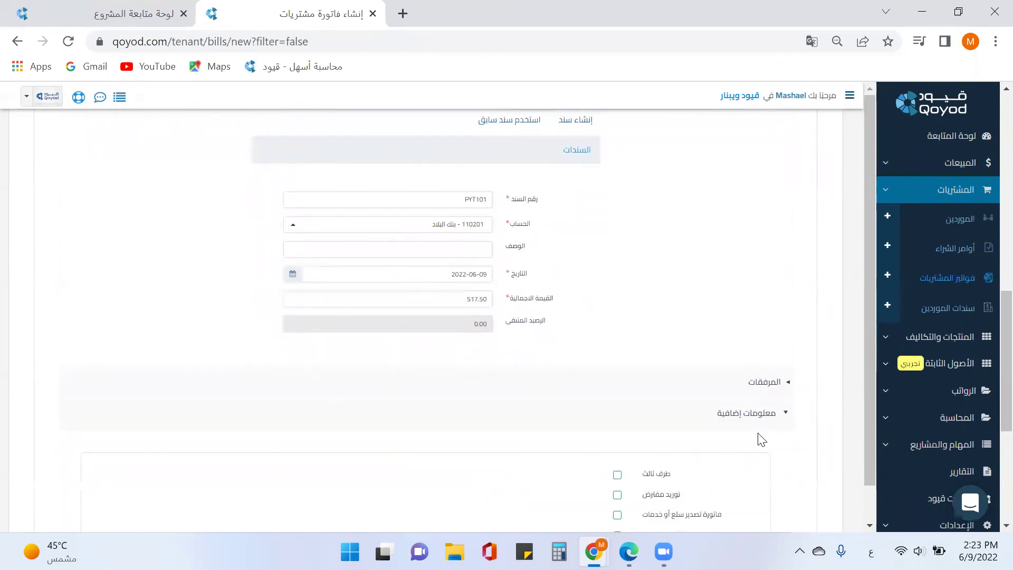
scroll(654, 447, "down", 3)
left_click(612, 444)
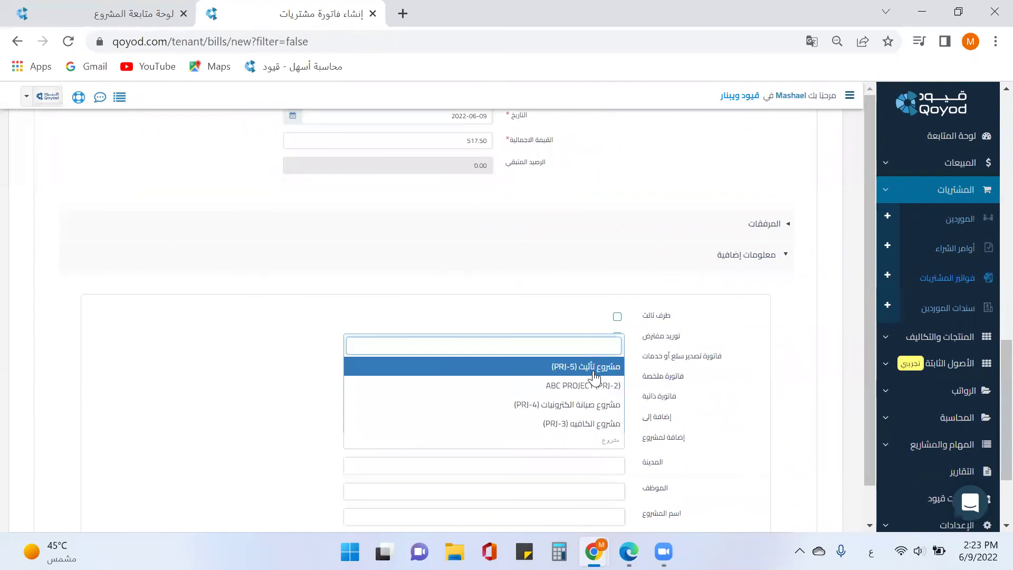
left_click(593, 369)
Step: Try linking the purchase invoice to the task شراء مكتبة تلفزيون (TSK-9) instead of a project
left_click(585, 417)
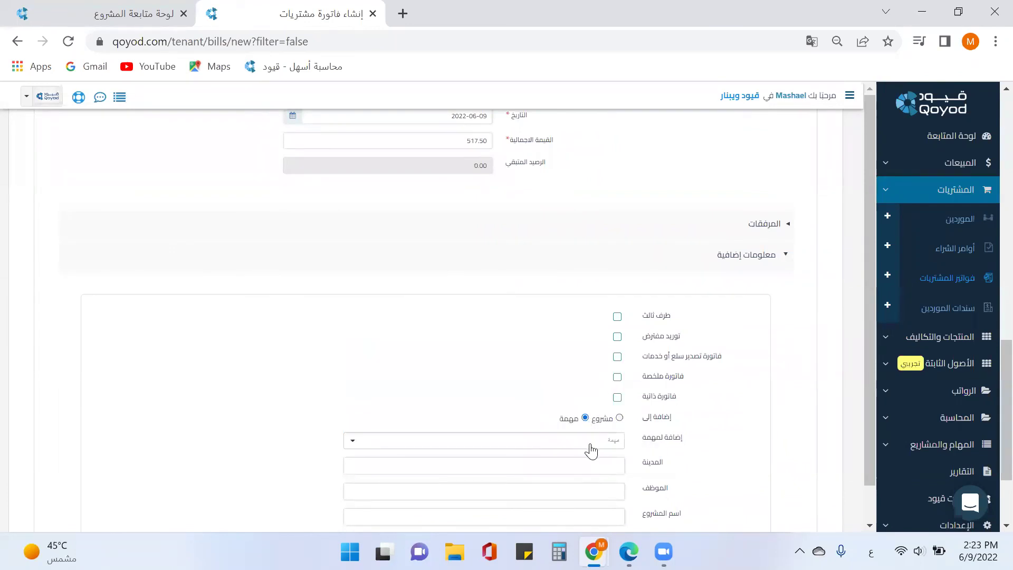
left_click(591, 450)
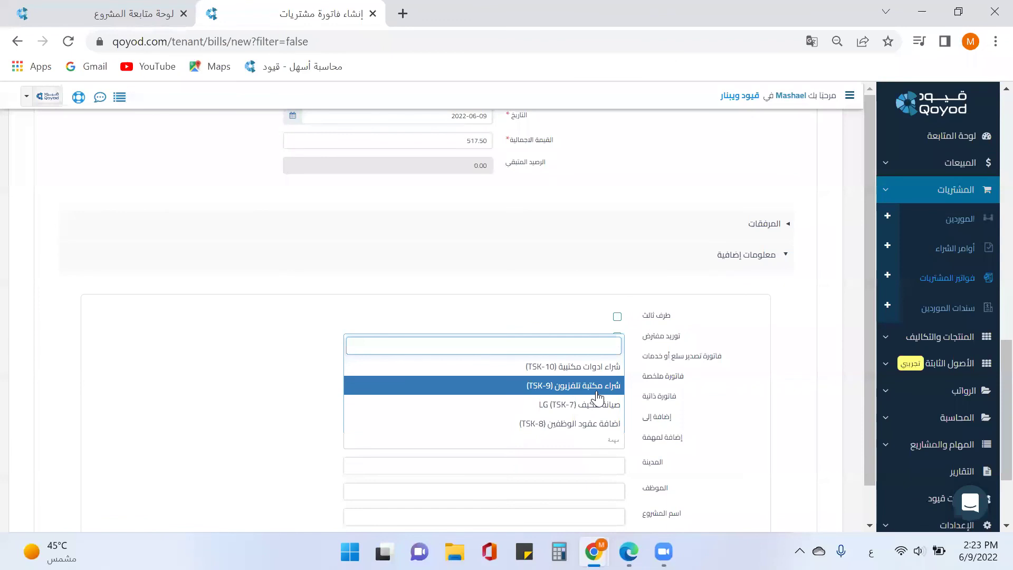
left_click(581, 385)
scroll(681, 443, "down", 3)
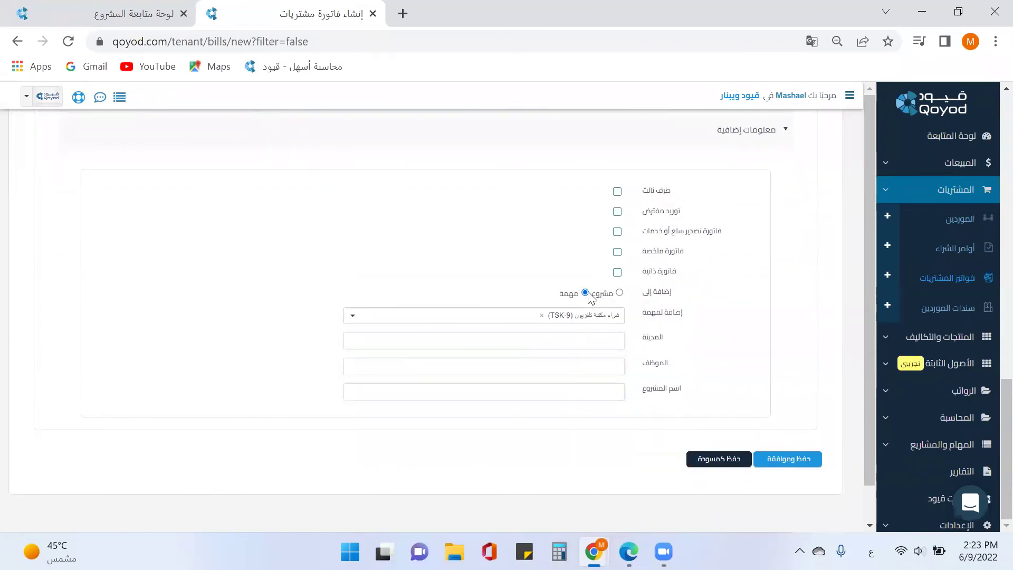
Step: Switch the invoice link back to the project مشروع تأثيث (PRJ-5), then save and approve the purchase invoice
left_click(618, 293)
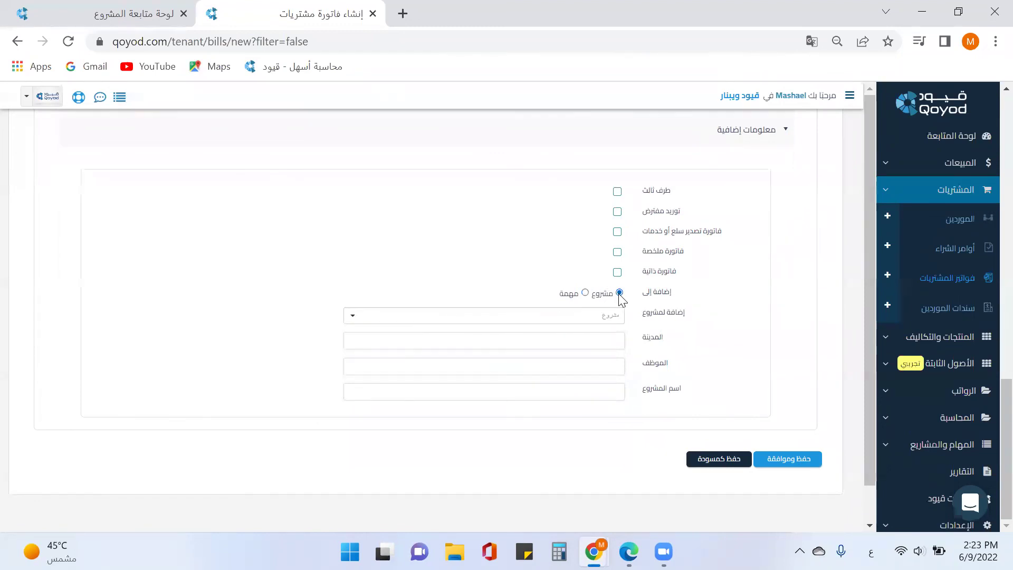
left_click(611, 316)
left_click(602, 359)
left_click(786, 462)
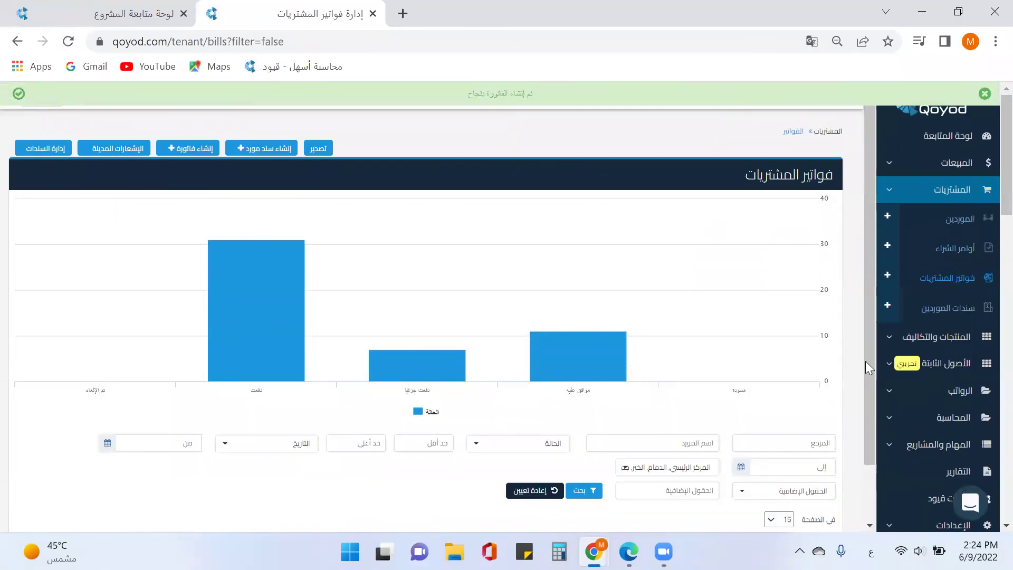
Step: Open the follow-up dashboard of the project مشروع تأثيث (PRJ-5) from the projects list
left_click(936, 444)
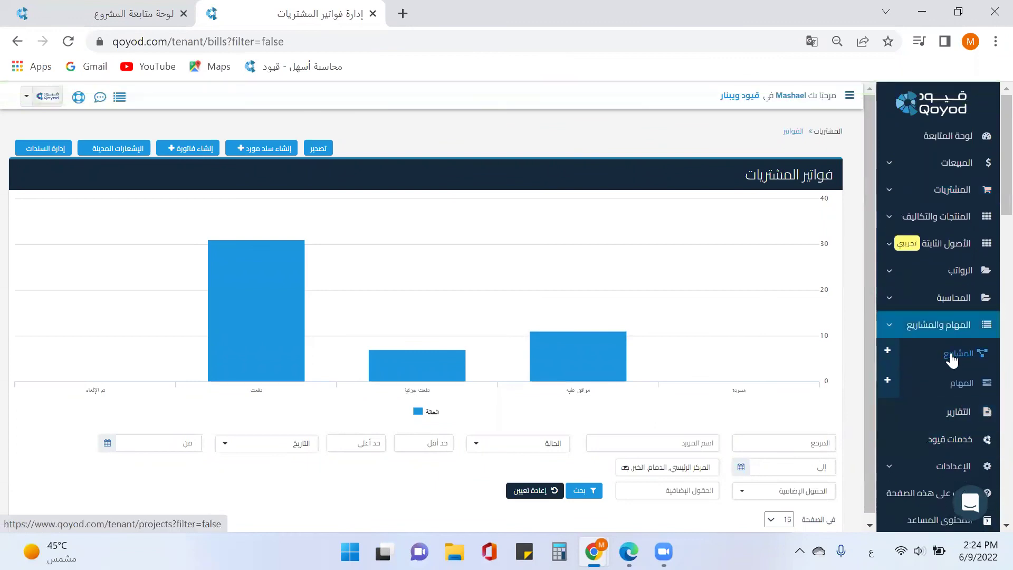
left_click(946, 354)
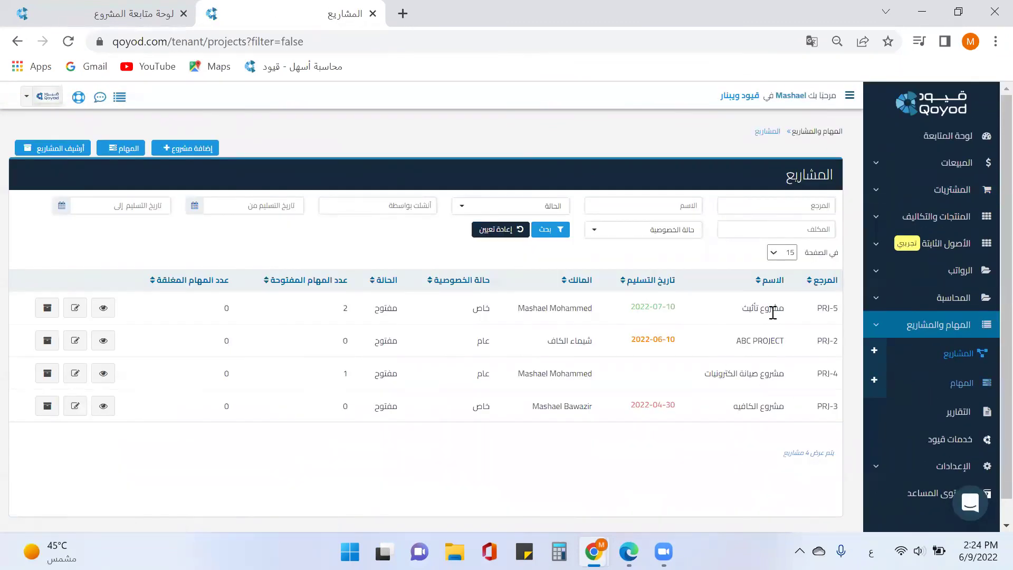
left_click(104, 309)
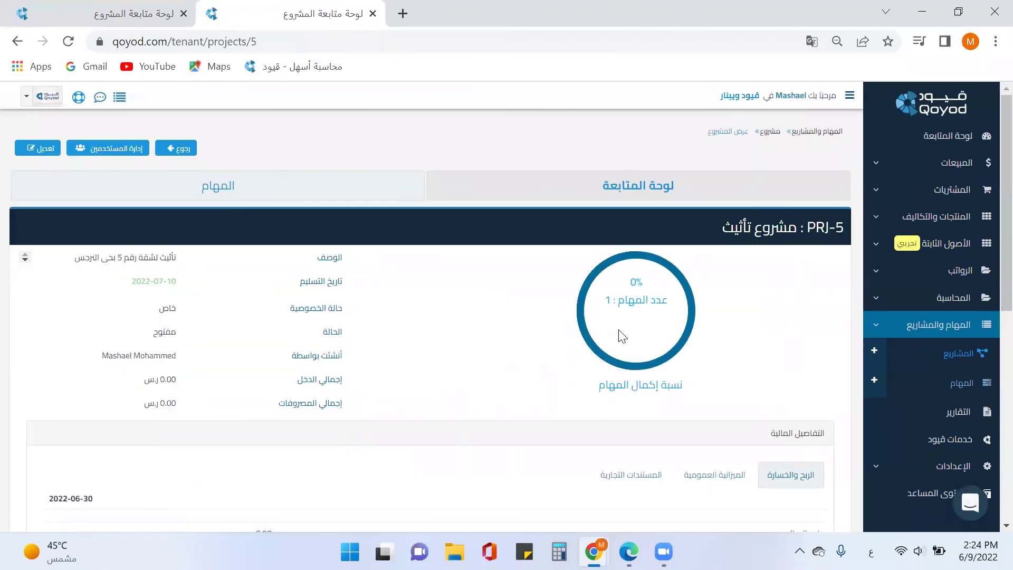
Step: Examine the commercial documents in the project's financial details, checking the linked purchase invoice's type and status
scroll(622, 337, "down", 3)
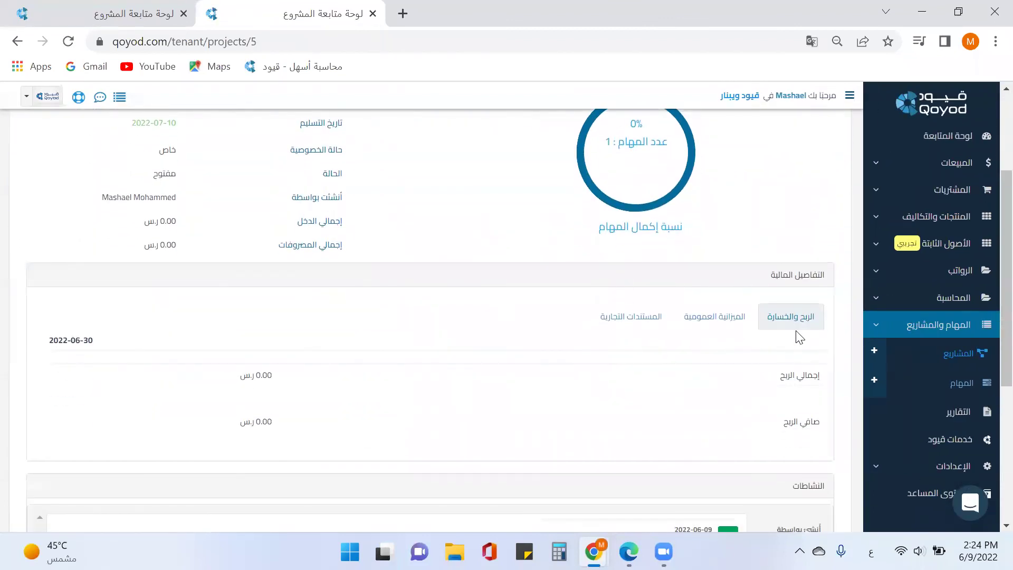
left_click(742, 326)
left_click(633, 323)
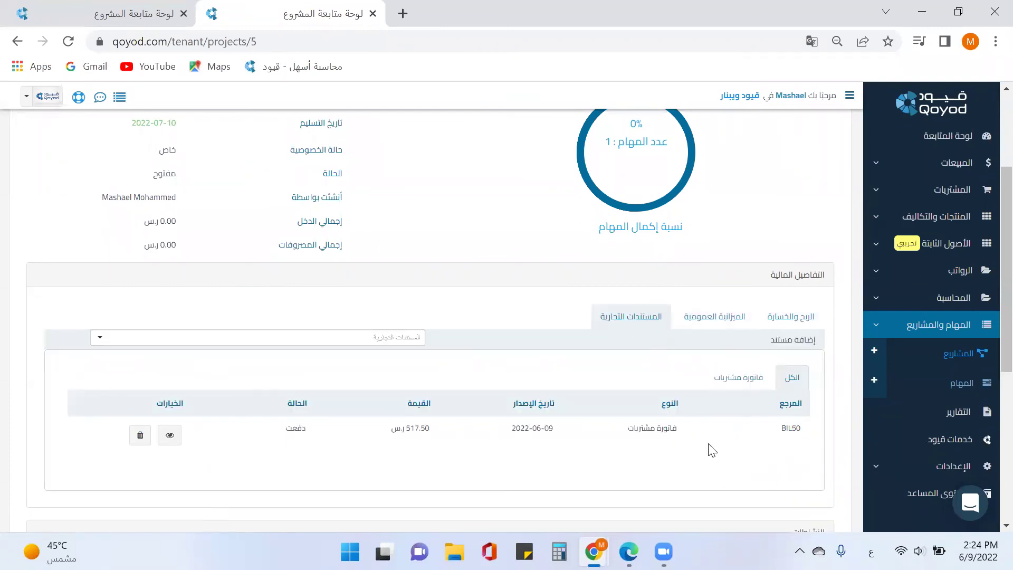
left_click_drag(633, 427, 682, 434)
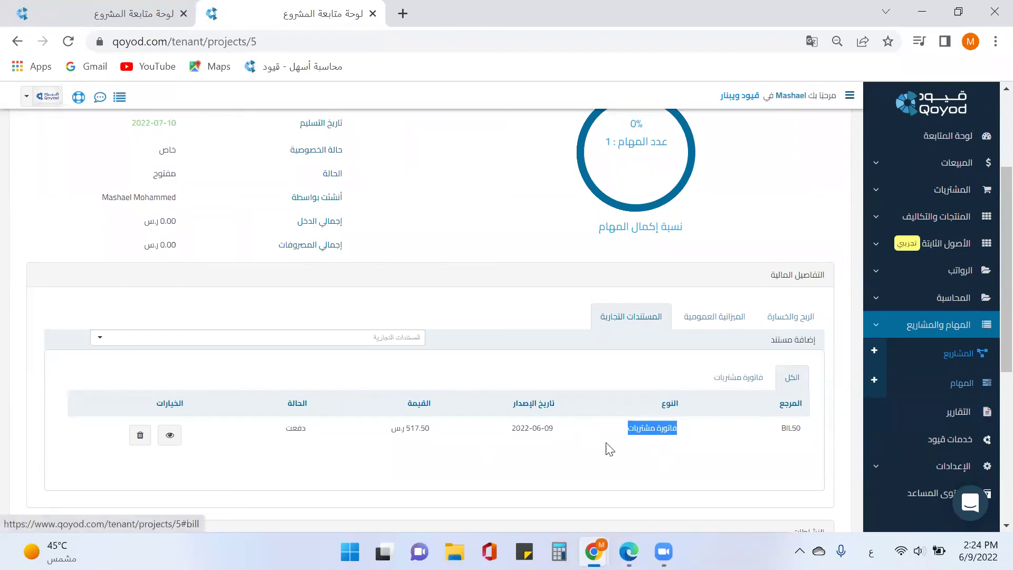
left_click_drag(294, 433, 306, 430)
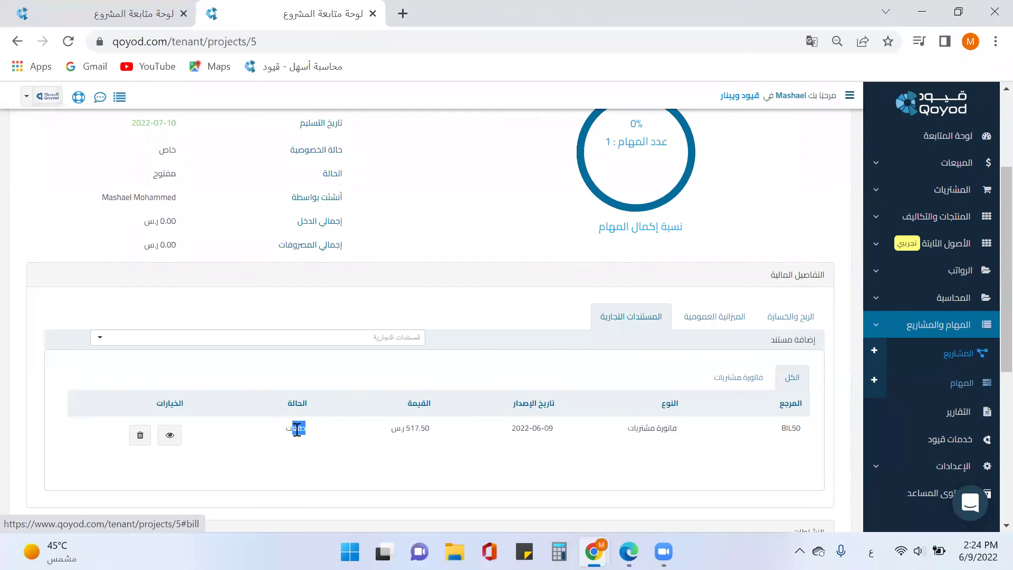
left_click(729, 433)
left_click(967, 336)
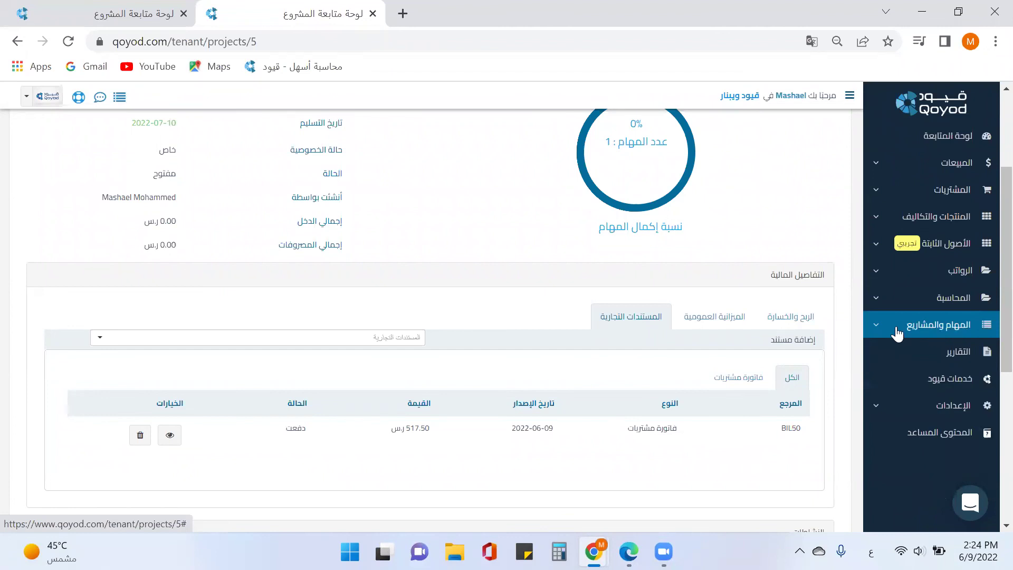